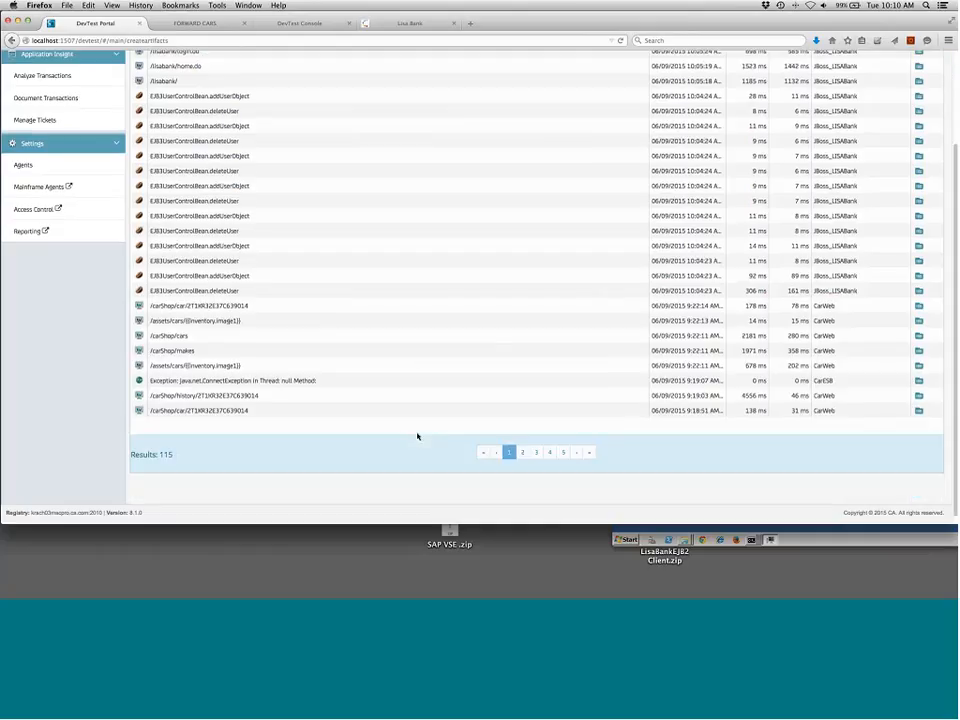
scroll(417, 436, up, 5)
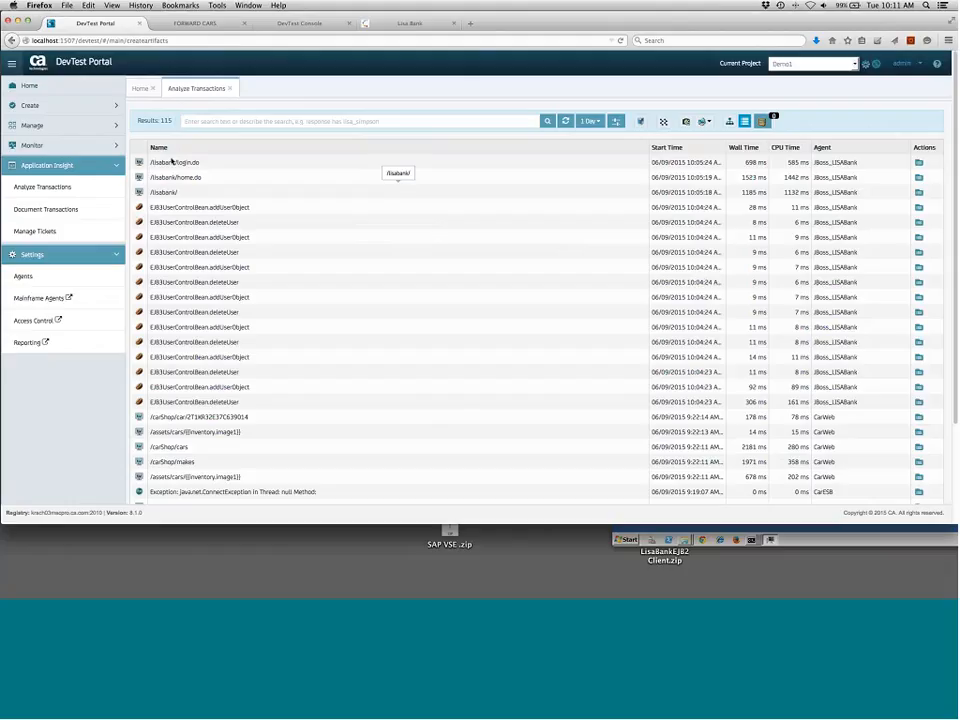
scroll(200, 350, down, 3)
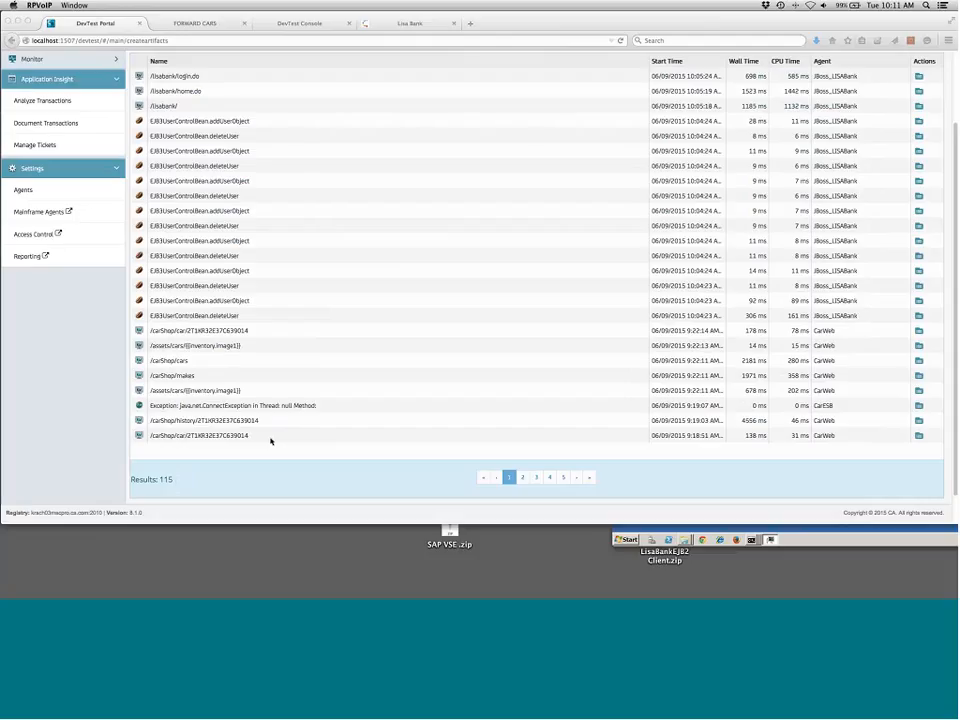
scroll(270, 368, up, 3)
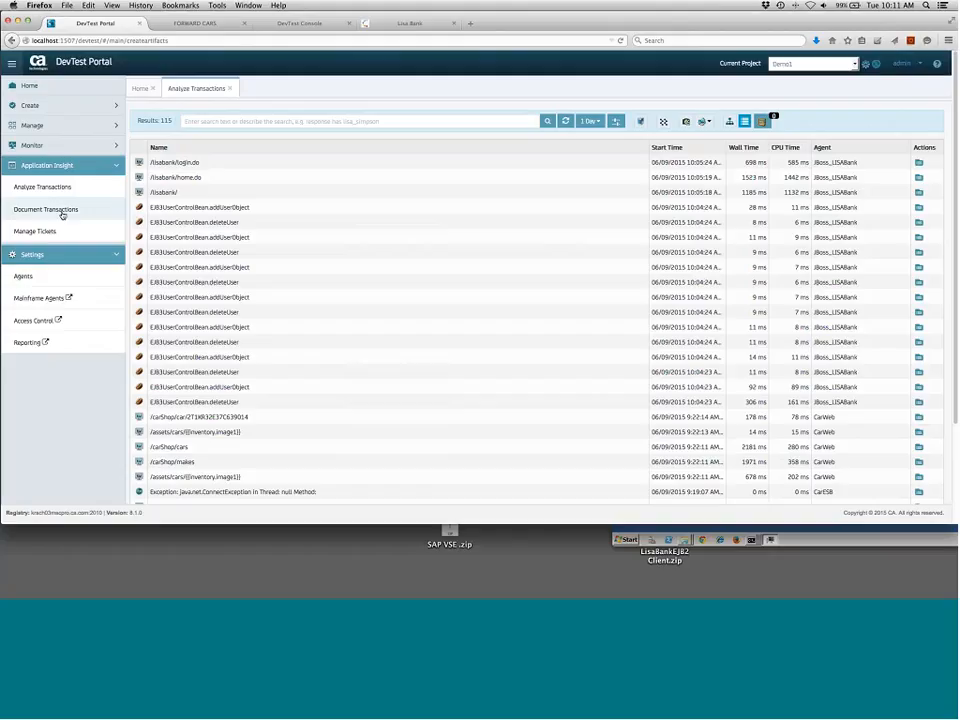
Open Document Transactions and start a new recording named Demo123123
click(62, 212)
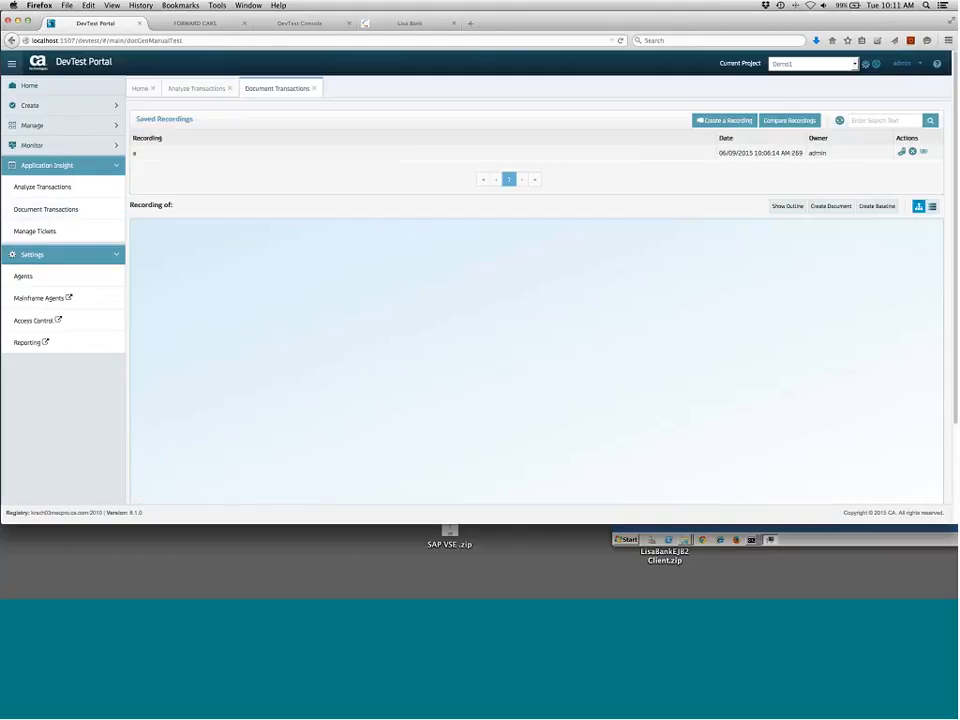
click(716, 120)
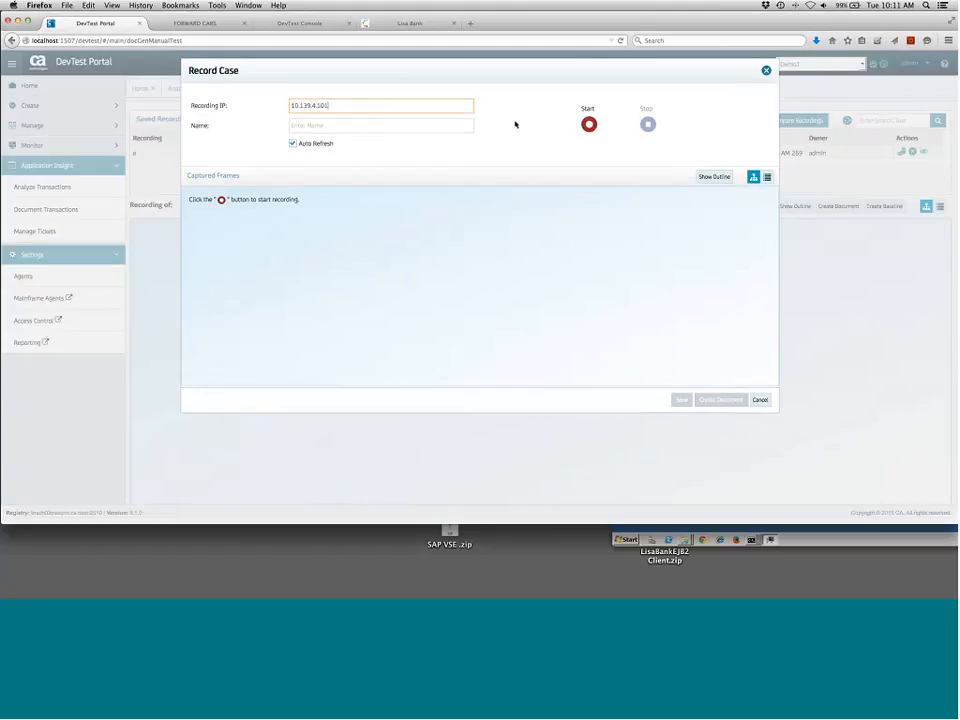
click(382, 132)
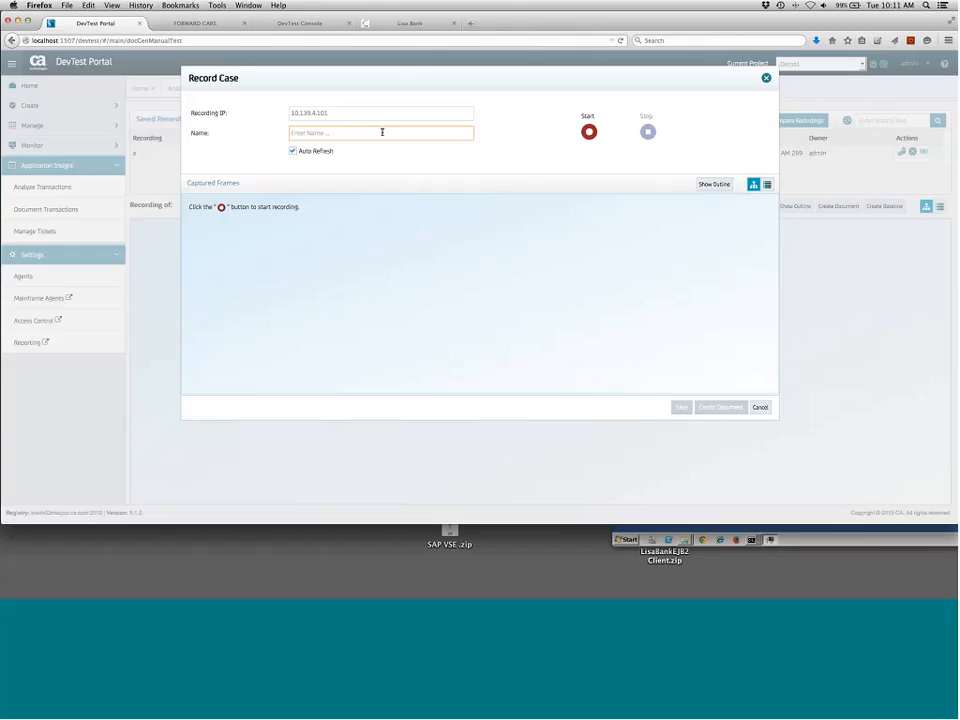
text(Demo123123)
click(589, 132)
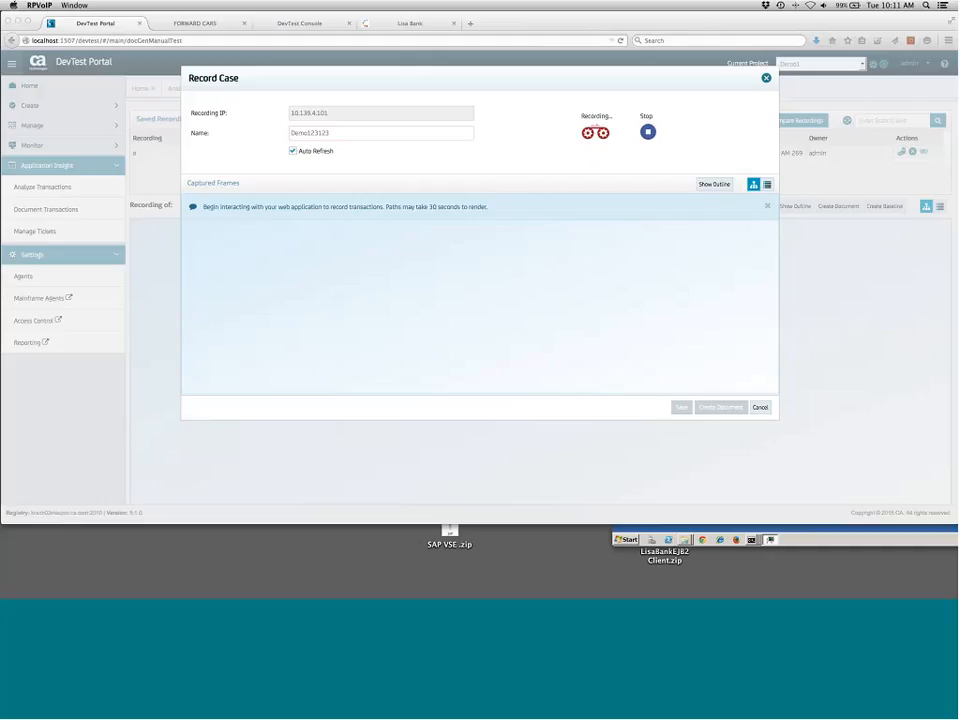
In the Lisa Bank tab, log out and log back in as admin
click(407, 23)
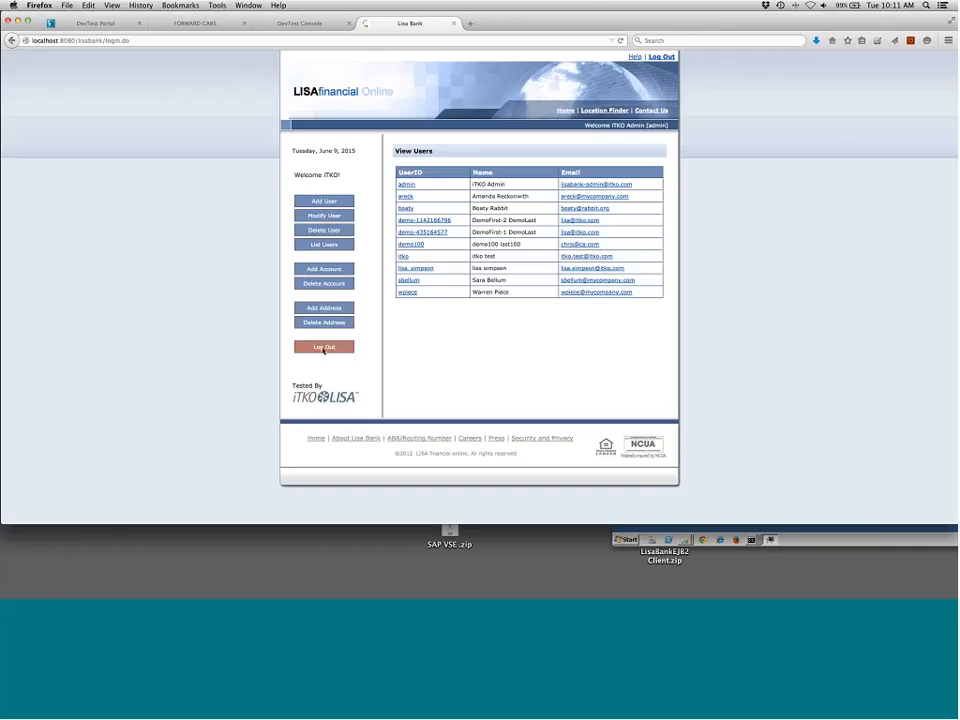
click(323, 347)
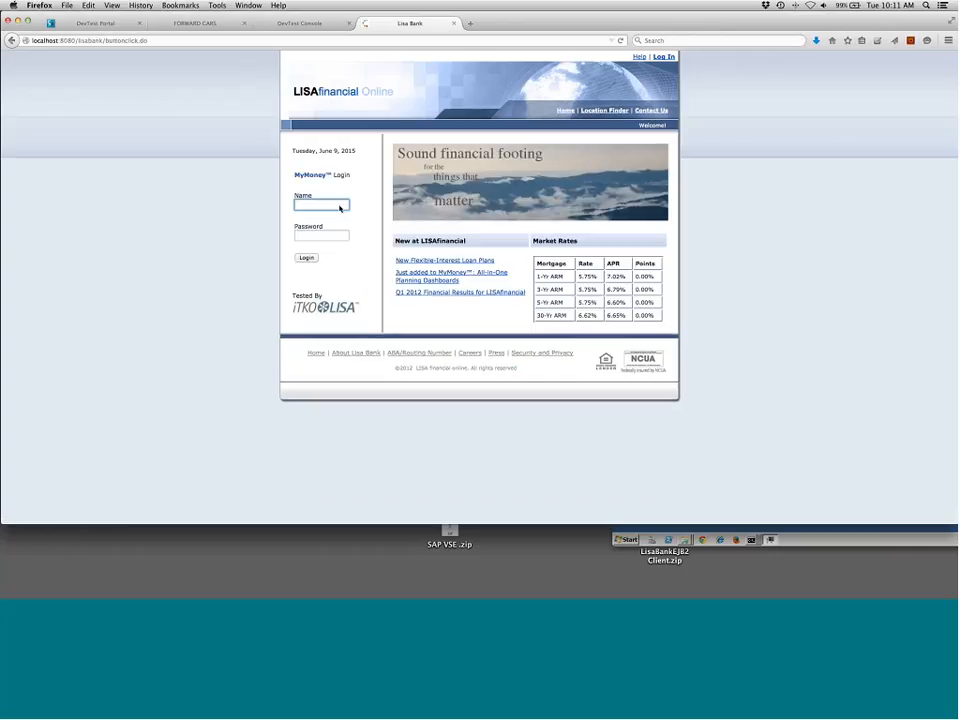
text(admin)
key(Tab)
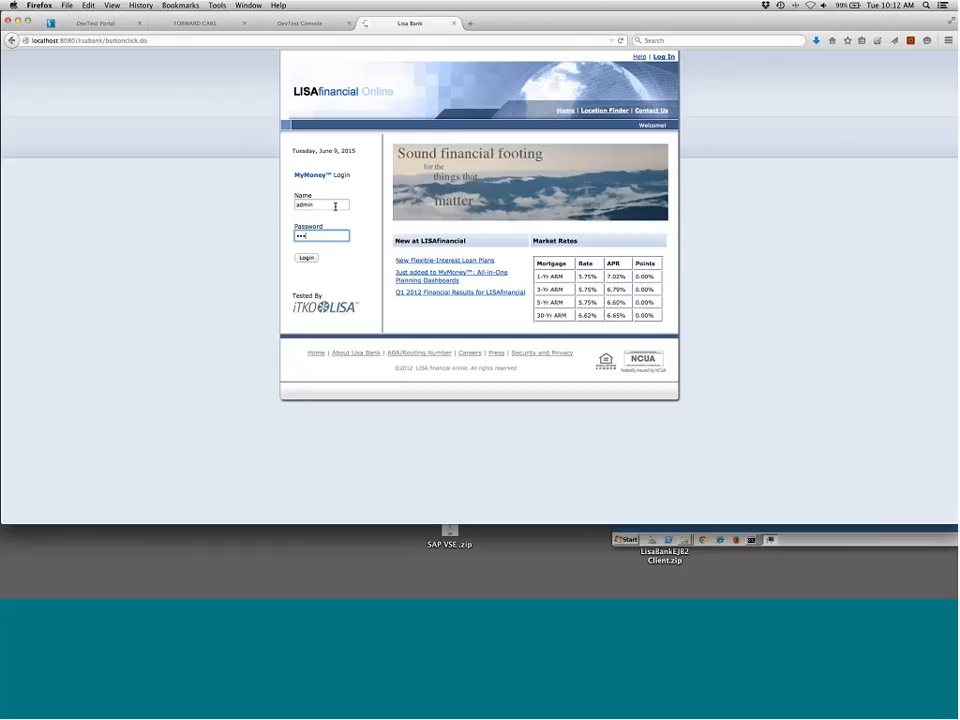
key(Return)
Open the Add User form, enter the username chriss, and enter the password and its confirmation
click(314, 203)
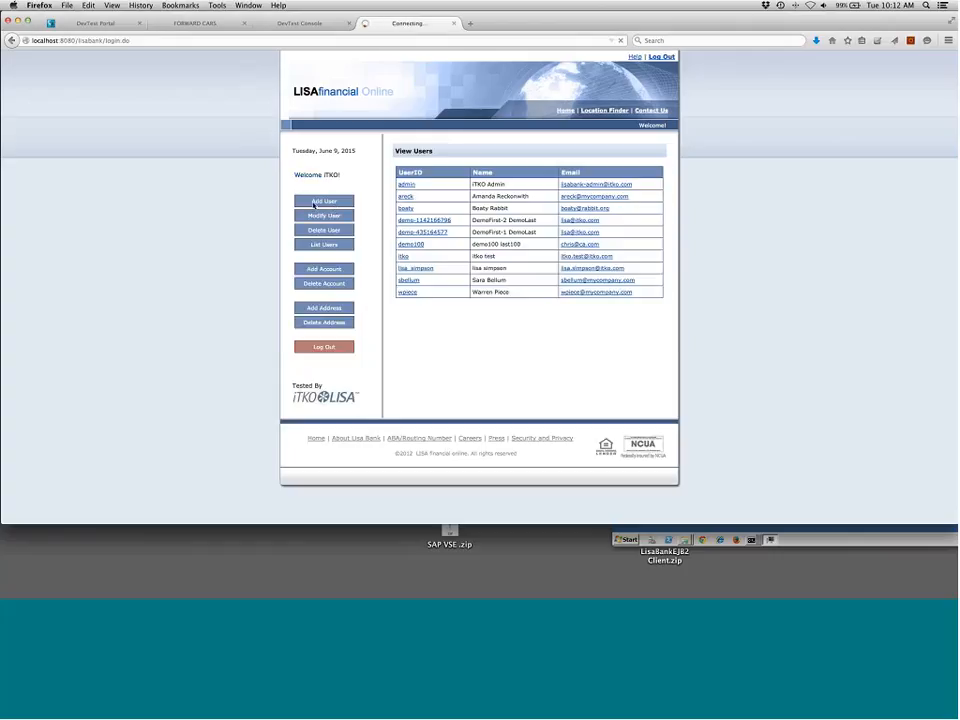
text(chris)
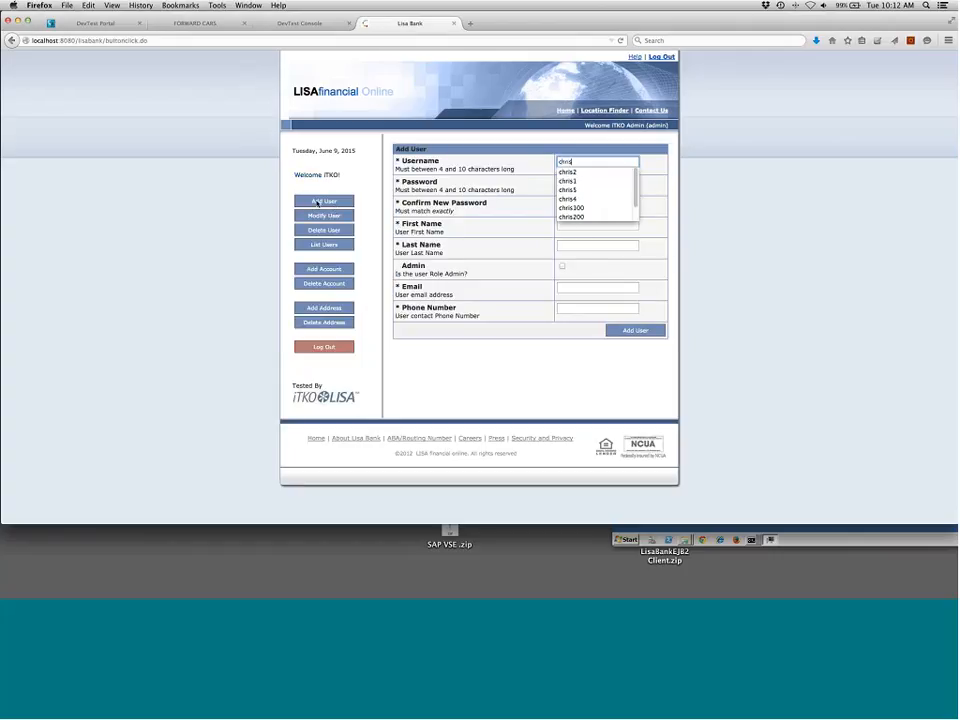
text(s)
key(Tab)
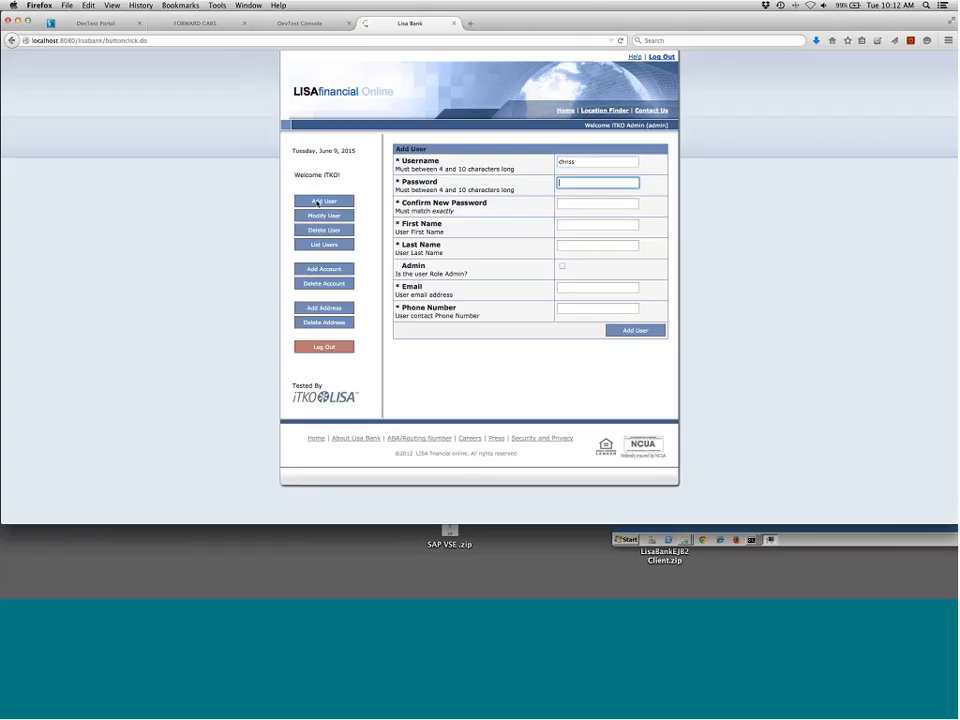
text(••••••••)
key(Tab)
text(••)
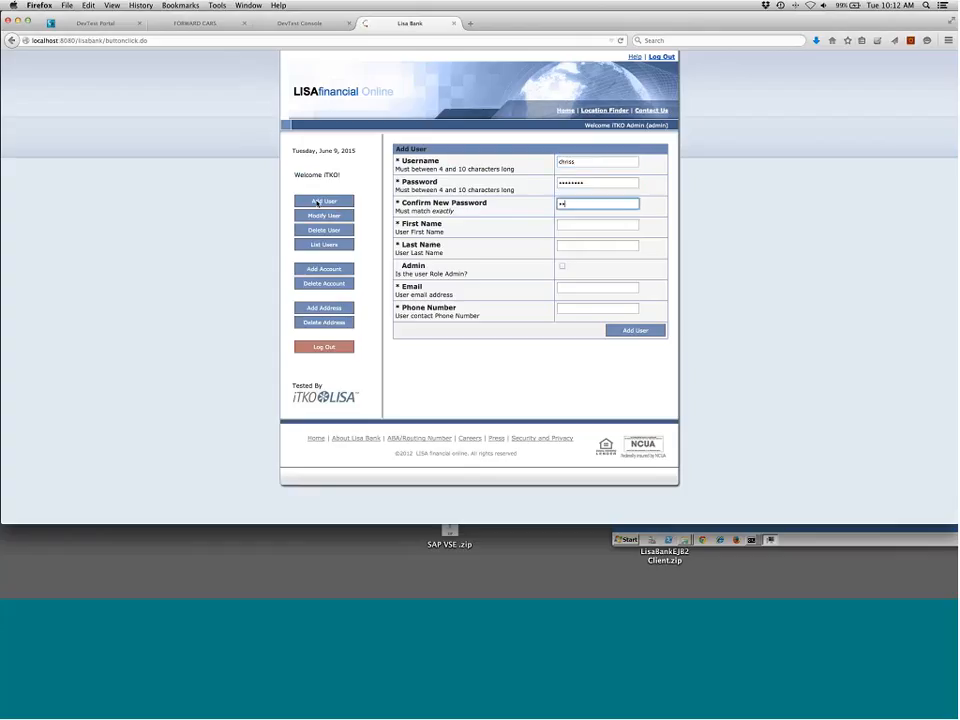
text(••••••)
Enter the new user's first and last name, e-mail address and phone number, and add the user
key(Tab)
text(chirs1)
key(Tab)
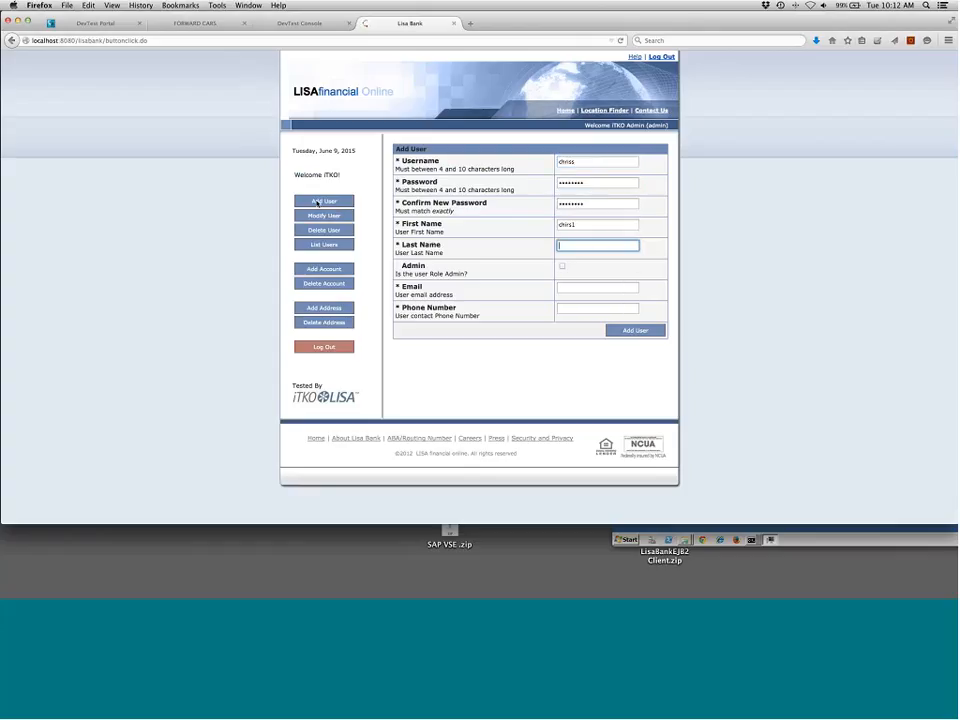
text(karus1)
key(Tab)
key(Tab)
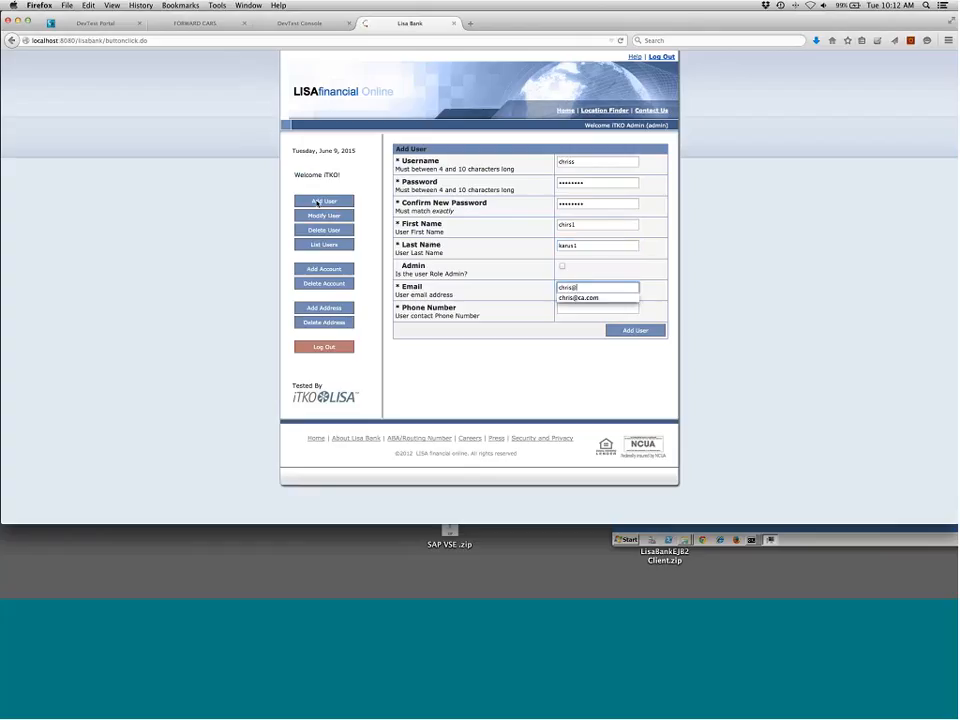
key(Tab)
text(213)
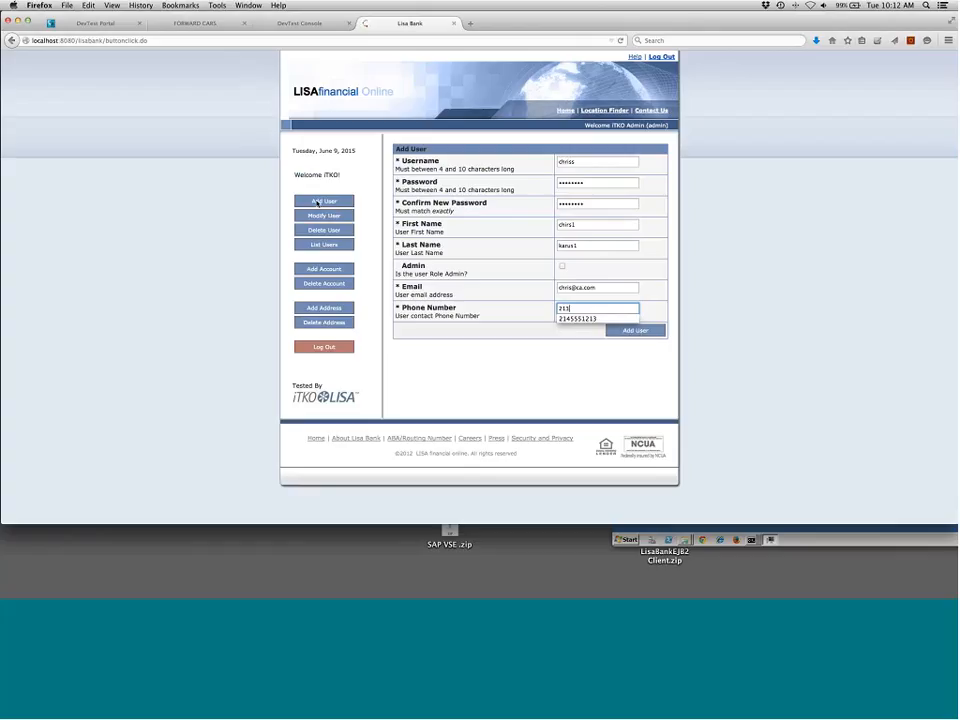
text(55)
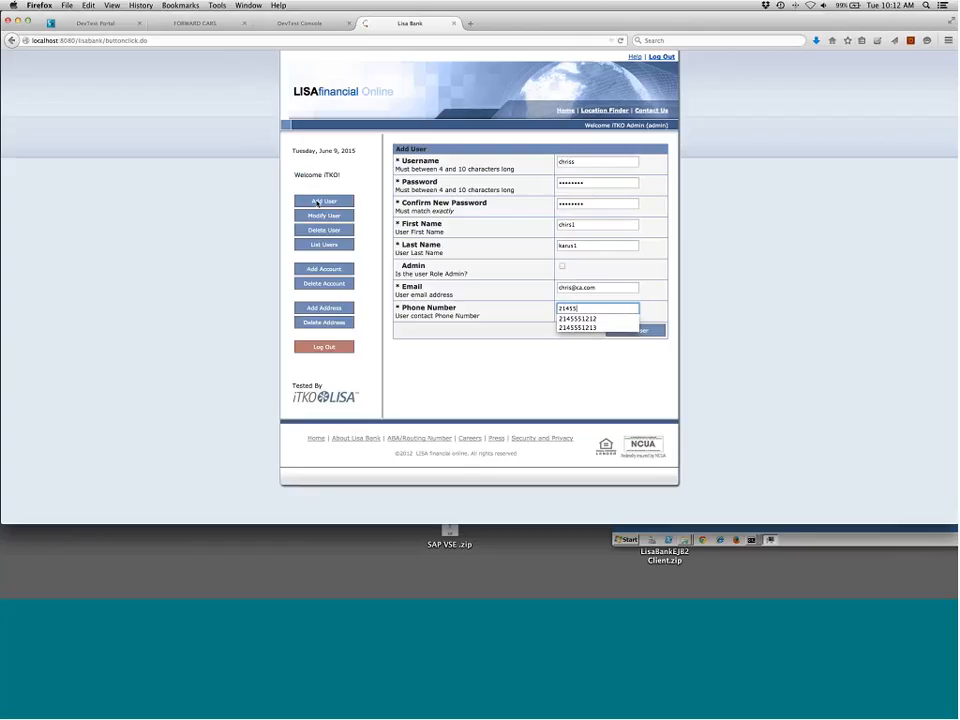
text(51212)
click(634, 334)
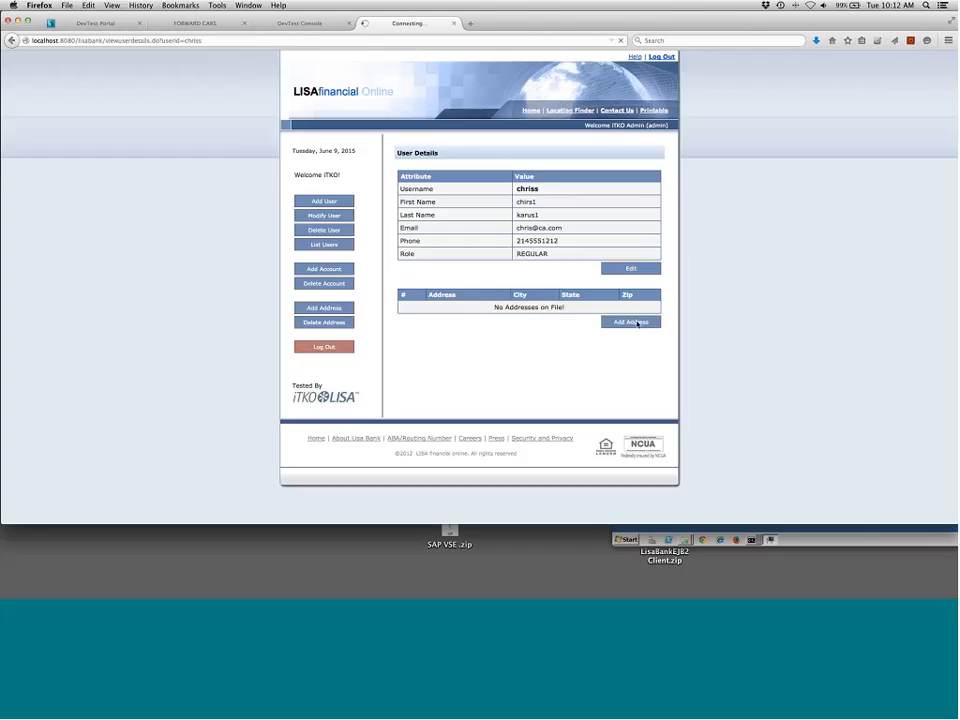
Open the Add Address form for the new user and enter both street address lines
click(555, 226)
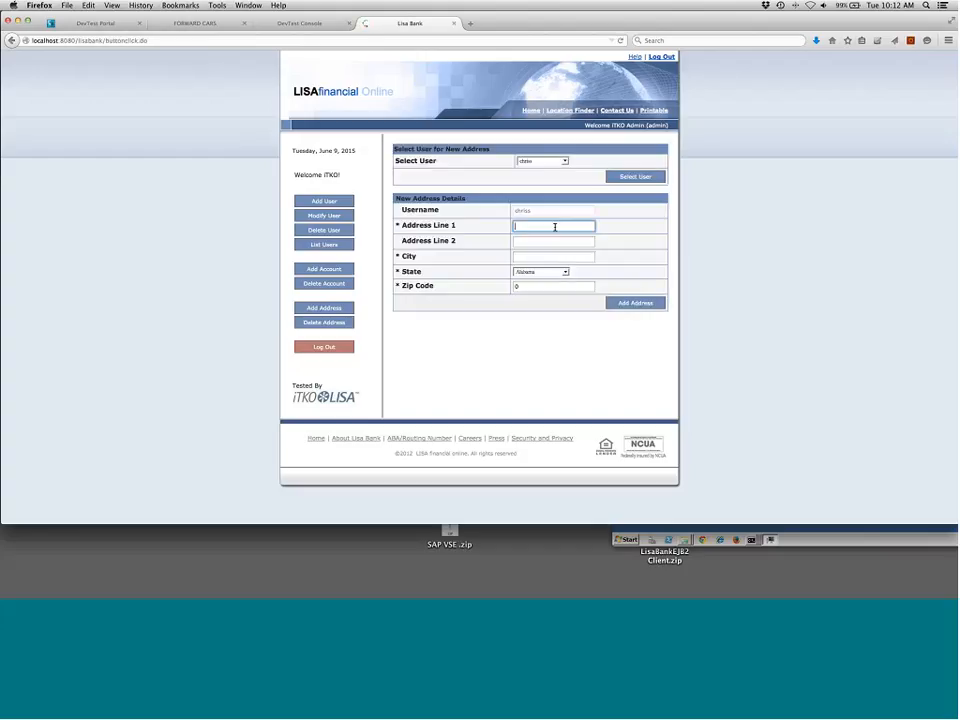
key(Tab)
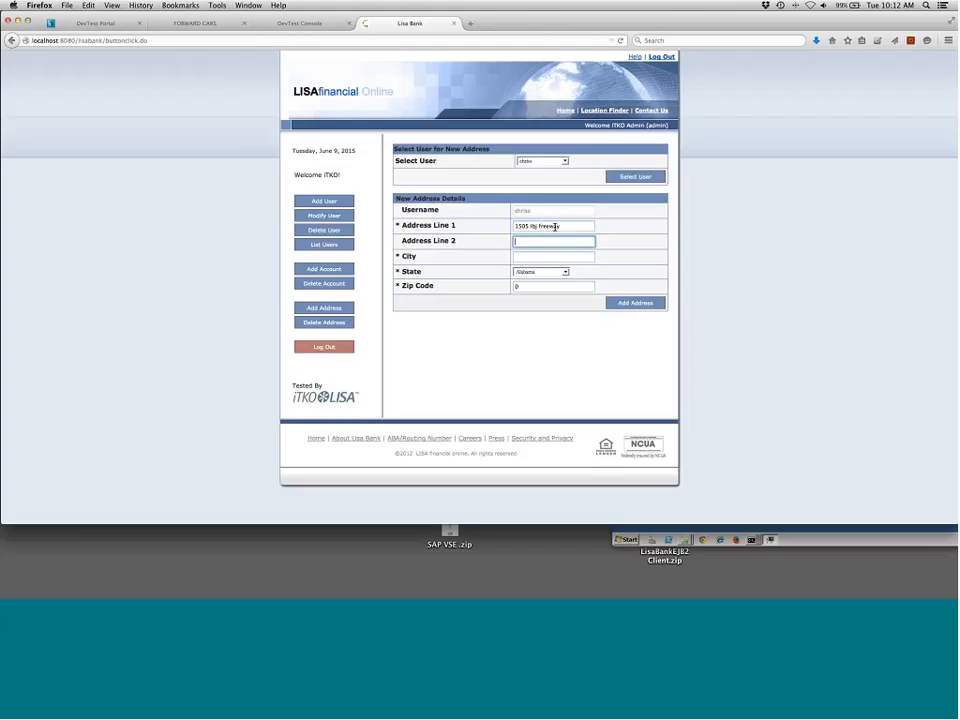
text(suite 500)
key(Tab)
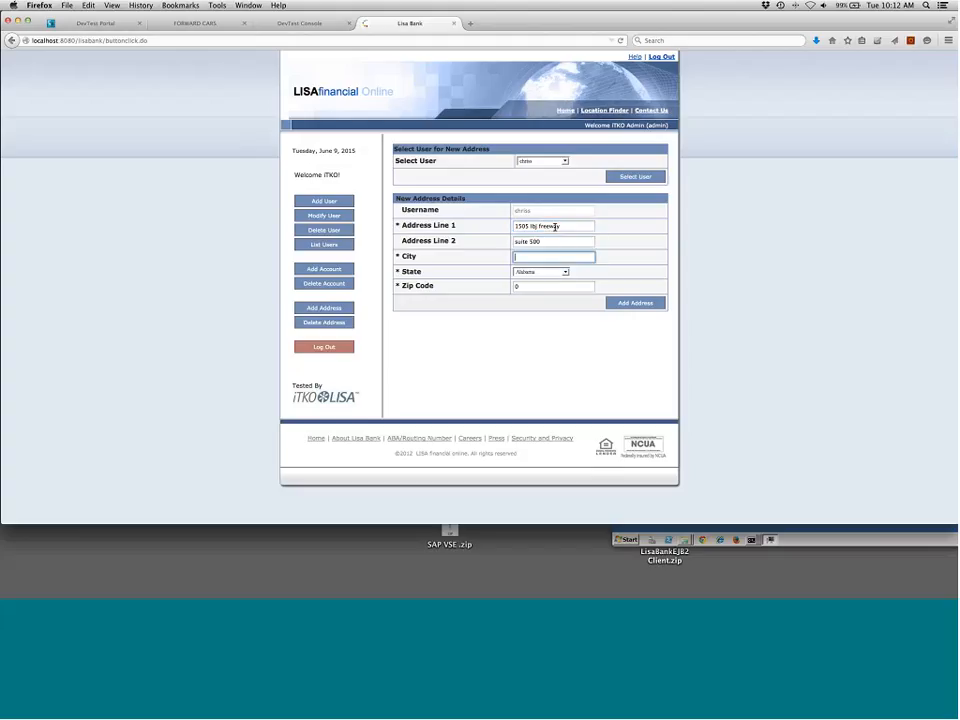
Enter the city, set the state to Texas, enter the ZIP code, and submit the address
text(Dallas)
key(Tab)
key(t)
key(e)
key(x)
key(Tab)
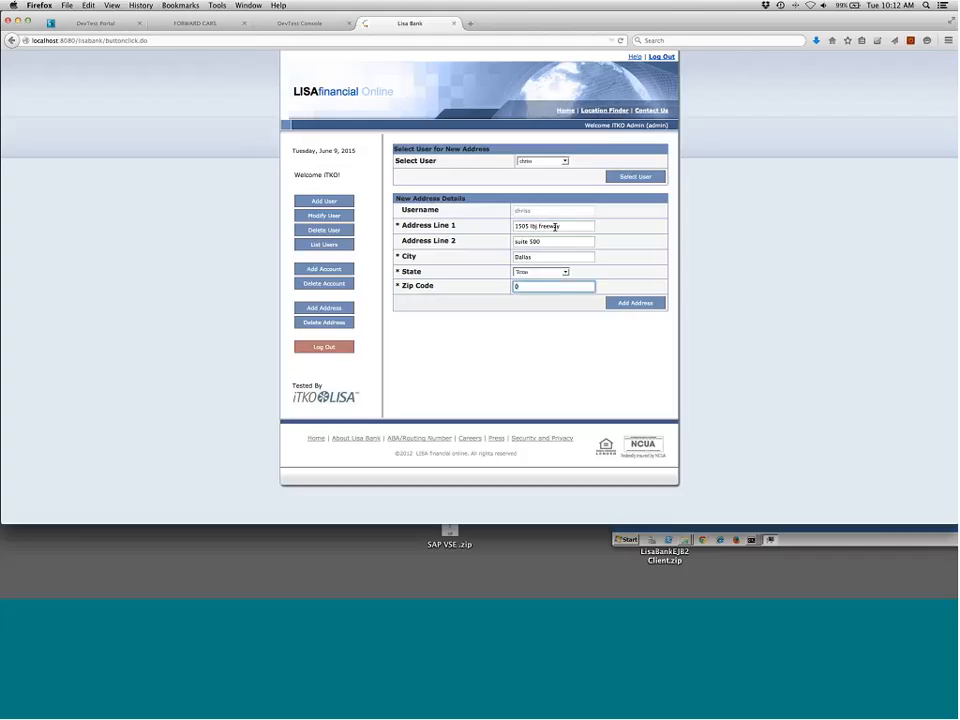
text(75219)
click(640, 304)
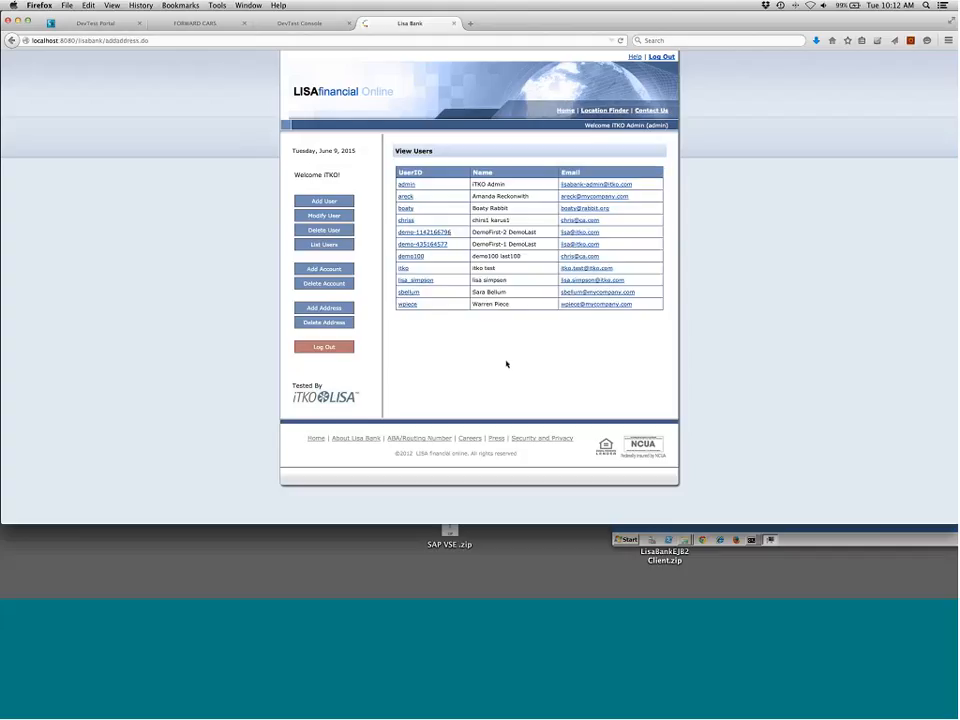
Return to the DevTest Portal, stop the recording after reviewing the captured frames, and save it
click(105, 24)
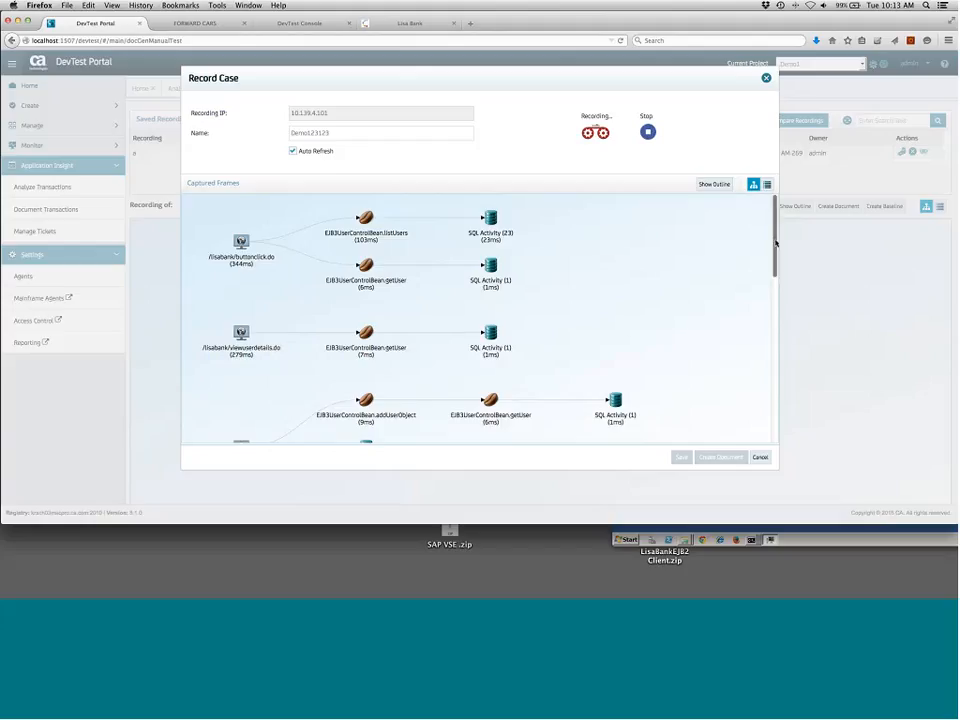
drag(775, 243, 759, 432)
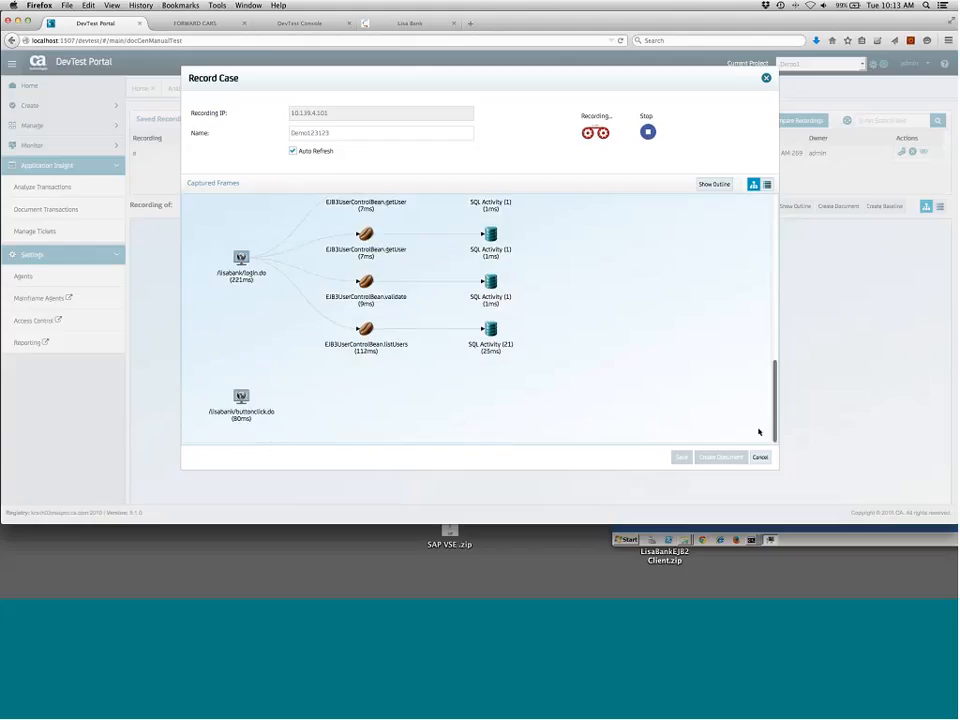
drag(773, 343, 767, 184)
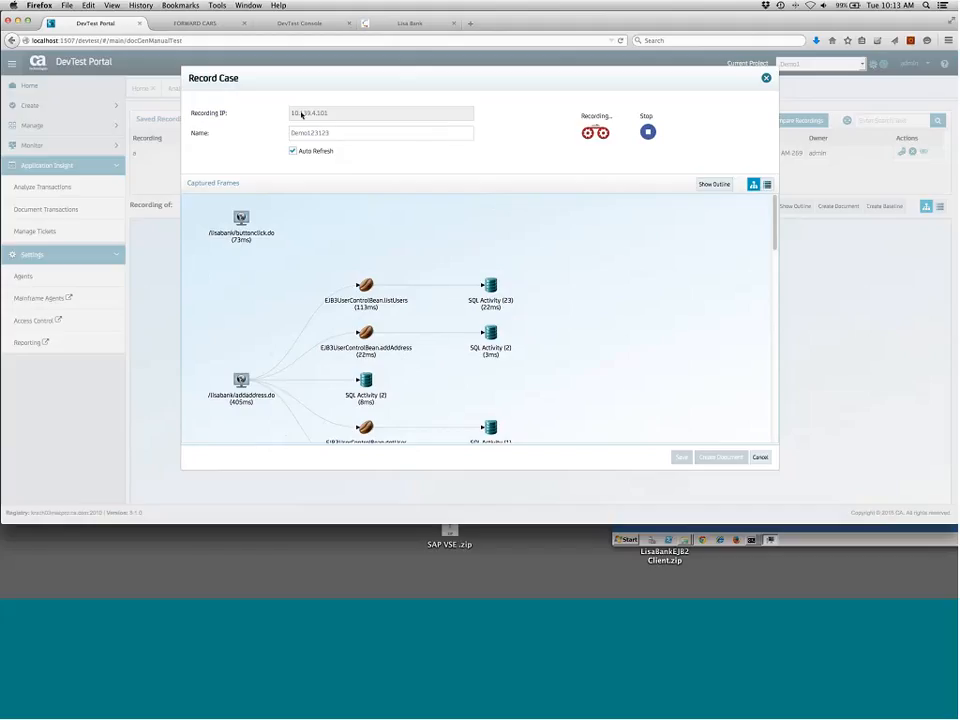
drag(775, 225, 779, 172)
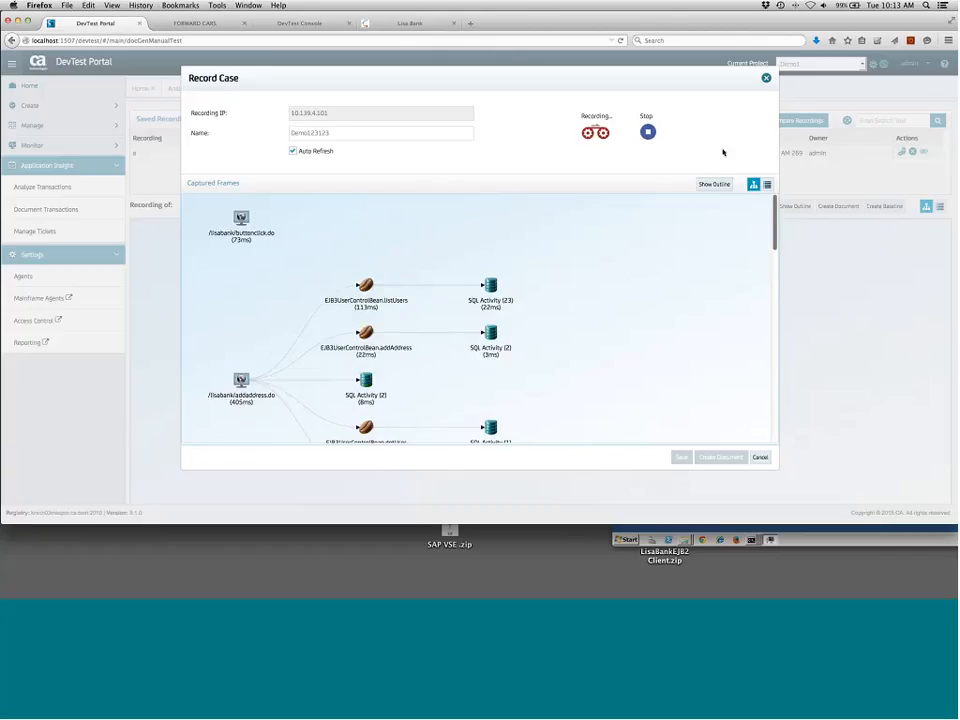
click(650, 133)
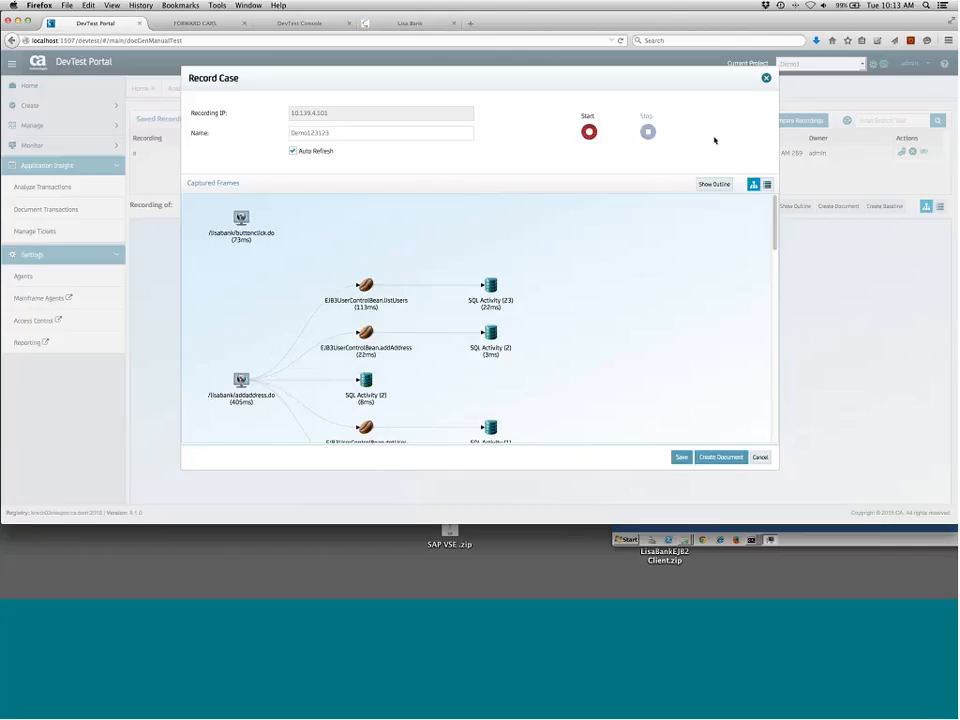
click(680, 459)
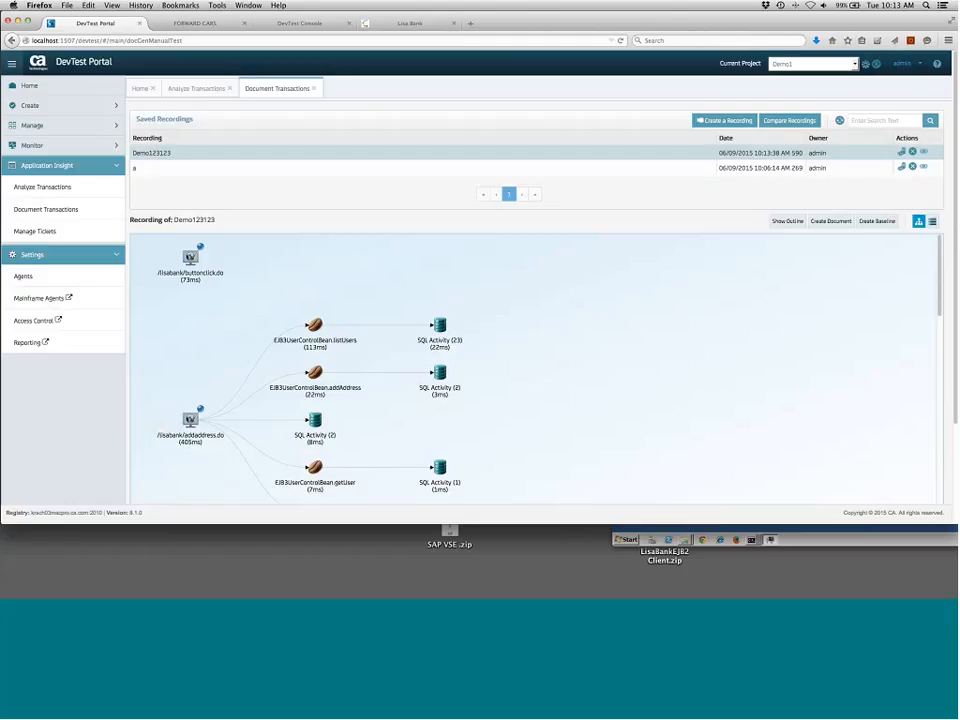
Create a baseline from the Demo123123 recording with name prefix demo123123 and magic dates applied
click(925, 153)
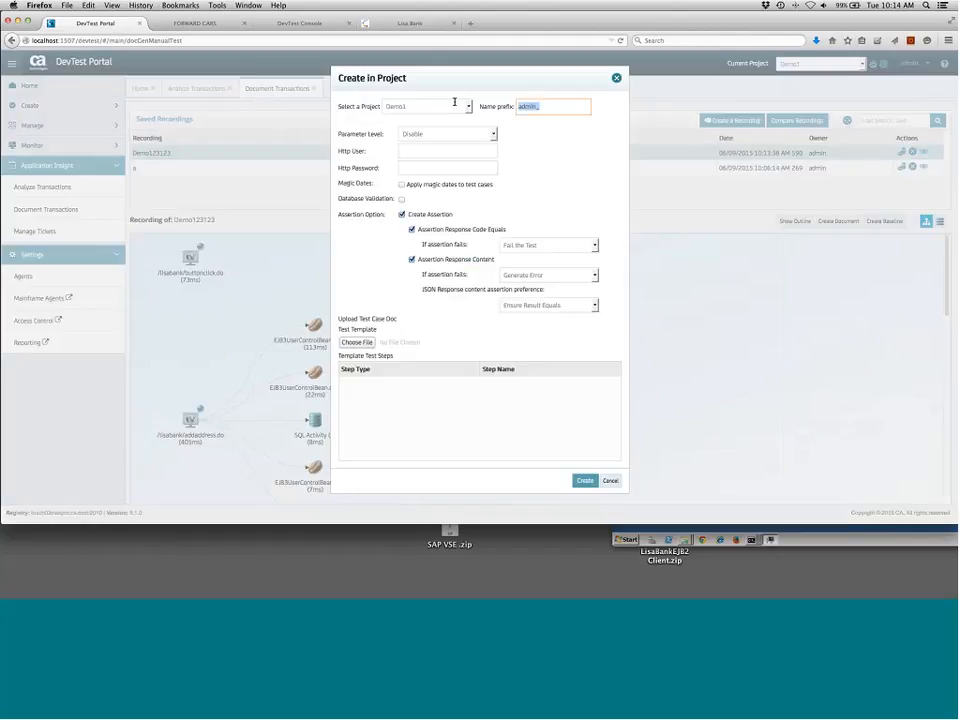
text(demo123123)
click(402, 185)
click(585, 481)
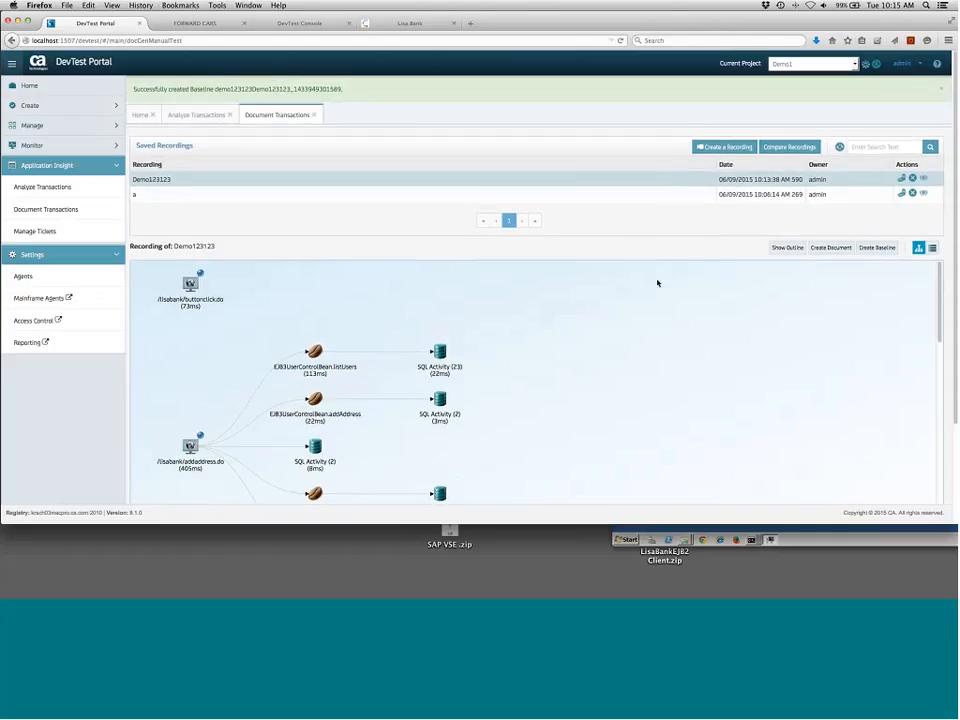
Switch to DevTest Workstation, confirm the DevTest registry, and log in as admin
drag(658, 523, 658, 597)
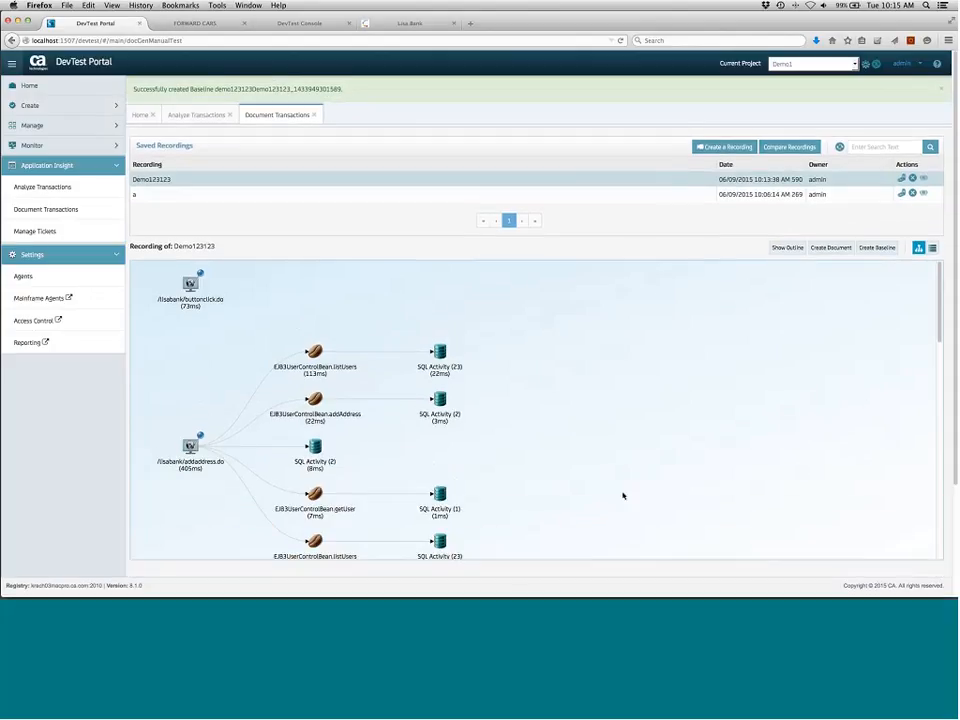
key(super+Tab)
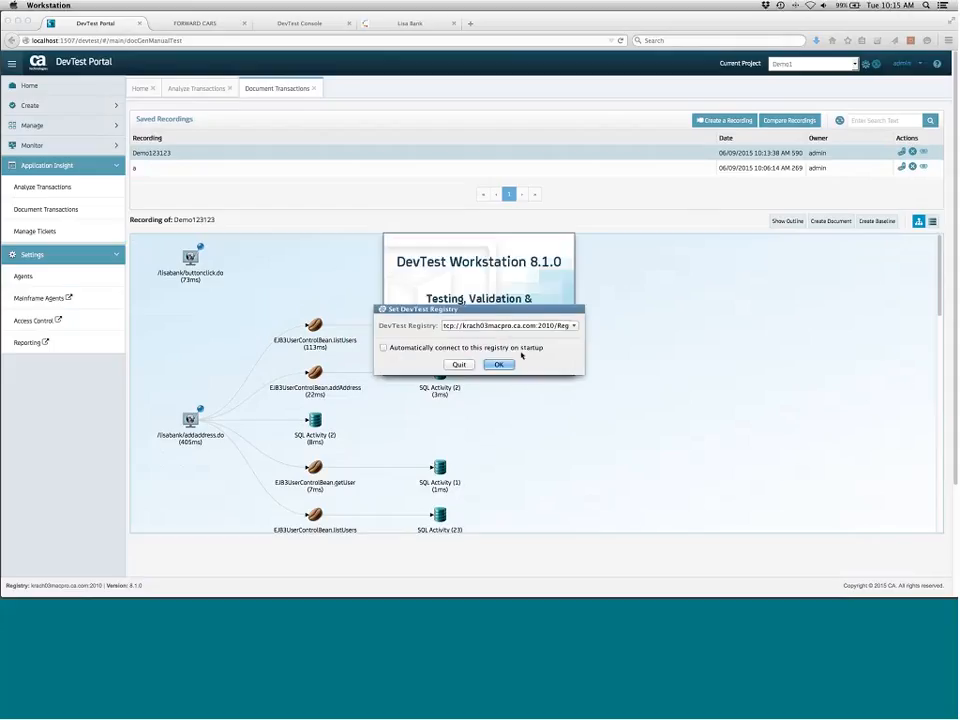
click(499, 365)
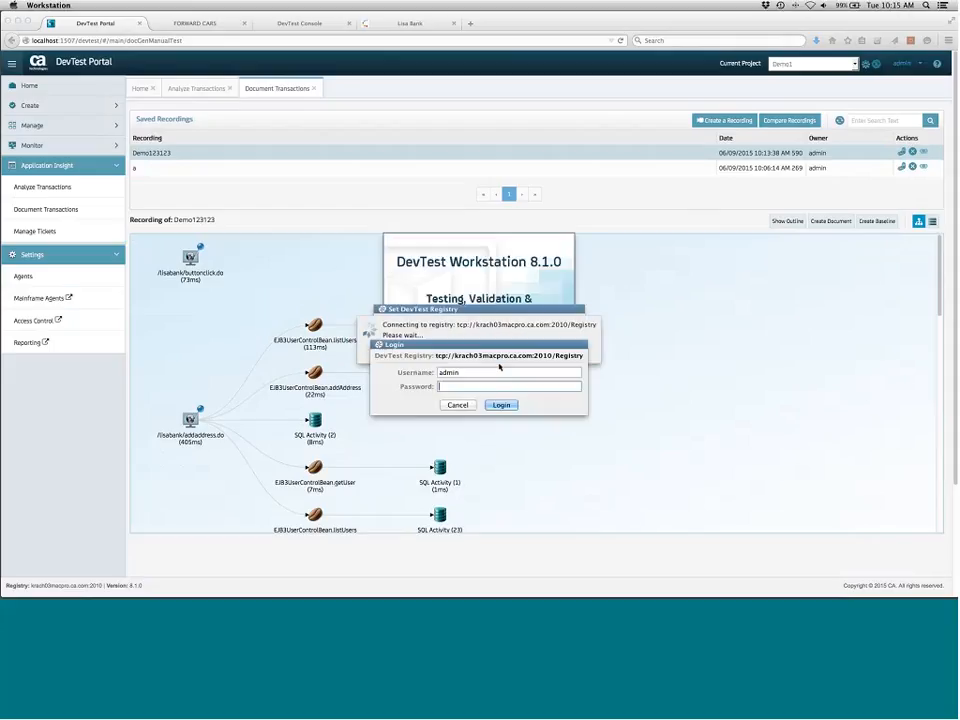
key(Return)
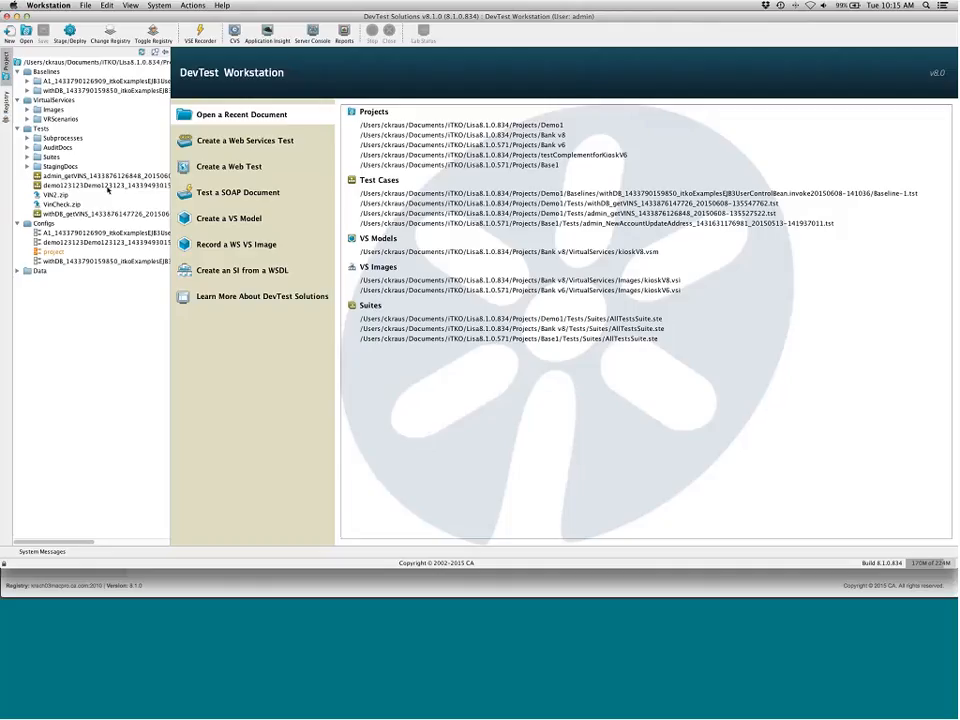
Open the demo123123 baseline test case and inspect each of its recorded lisabank HTTP steps
double_click(107, 186)
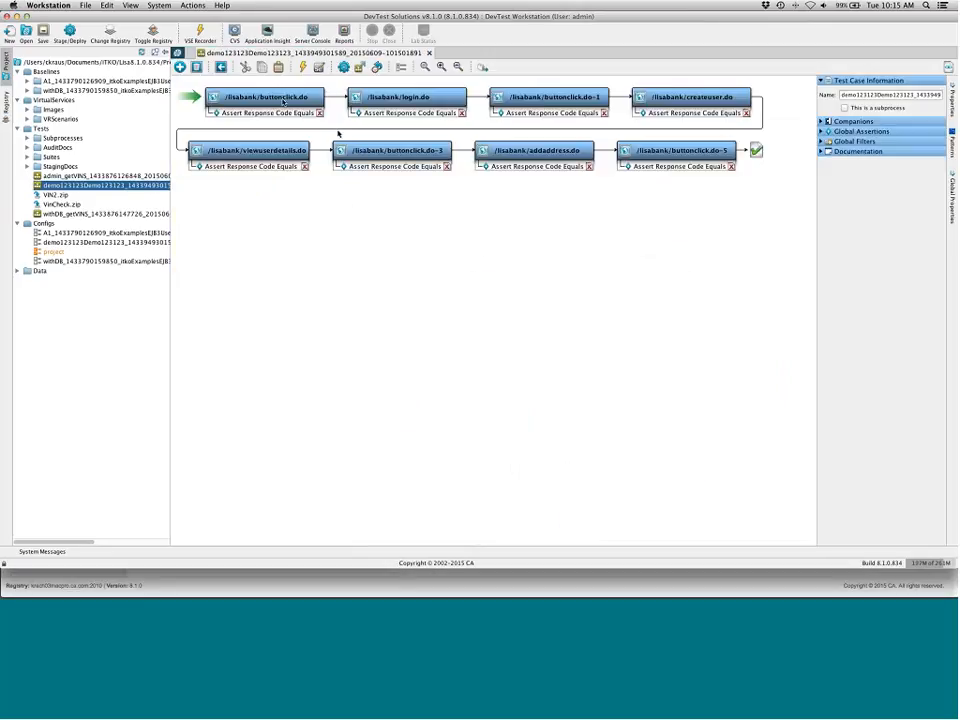
click(262, 98)
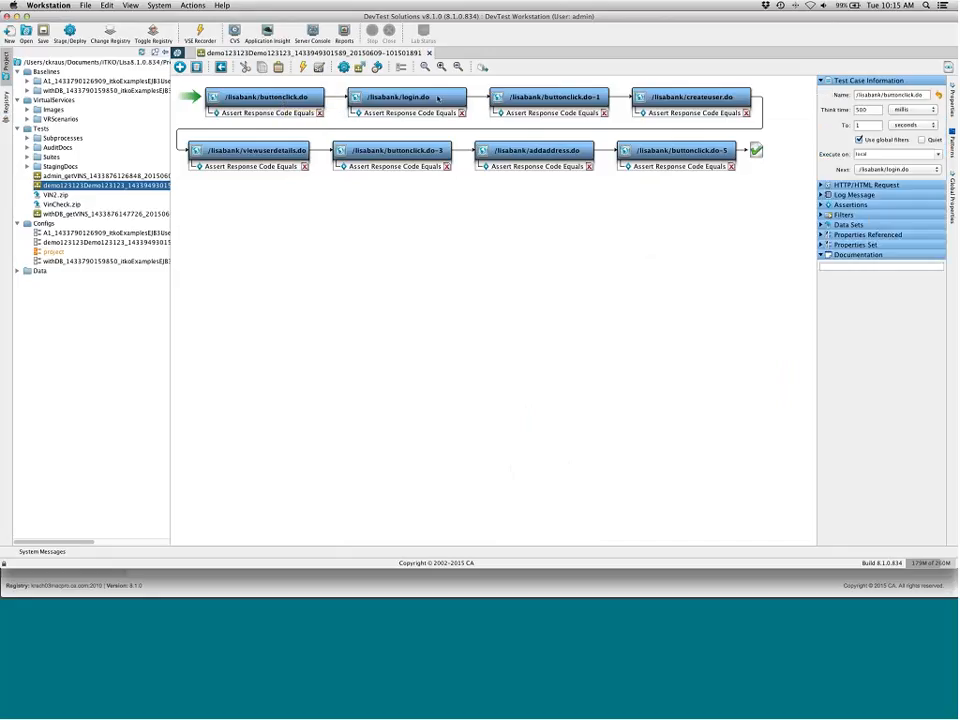
click(438, 98)
click(568, 98)
click(660, 98)
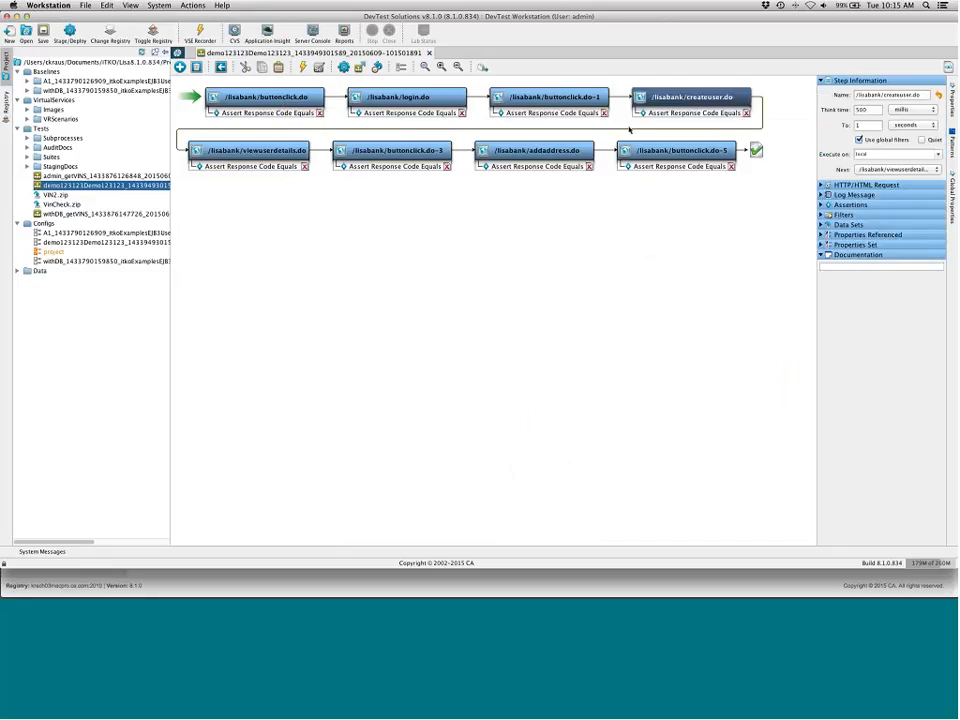
click(283, 155)
click(398, 151)
click(540, 151)
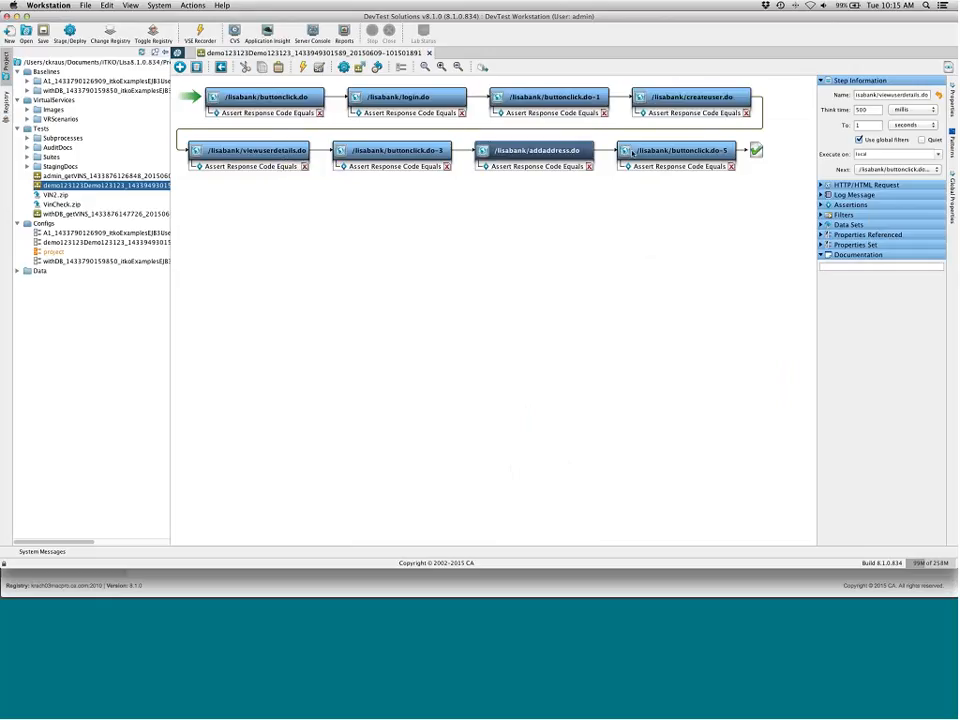
click(677, 151)
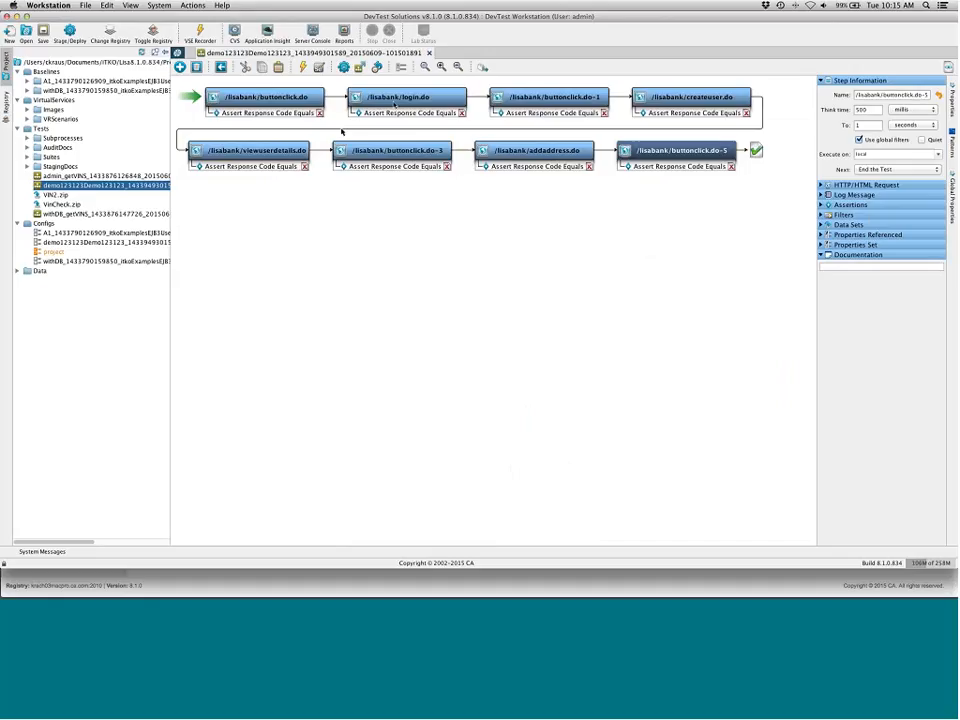
Return to the DevTest Portal and create a baseline from Demo123123 with name prefix DB123123, magic dates and database validation enabled
key(super+Tab)
key(super+Tab)
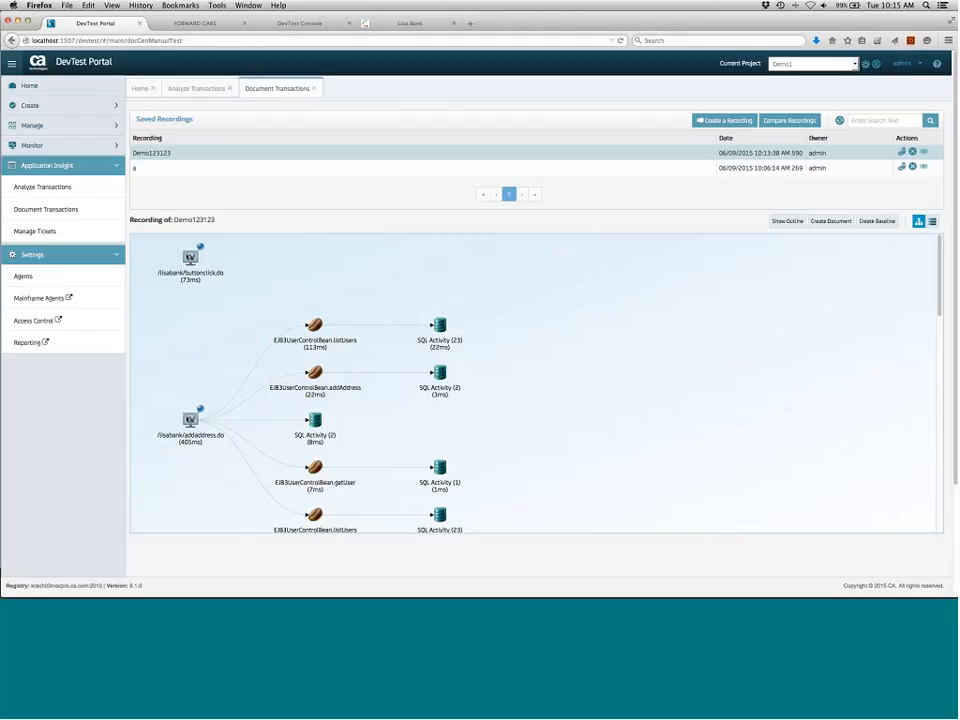
scroll(943, 313, down, 10)
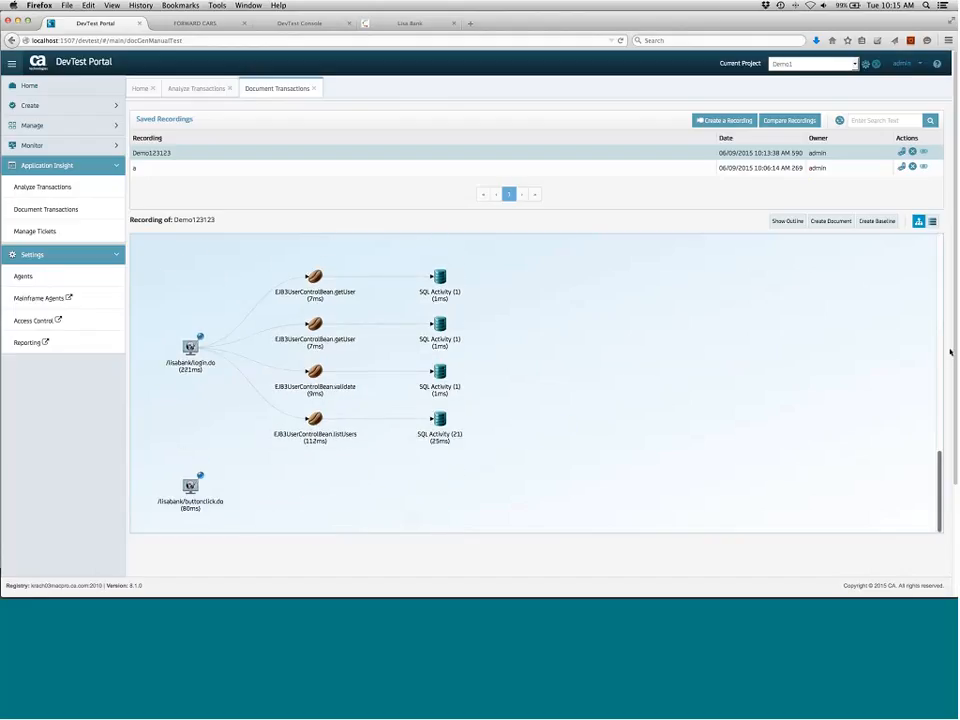
scroll(946, 300, up, 10)
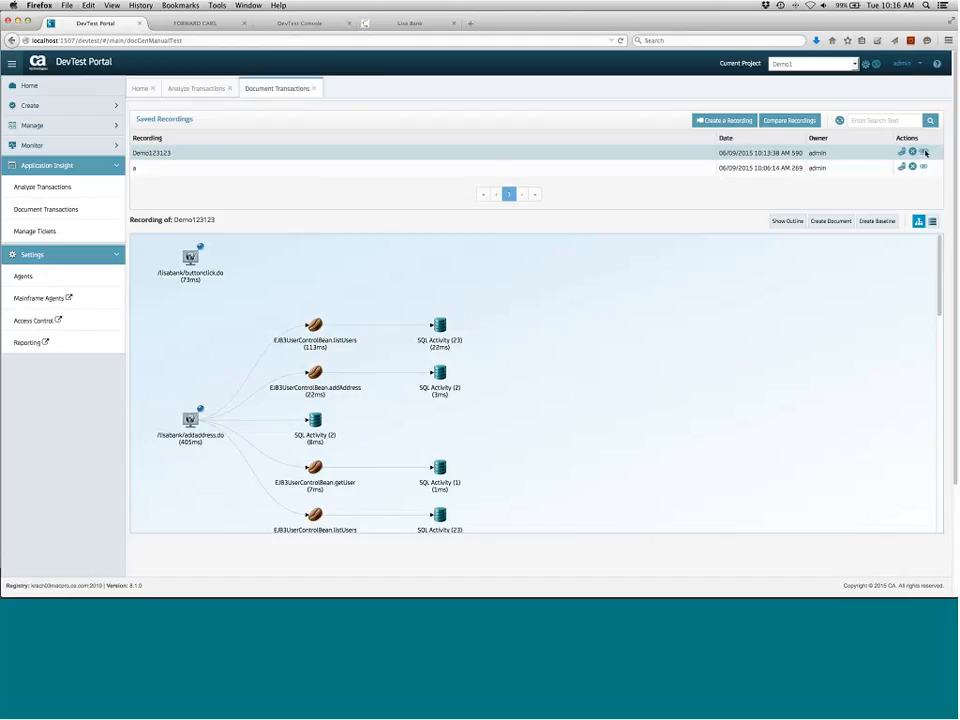
click(925, 152)
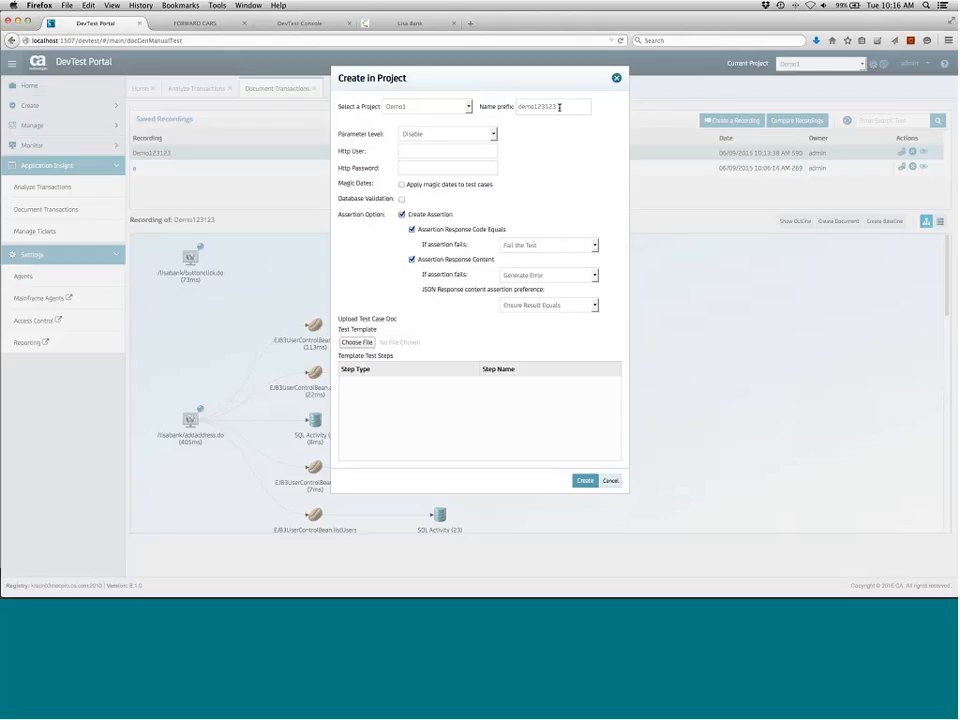
drag(559, 107, 466, 106)
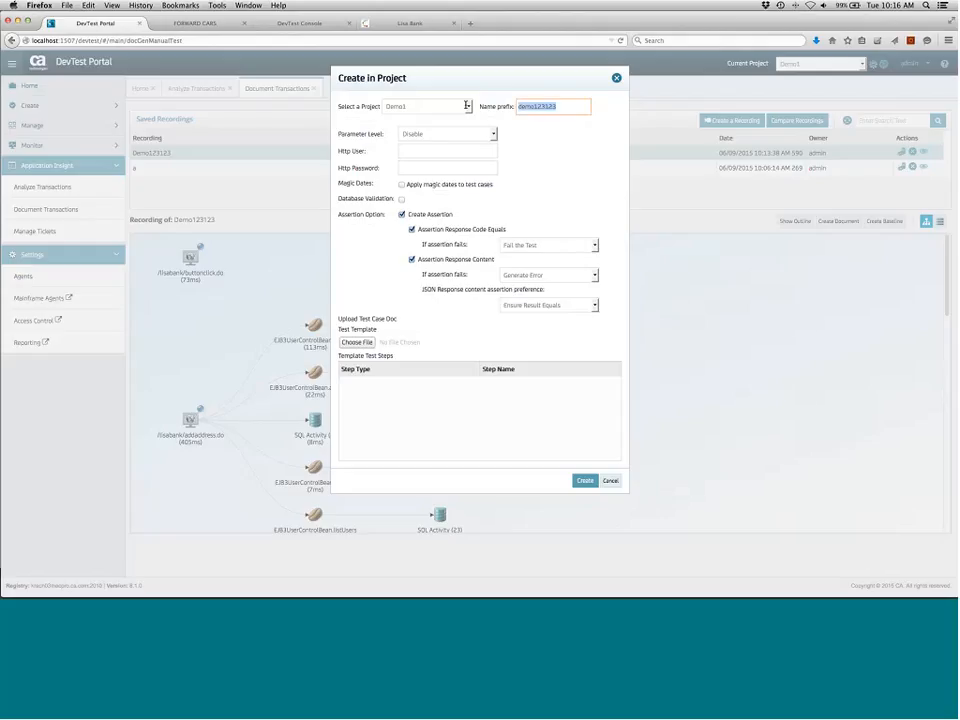
text(DB123123)
click(403, 187)
click(402, 185)
click(401, 199)
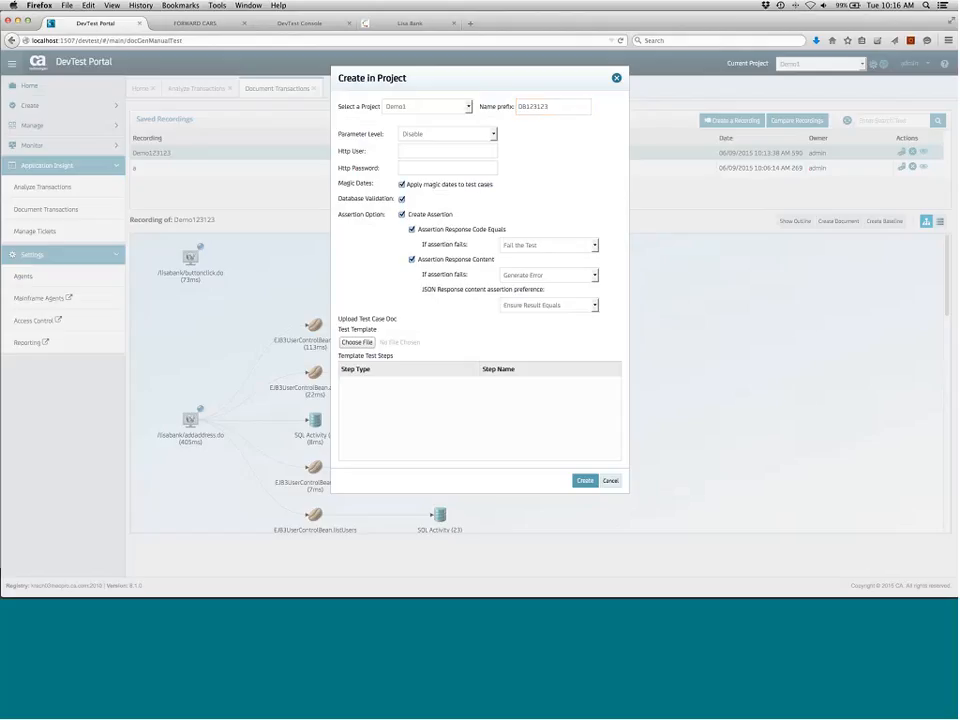
click(585, 480)
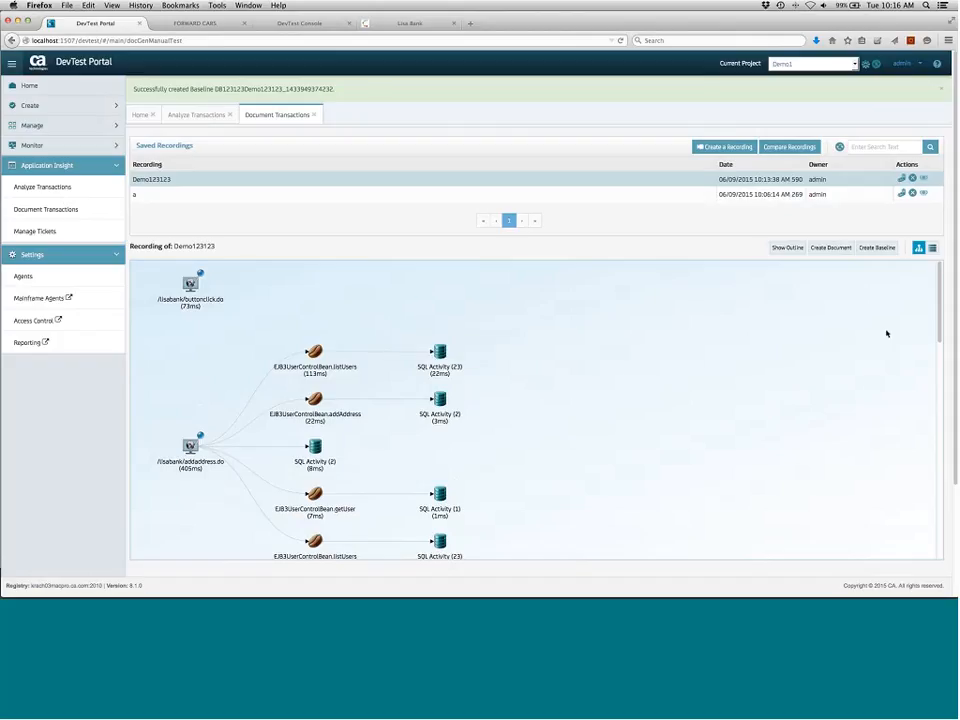
Inspect the SQL activity and log messages captured for the addaddress transaction in the recording graph
scroll(940, 320, down, 5)
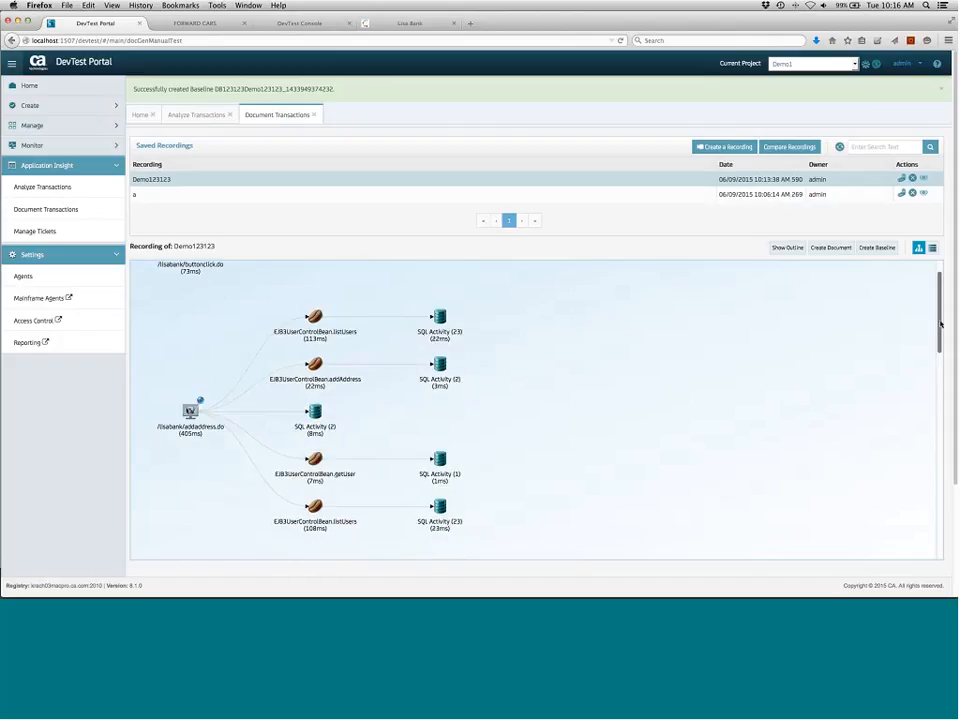
scroll(331, 365, up, 2)
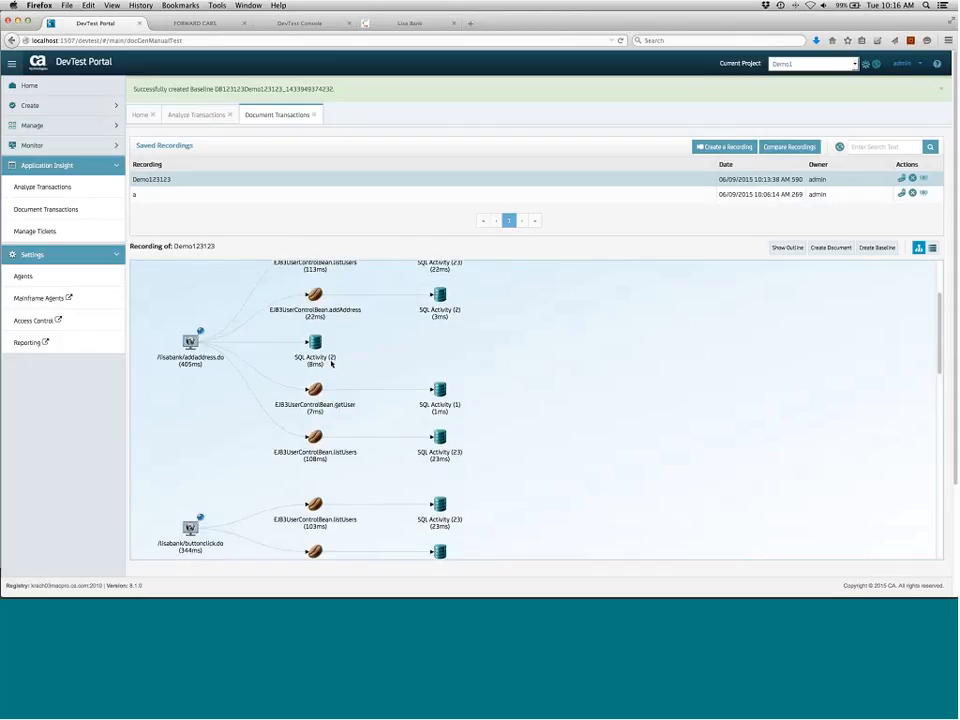
scroll(190, 345, down, 1)
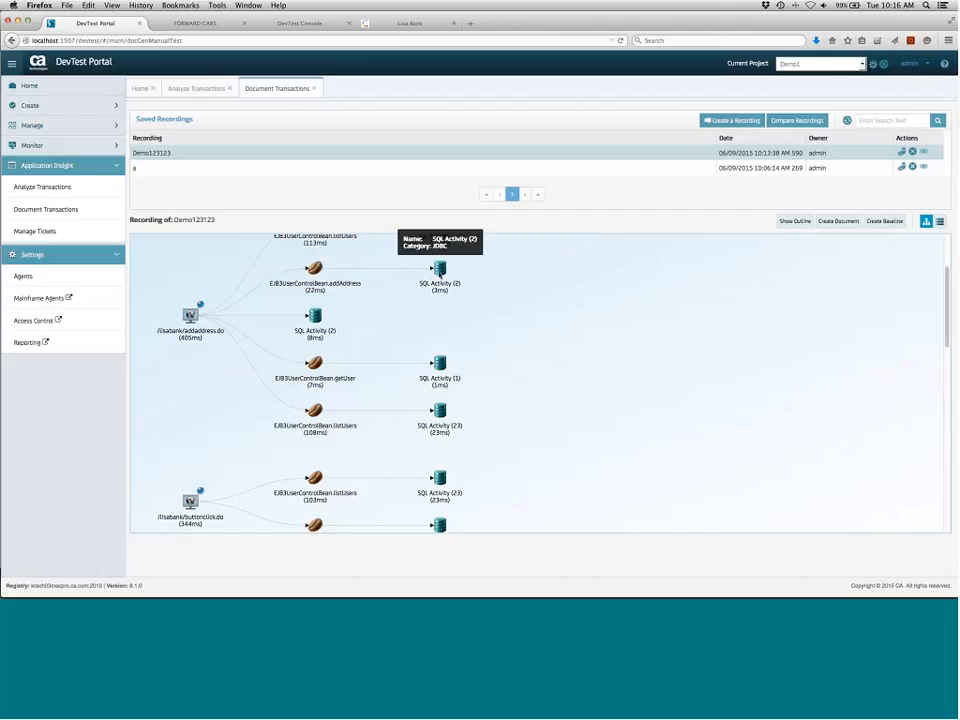
click(440, 272)
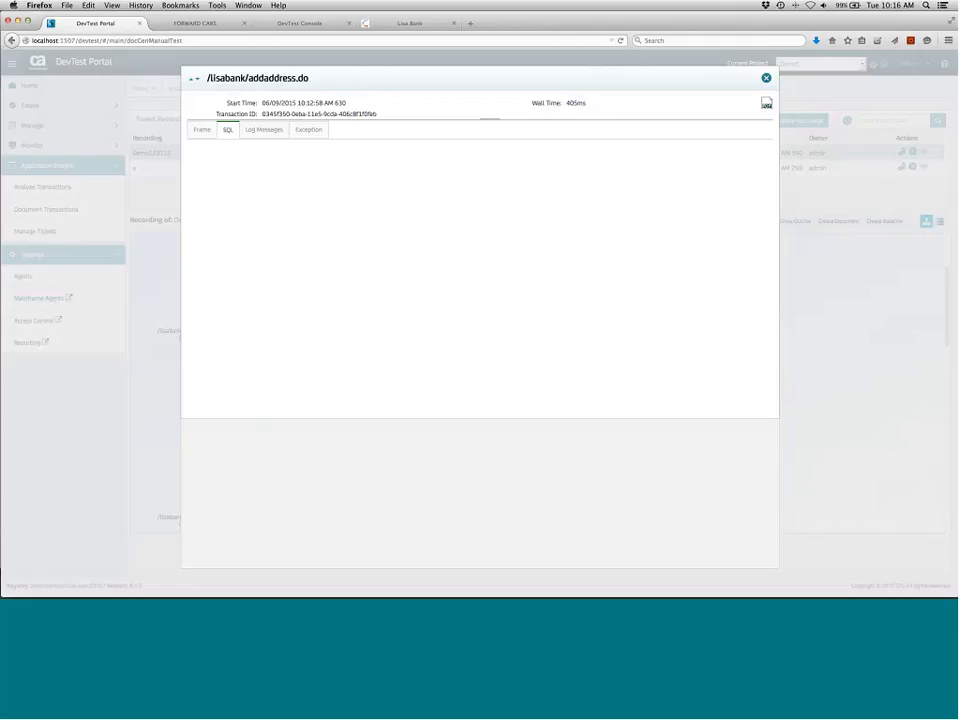
click(264, 130)
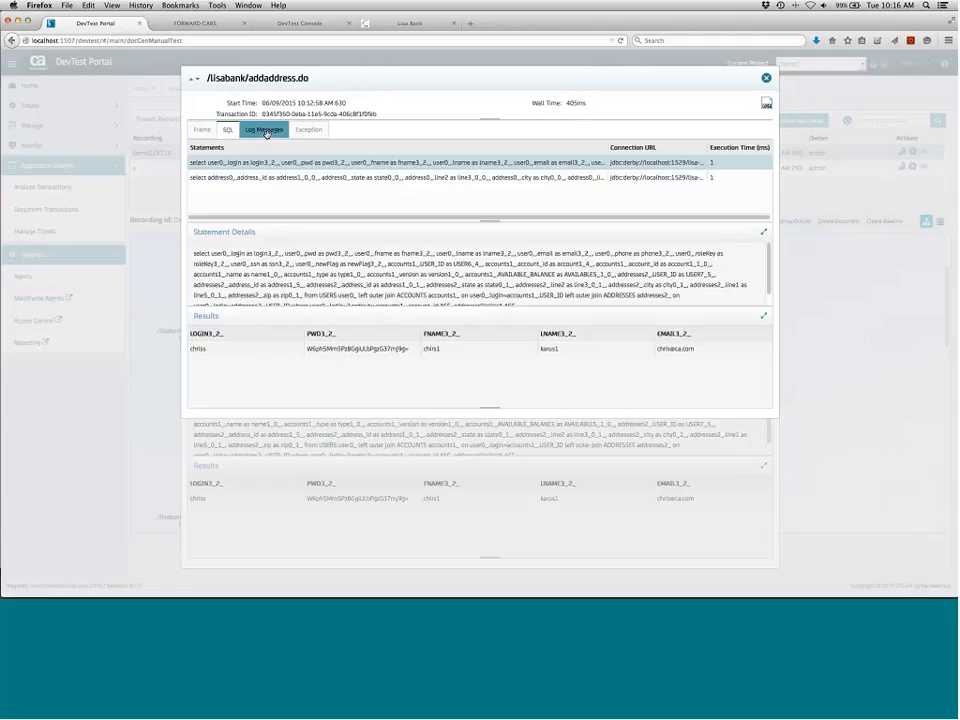
click(229, 131)
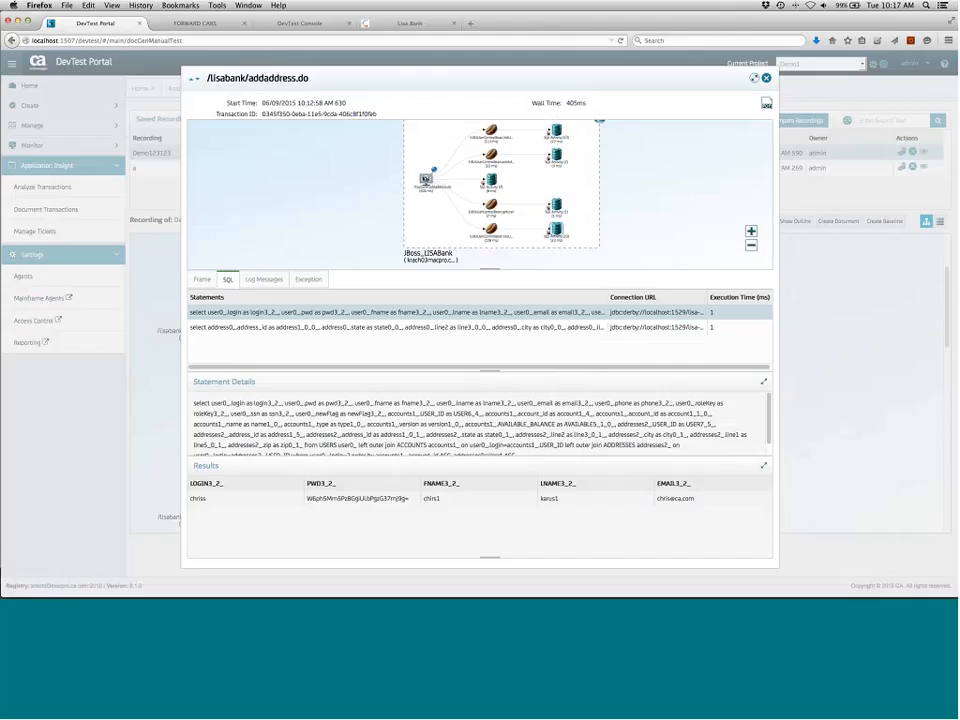
click(766, 79)
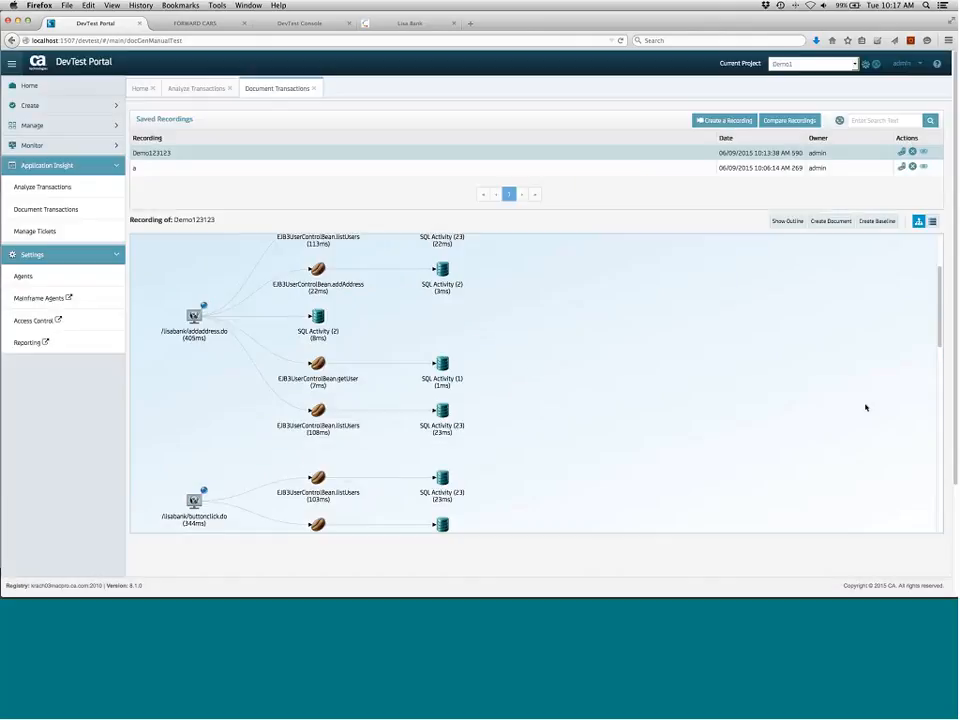
Switch to DevTest Workstation and review the createuser step and the JDBC validation – INSERT – USERS step's original SQL
key(super+Tab)
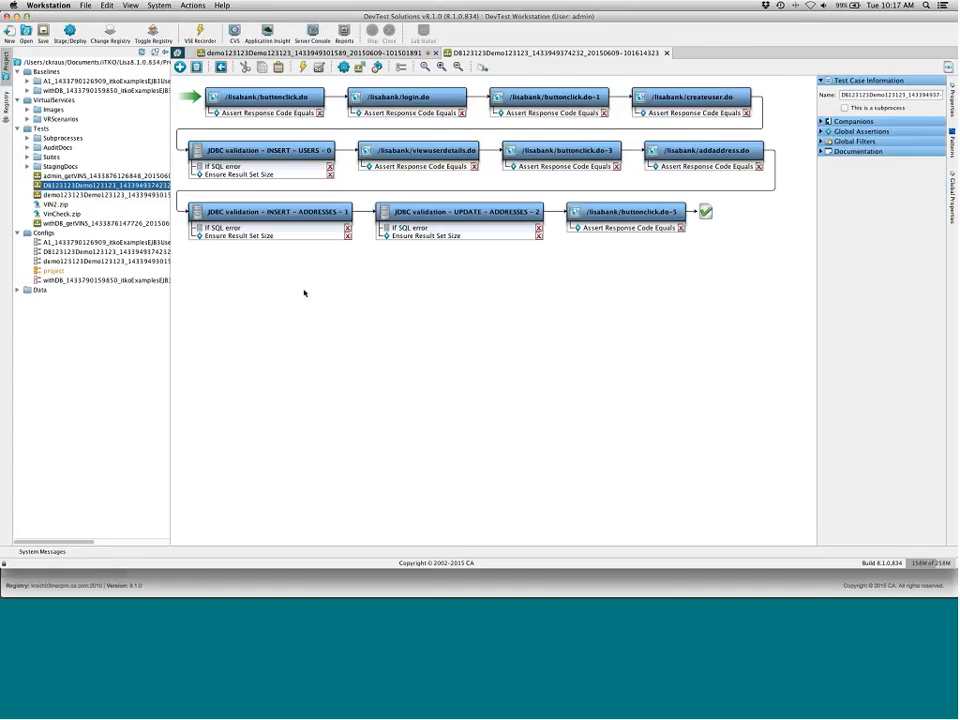
click(710, 97)
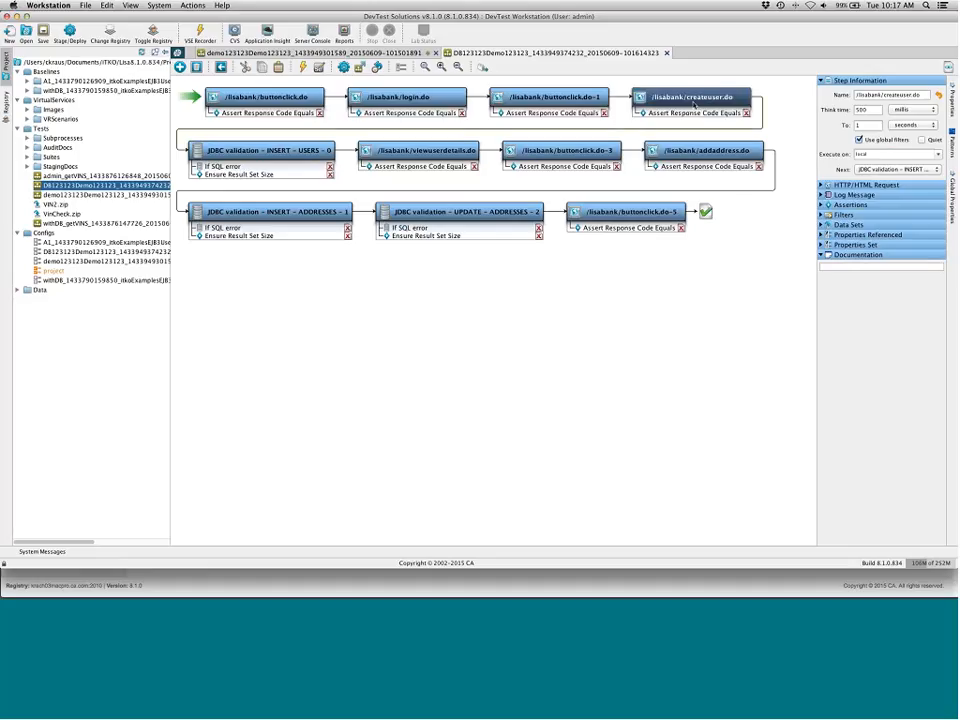
click(262, 150)
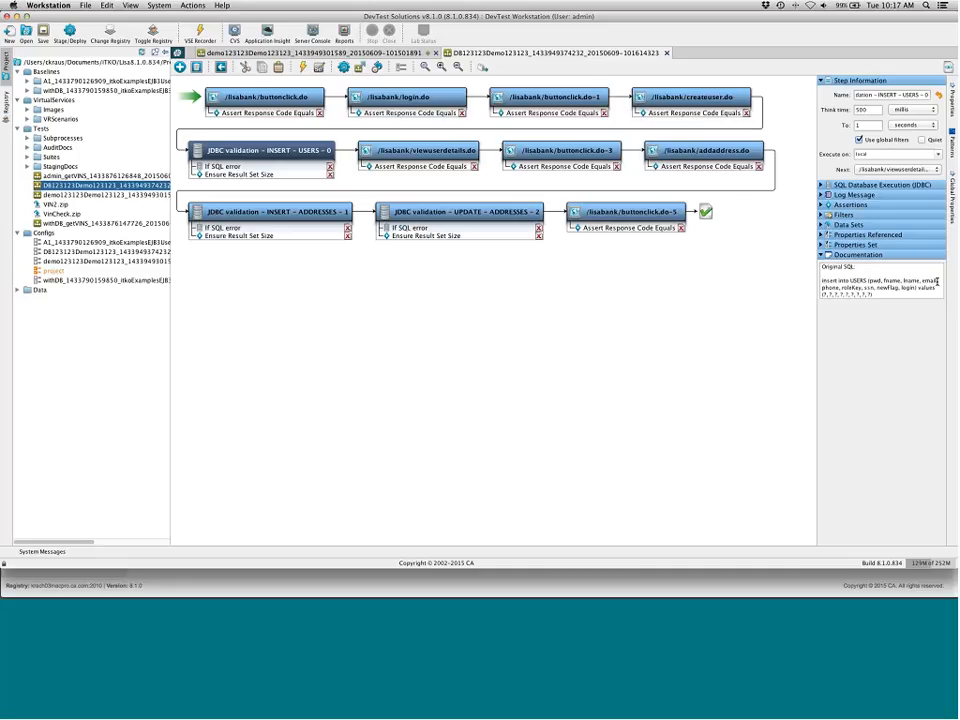
drag(883, 294, 817, 283)
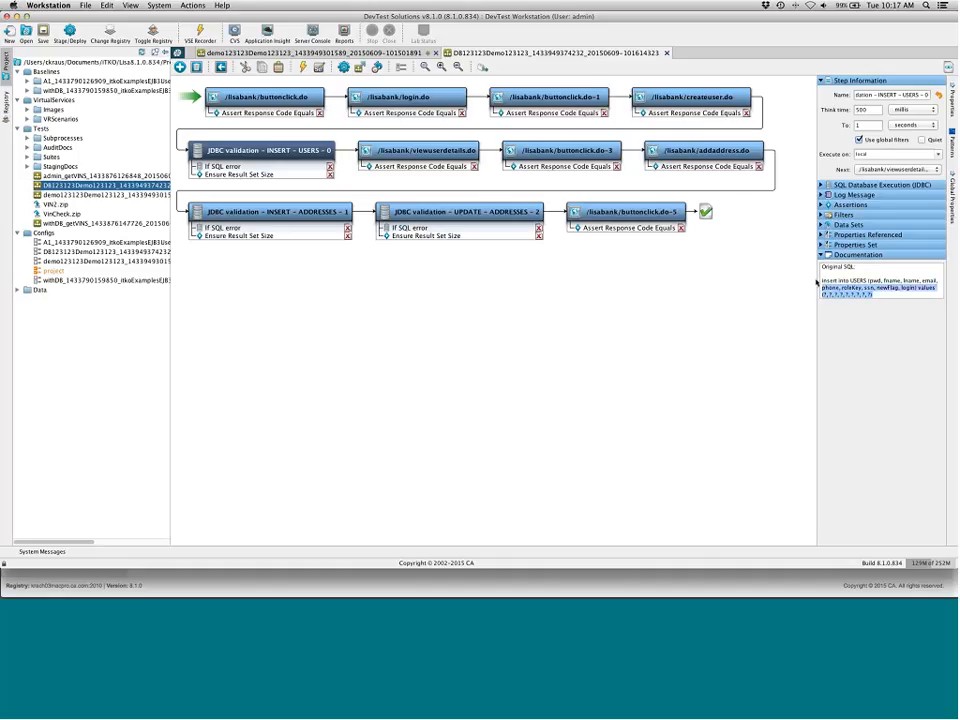
triple_click(878, 288)
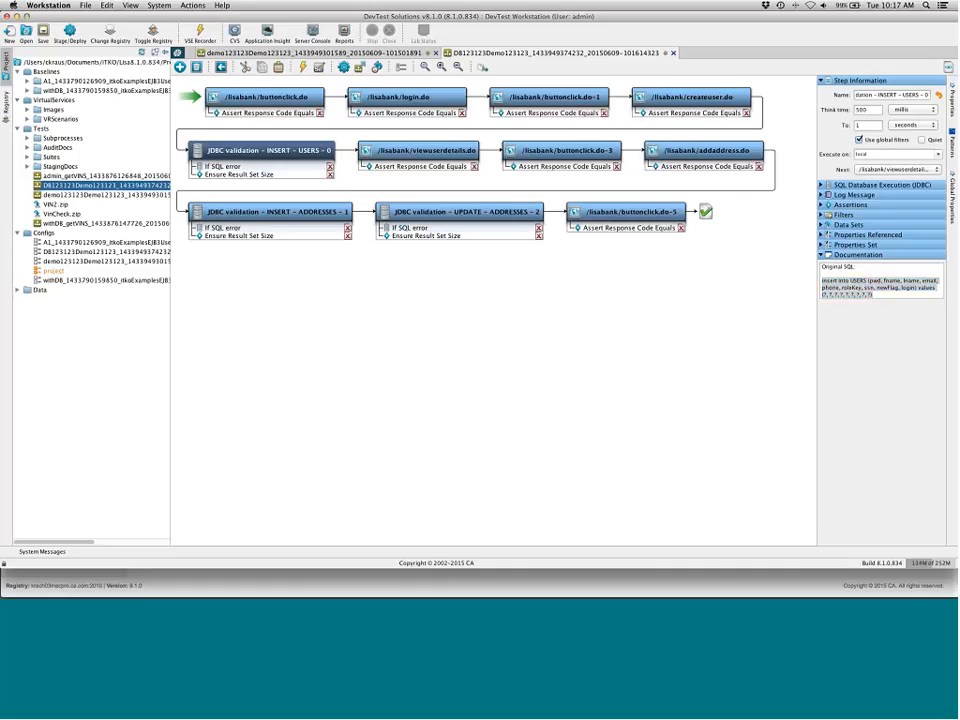
Examine the INSERT – USERS JDBC step's SQL statement in its editor and its Ensure Result Set Size assertion
double_click(316, 163)
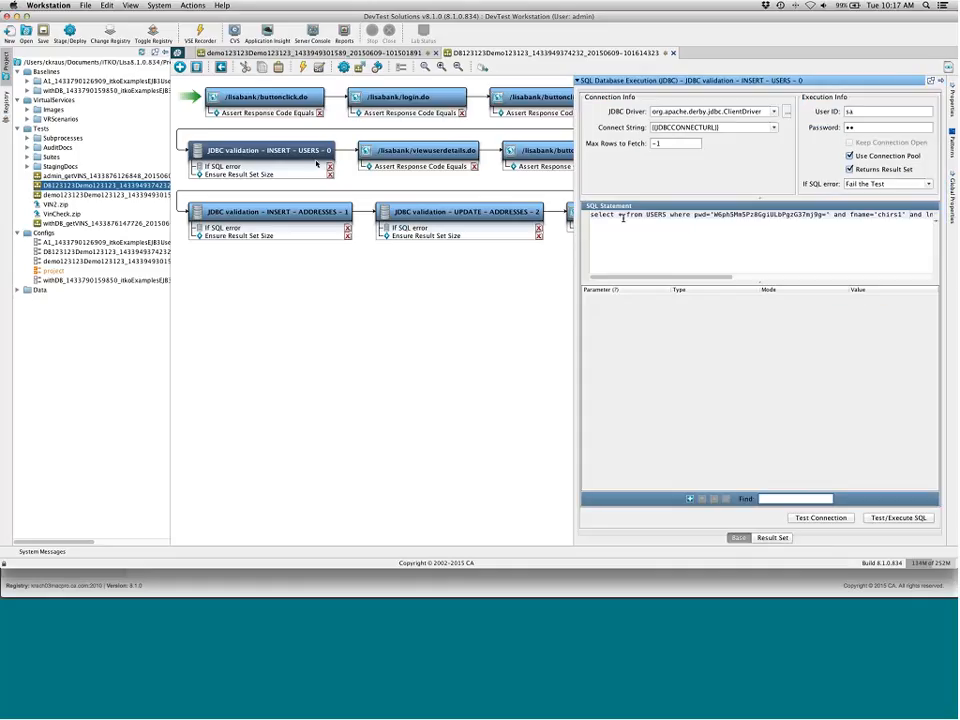
mouse_move(665, 277)
mouse_down()
mouse_move(956, 273)
mouse_move(678, 275)
mouse_up()
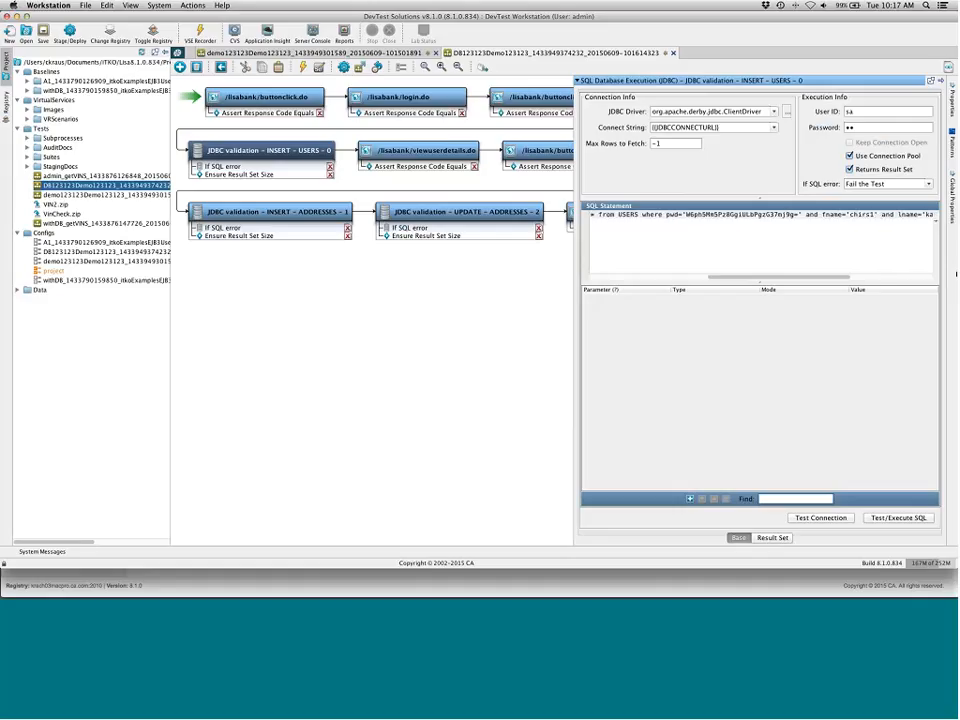
click(576, 84)
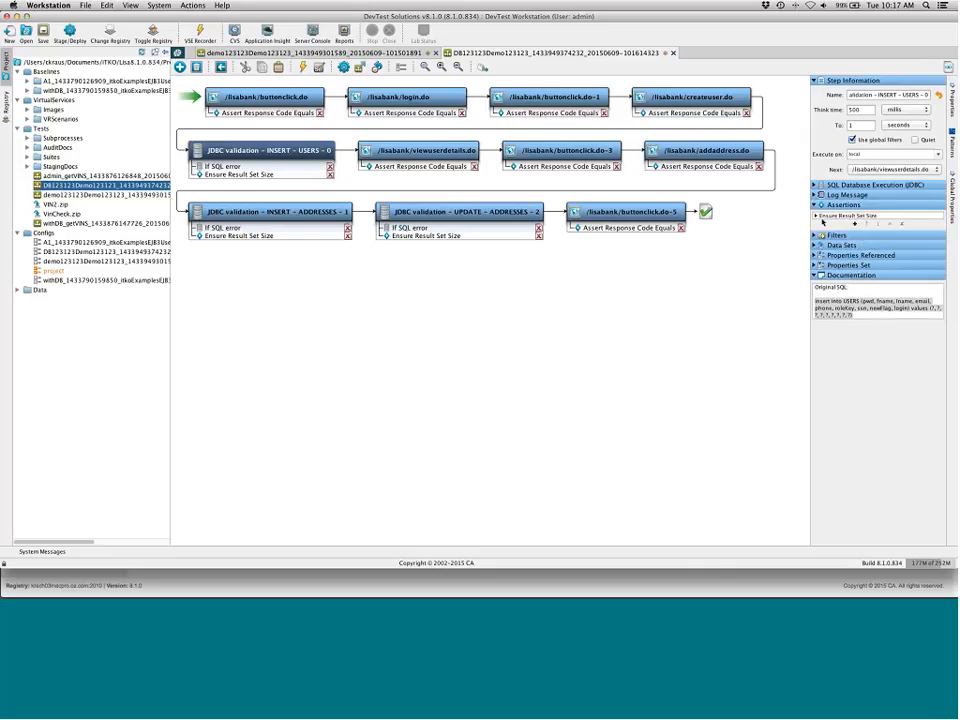
click(815, 205)
click(818, 216)
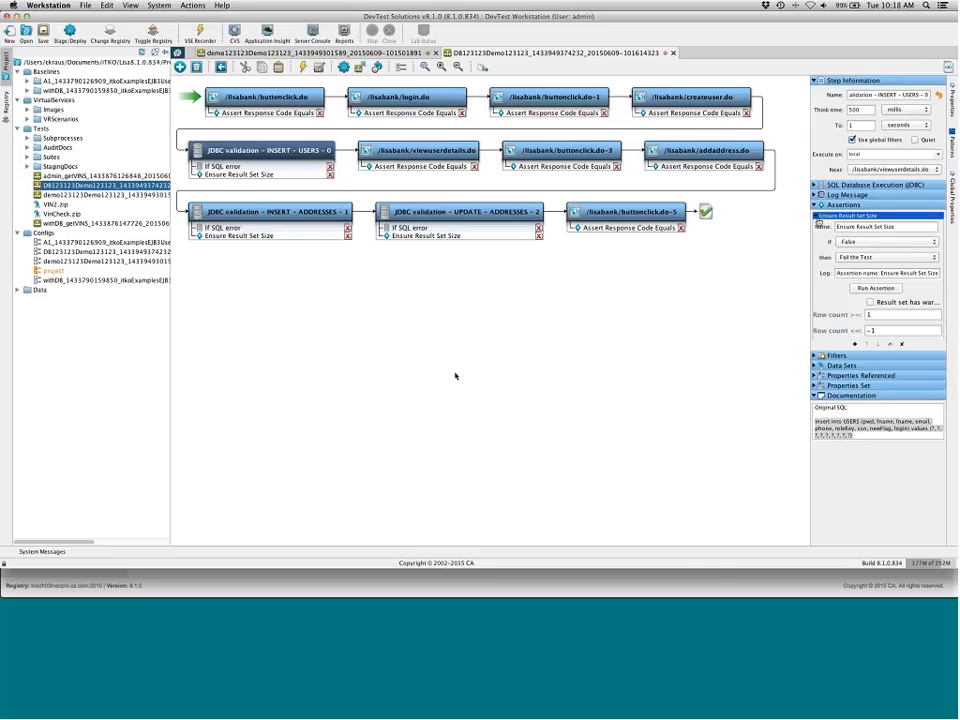
Examine the JDBC validation – INSERT – ADDRESSES step and its SQL select statement in the step editor
click(708, 152)
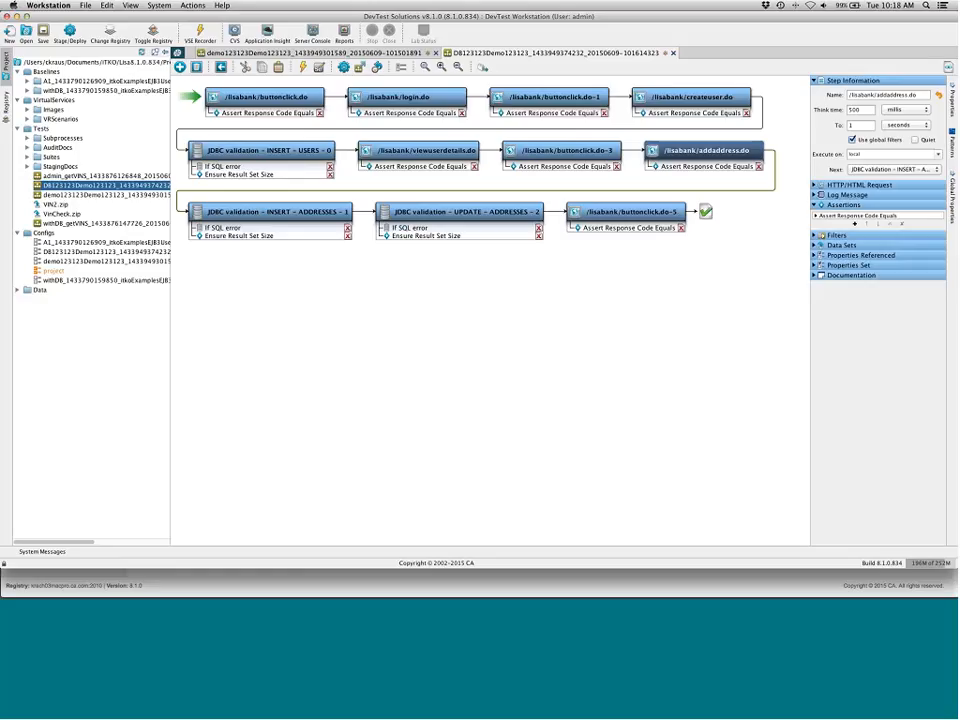
click(270, 212)
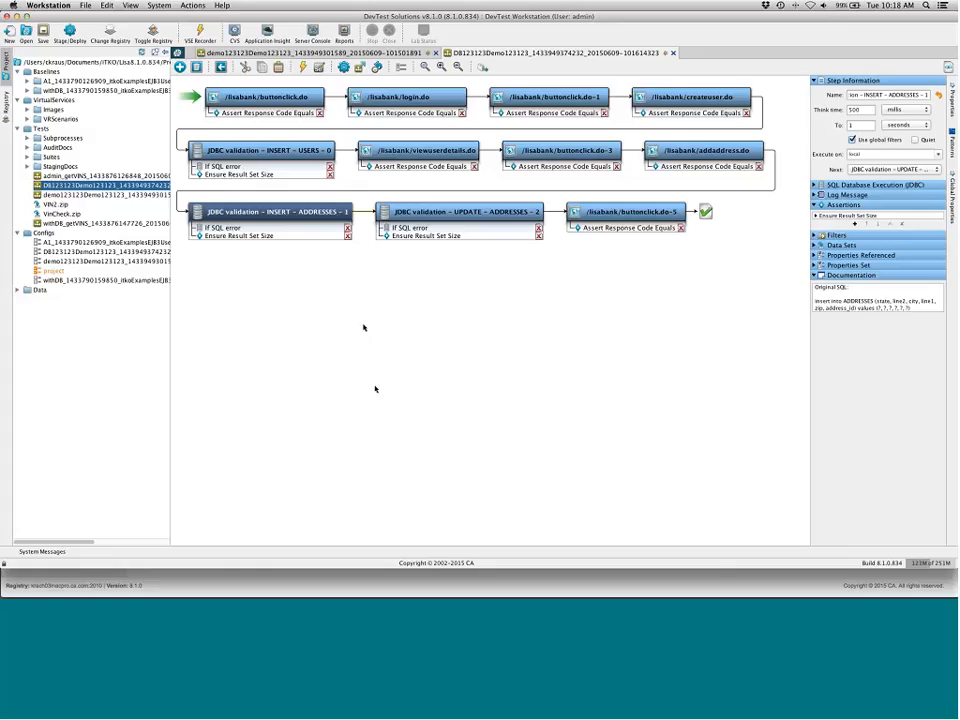
click(364, 327)
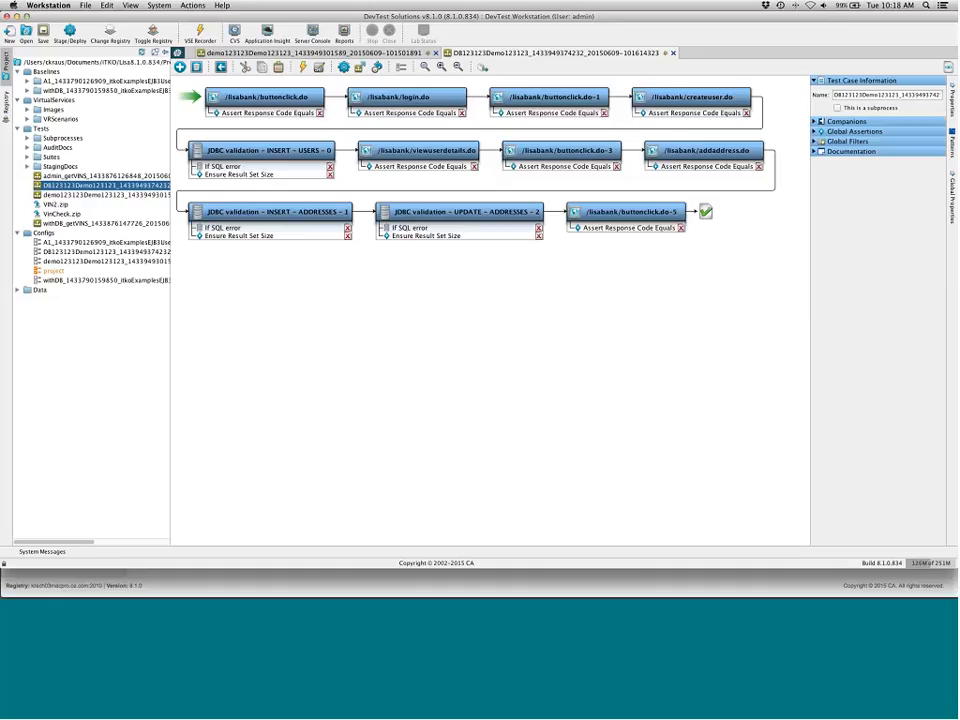
double_click(277, 212)
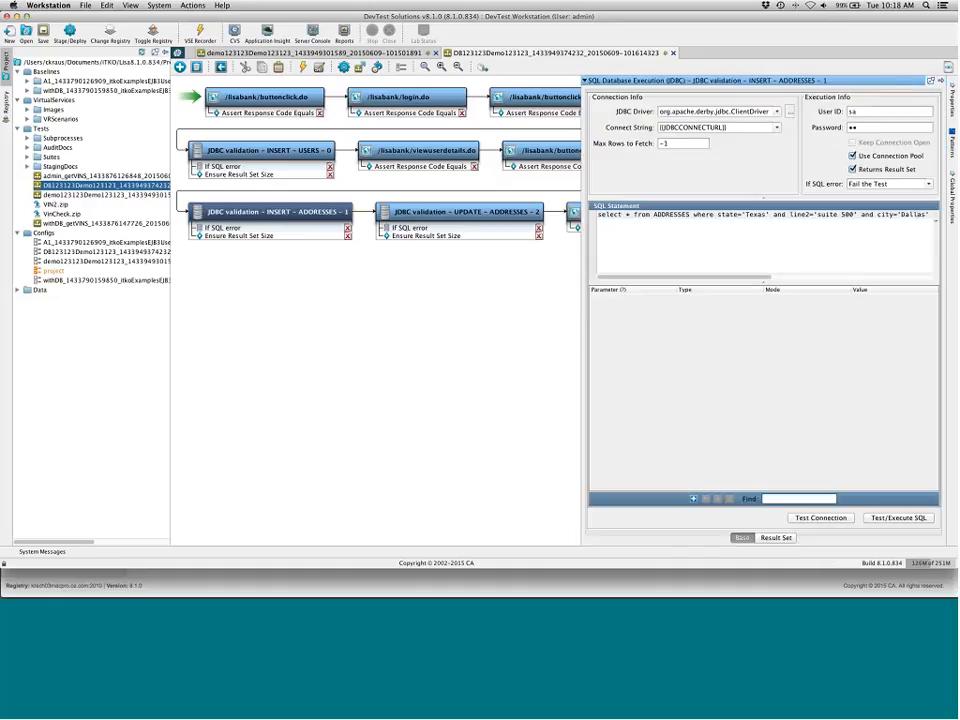
drag(705, 278, 919, 231)
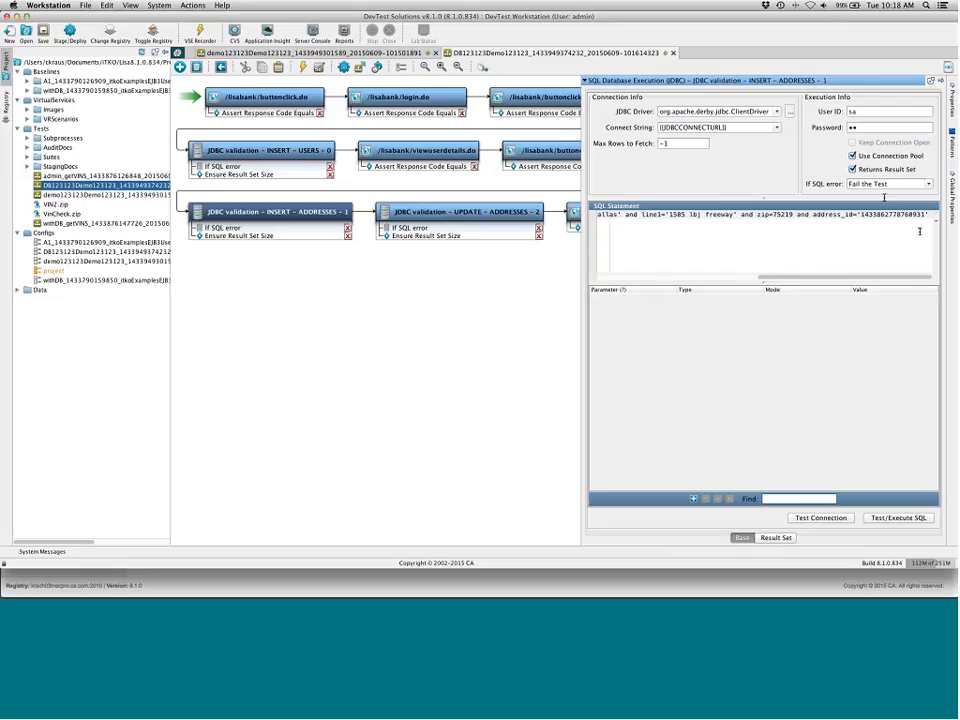
drag(859, 231, 888, 249)
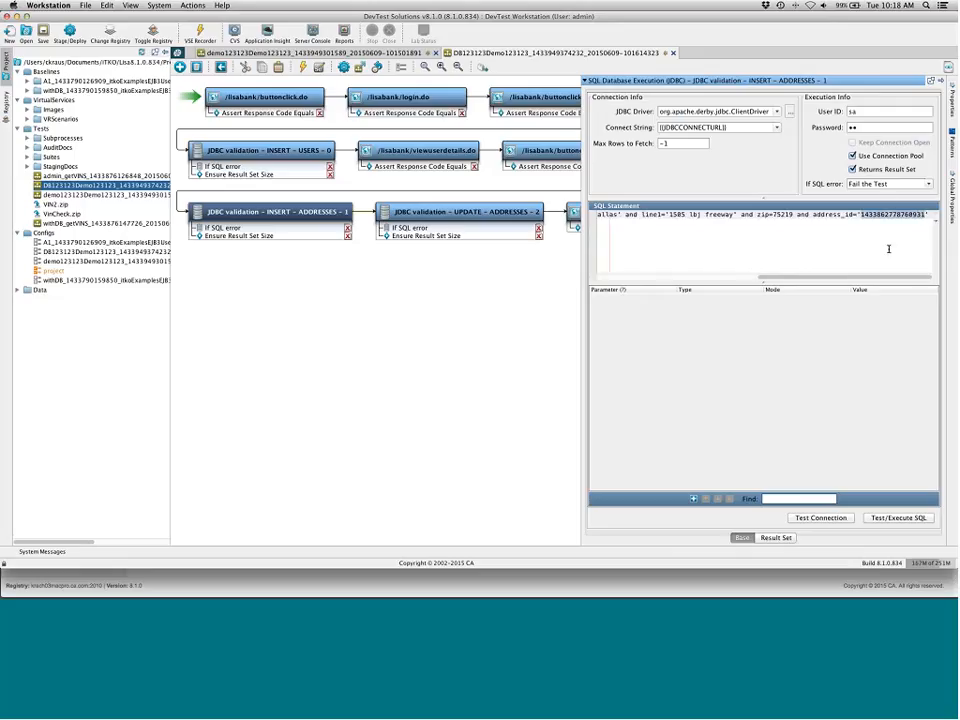
click(584, 81)
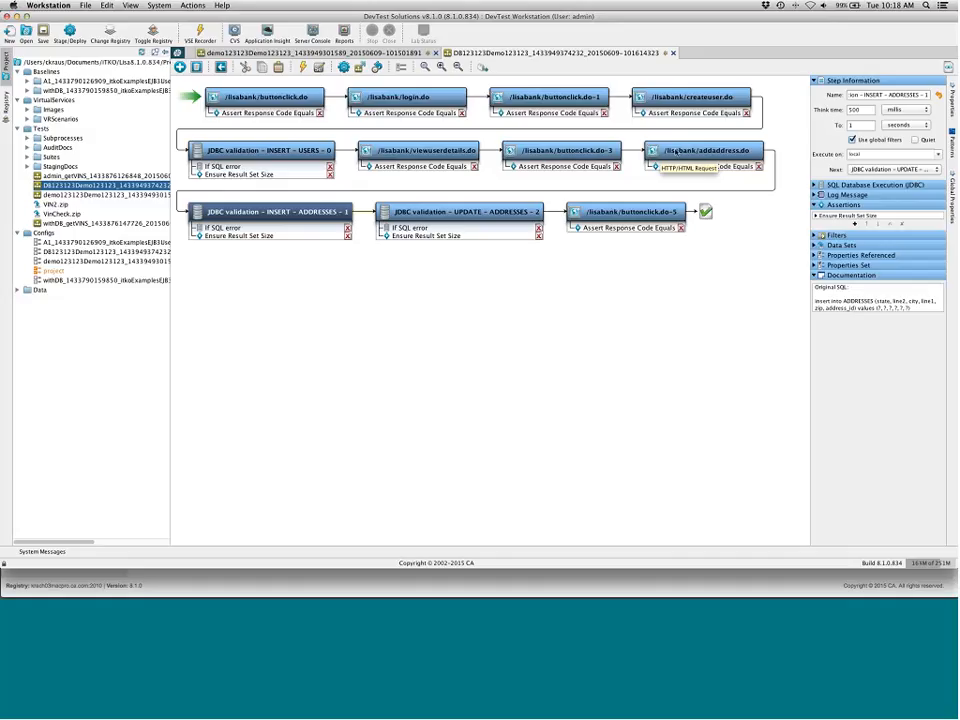
click(676, 150)
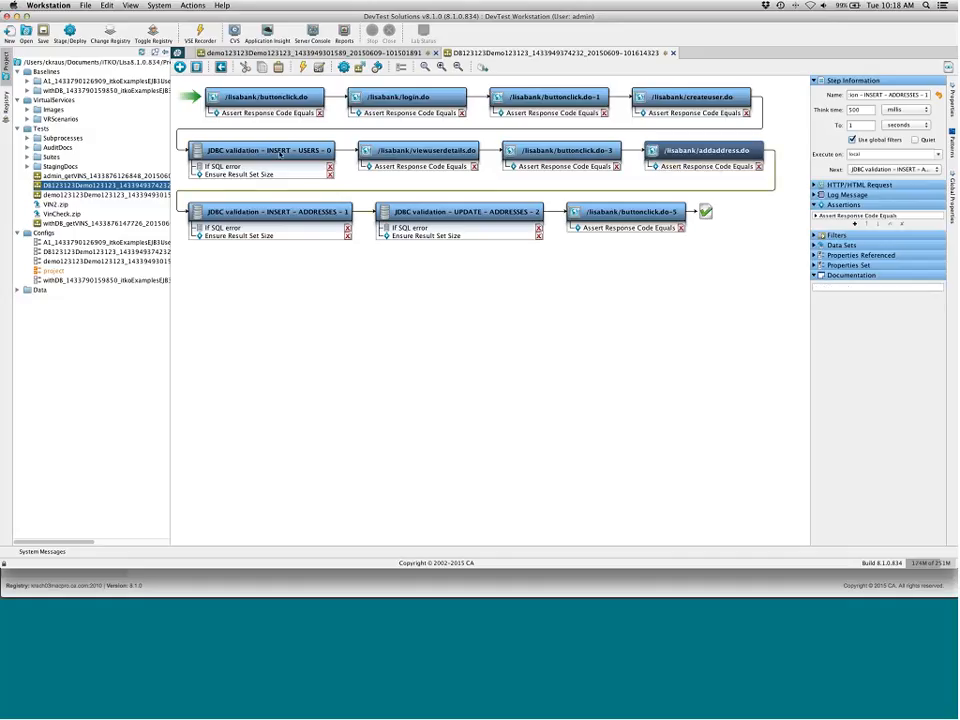
Close both open test cases in the Workstation without saving changes
click(280, 153)
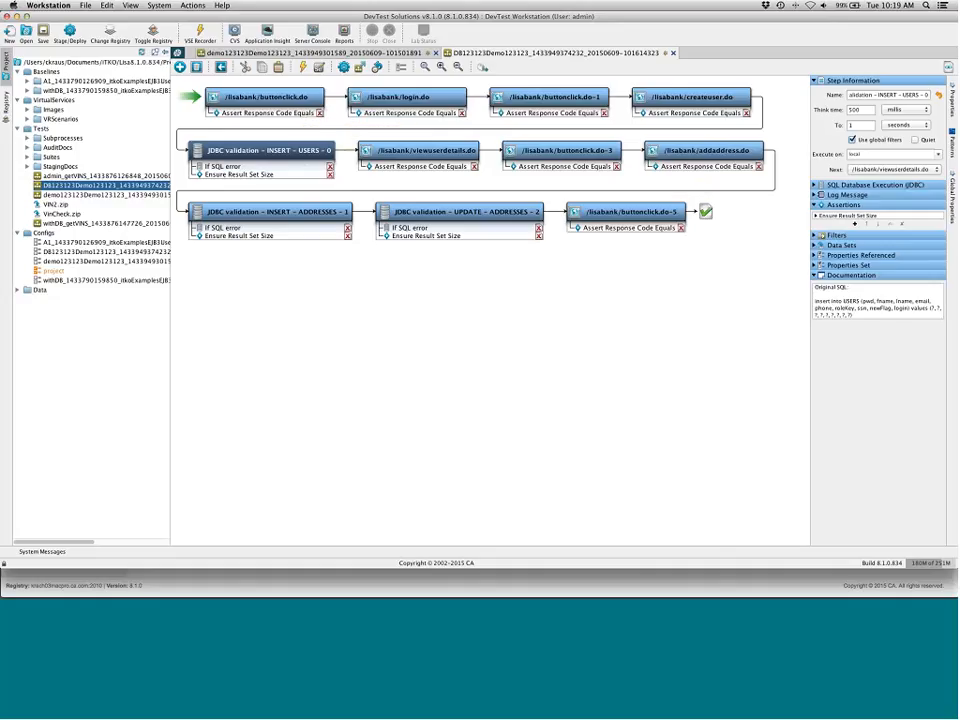
click(673, 52)
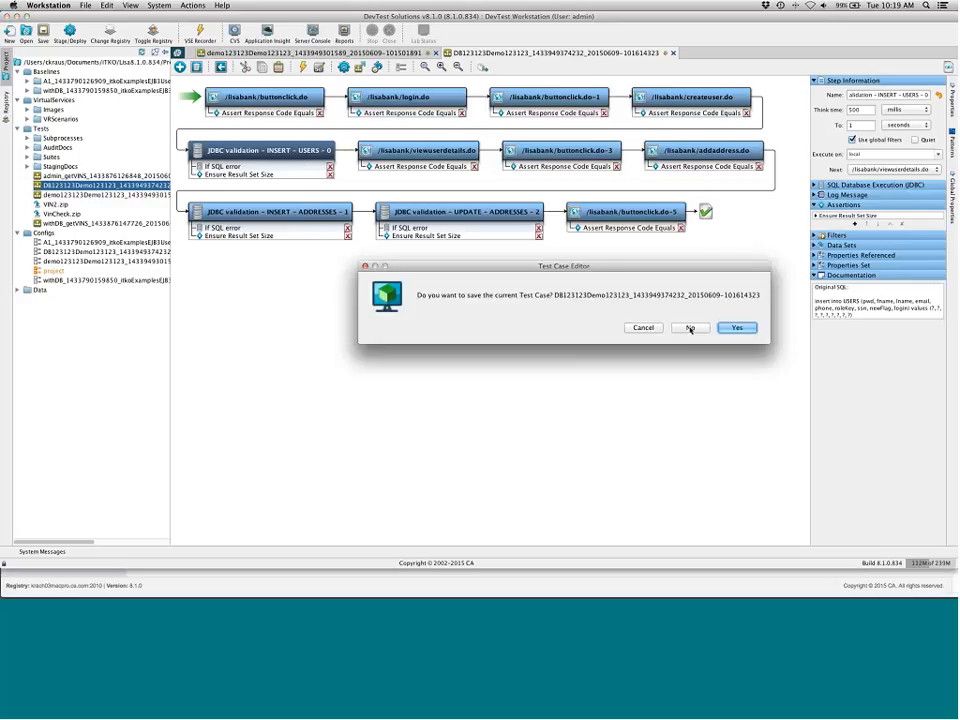
click(690, 329)
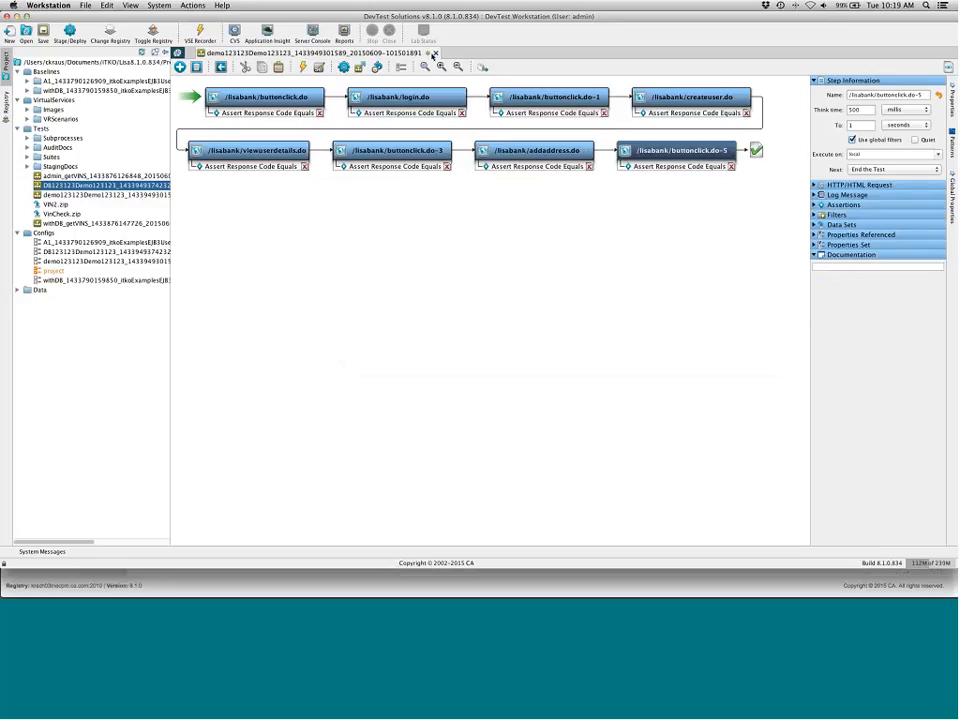
click(434, 53)
click(692, 326)
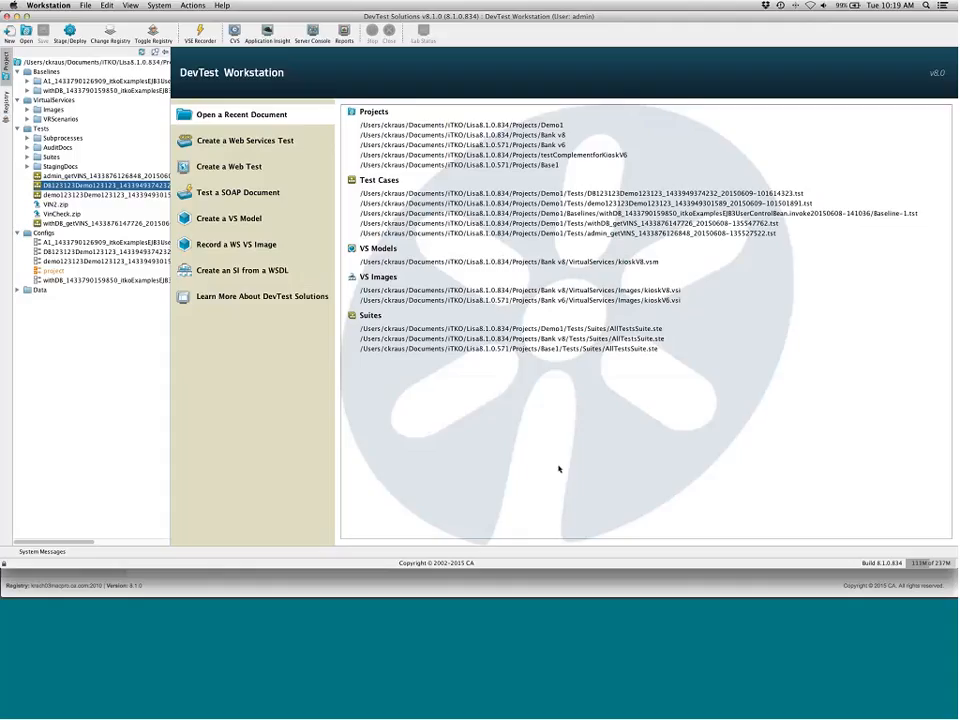
Switch to the DevTest Portal in the browser, close the Document Transactions view and merge similar transactions in Analyze Transactions
click(553, 585)
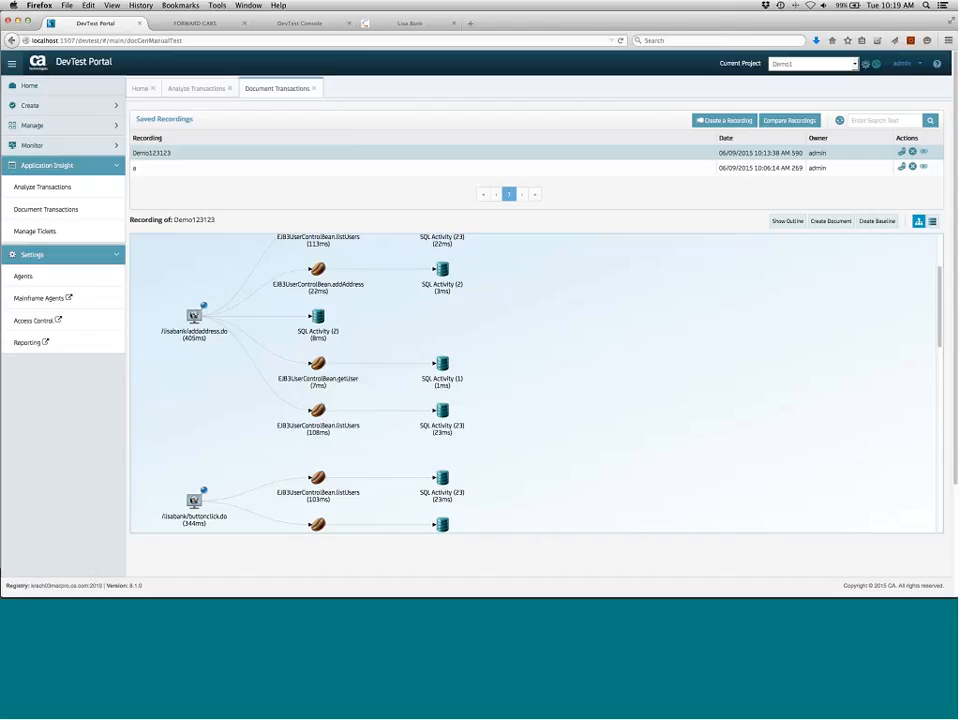
click(315, 90)
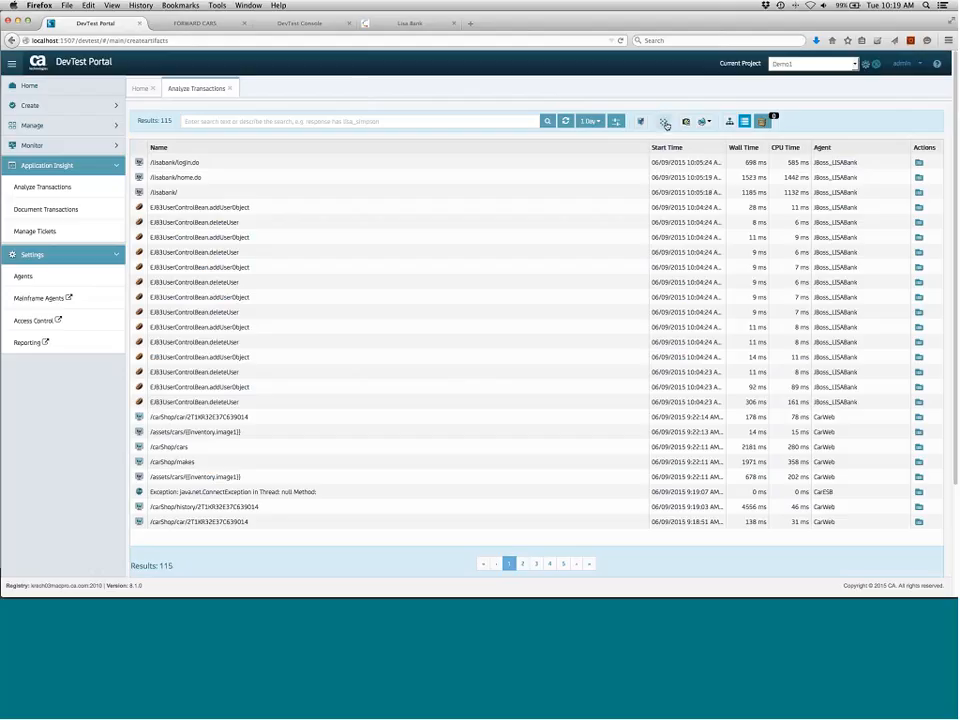
click(665, 123)
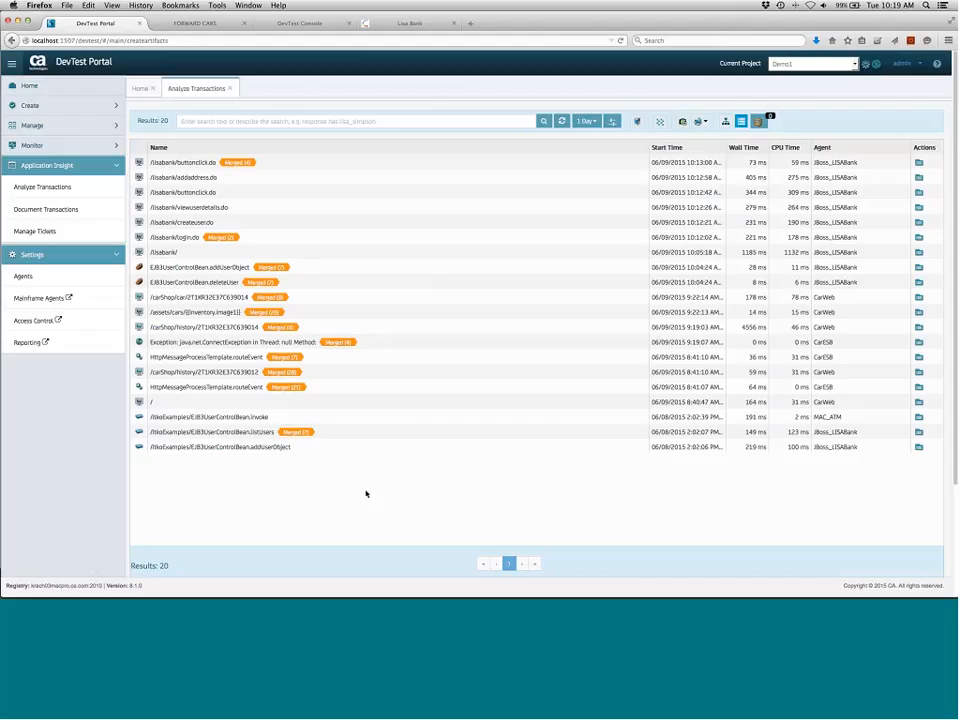
In the Forward Cars site, open the inventory and view the Audi A4-B car details
click(192, 22)
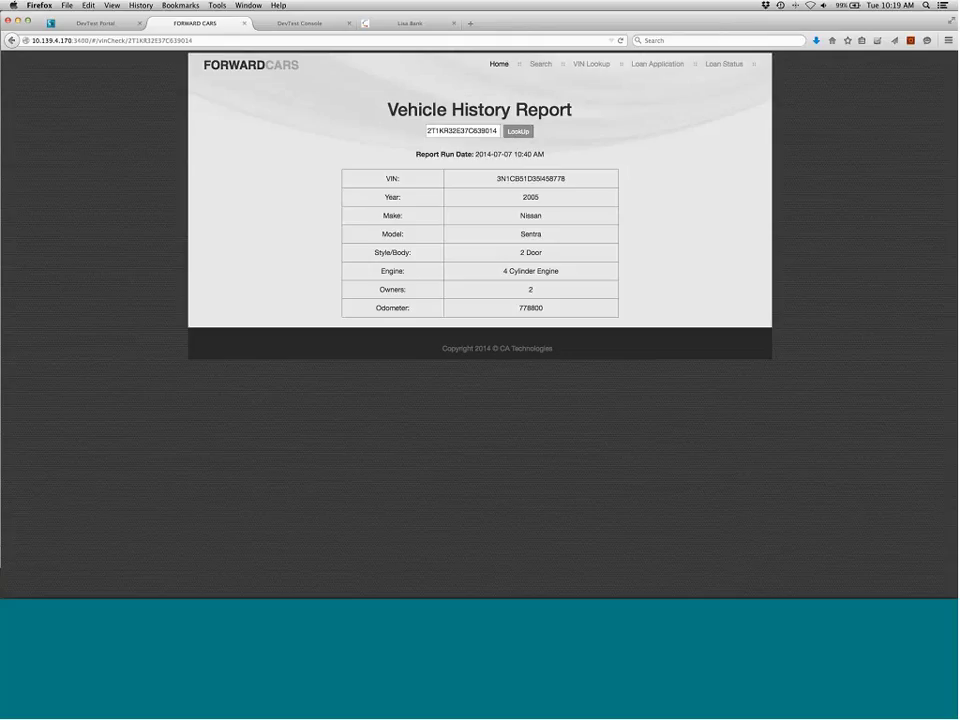
click(499, 64)
click(256, 321)
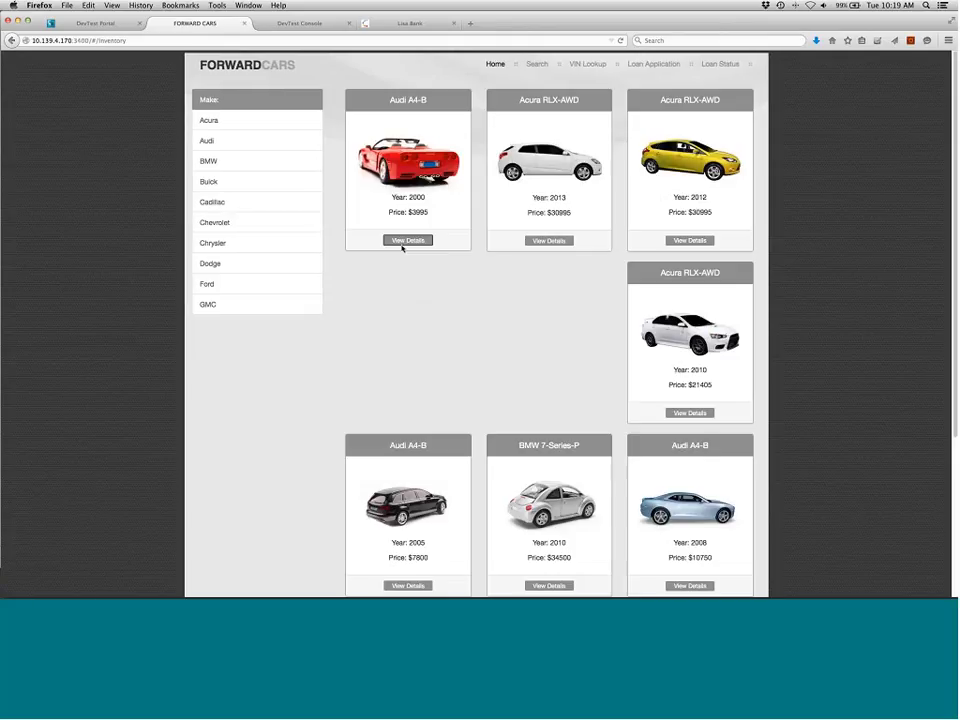
click(405, 242)
click(490, 298)
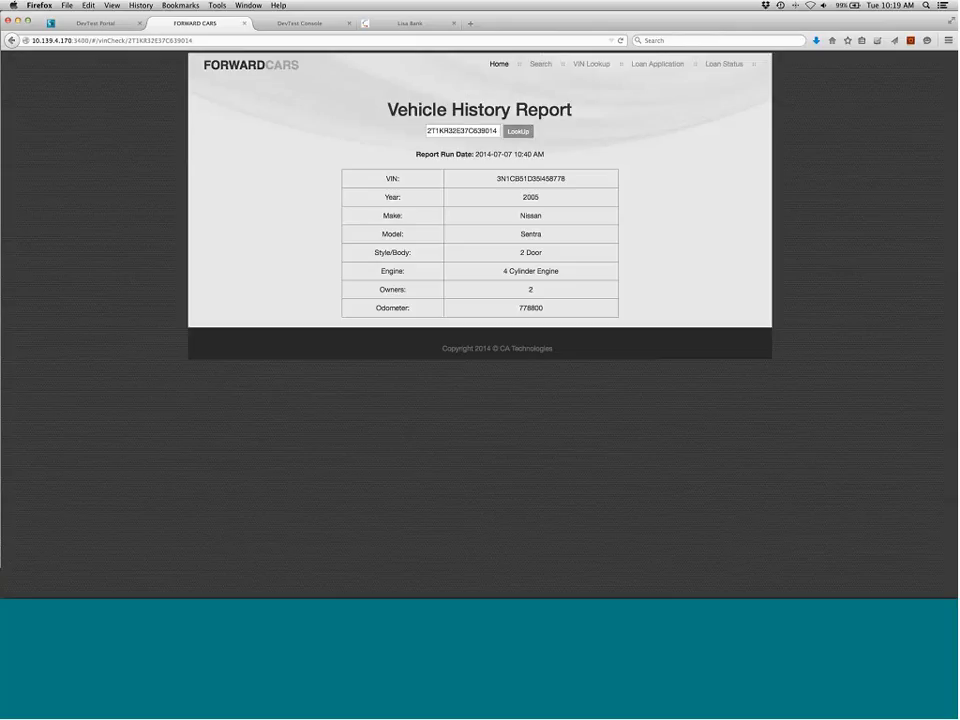
Open the inventory again, view the Acura RLX-AWD details, look up its VIN history report and return home
click(499, 64)
click(274, 319)
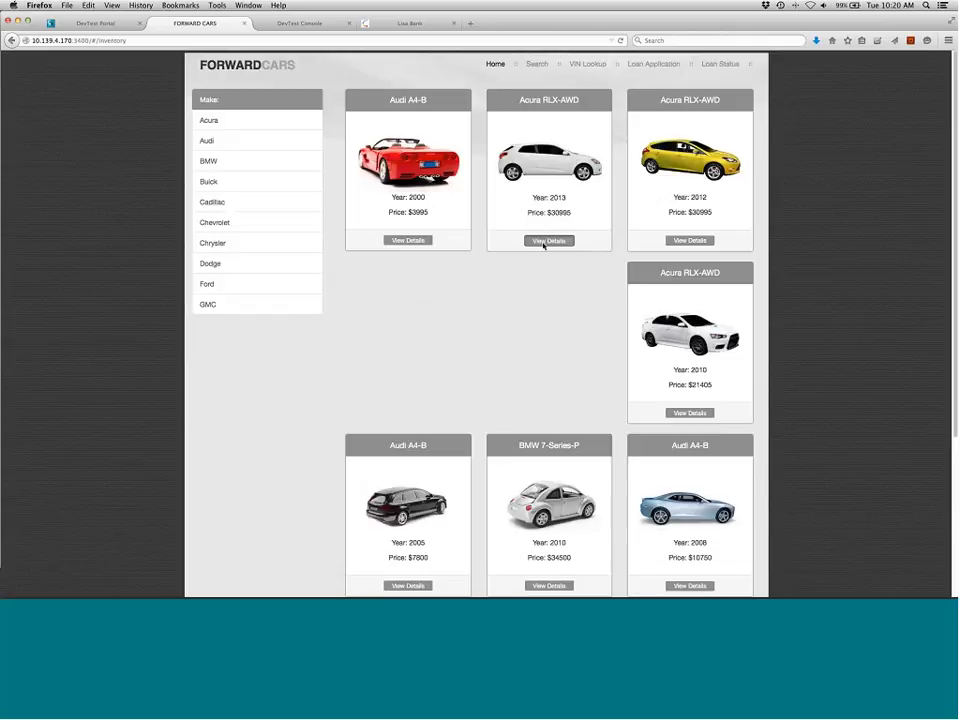
click(550, 240)
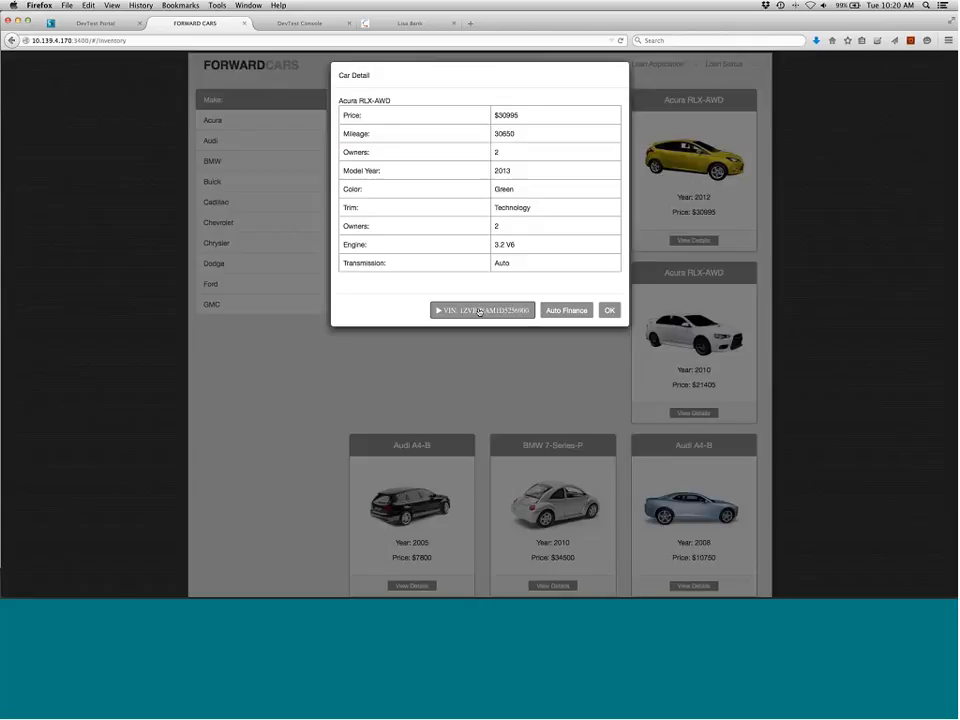
click(479, 311)
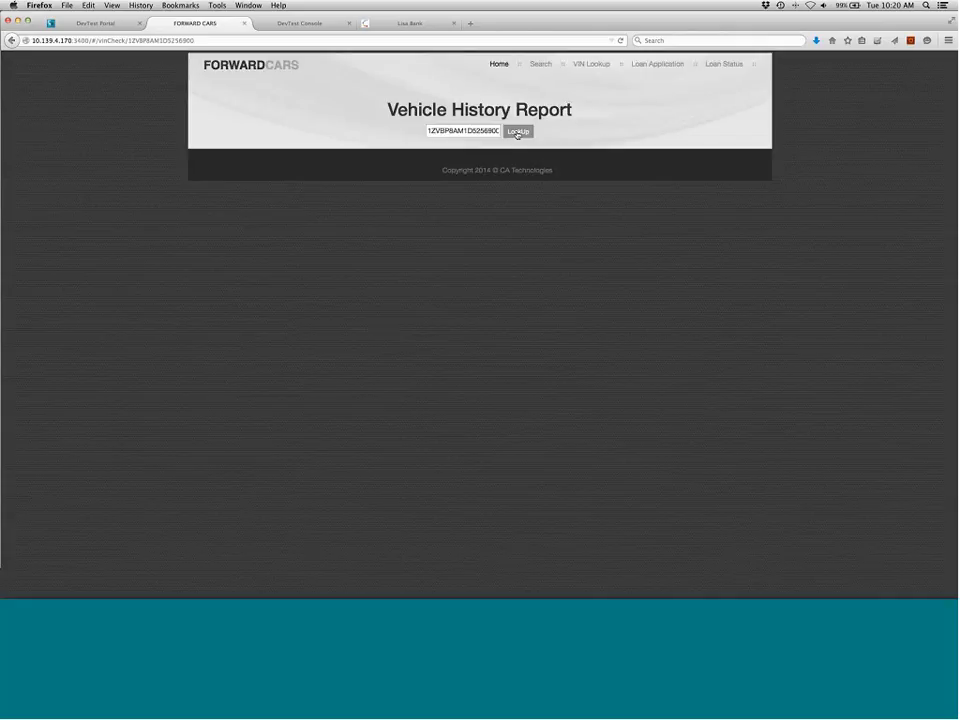
click(517, 132)
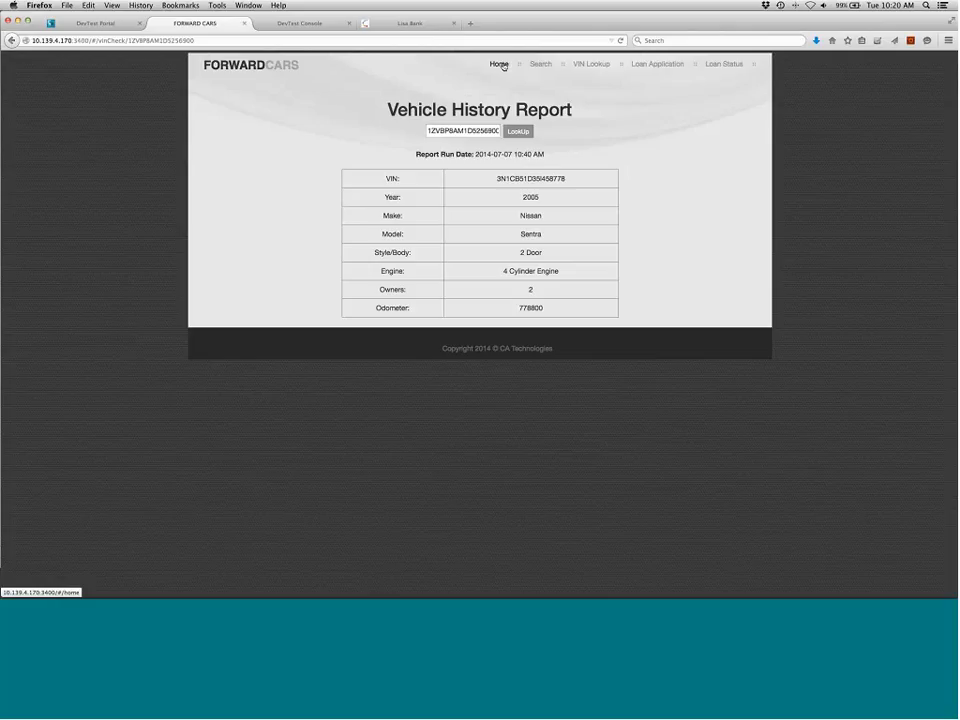
click(503, 66)
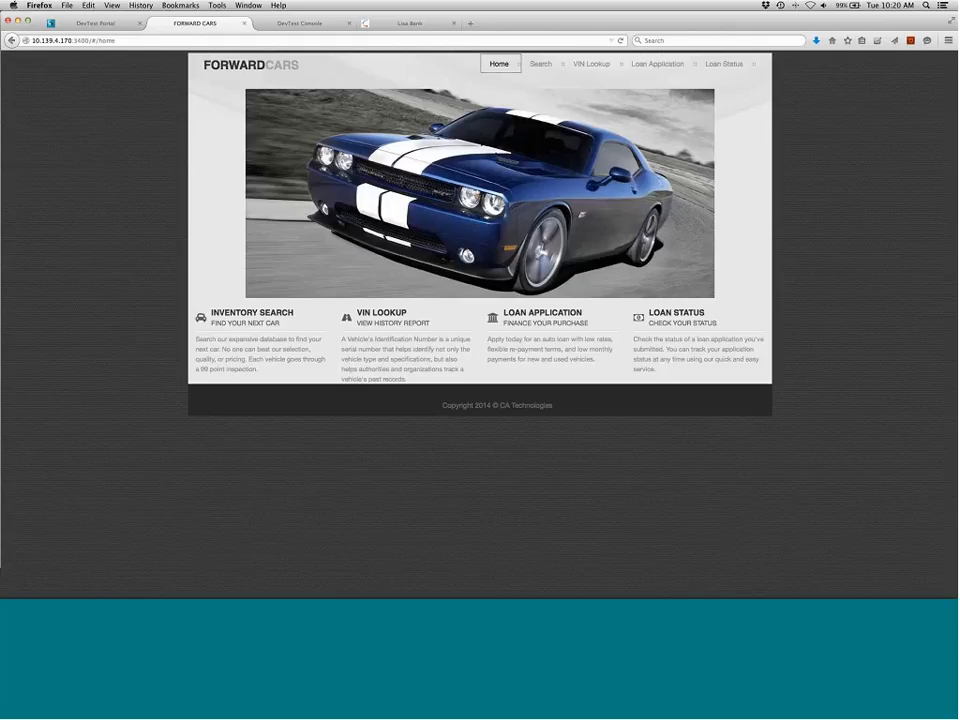
Return to the DevTest Portal and open the /carShop/car/2T1KR32E37C639014 transaction's detail graph, maximized
click(104, 24)
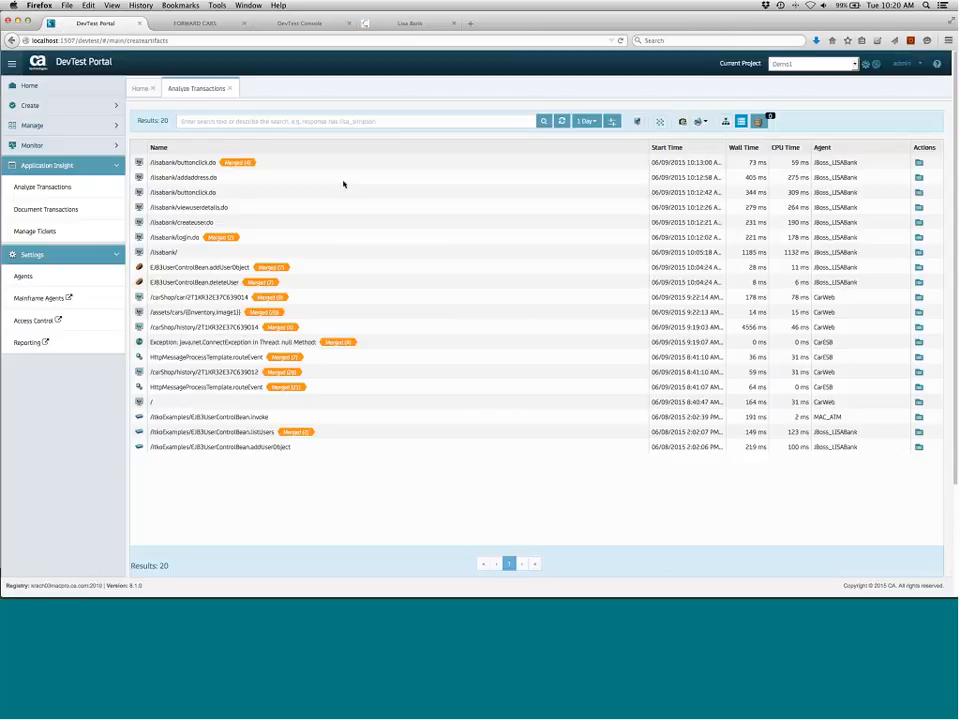
click(246, 327)
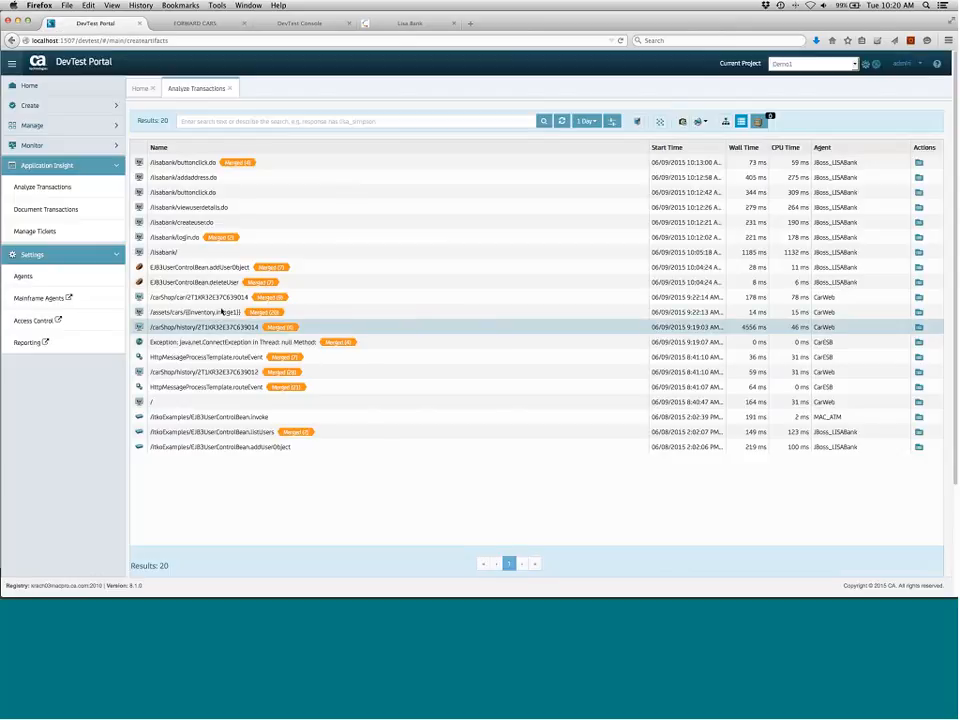
click(398, 297)
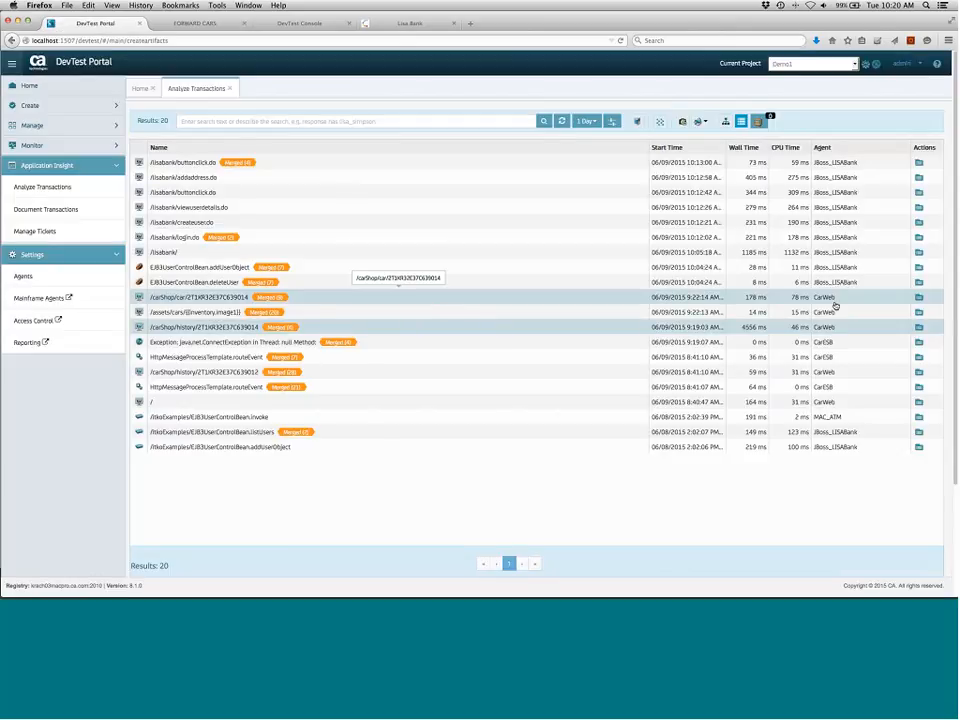
click(919, 299)
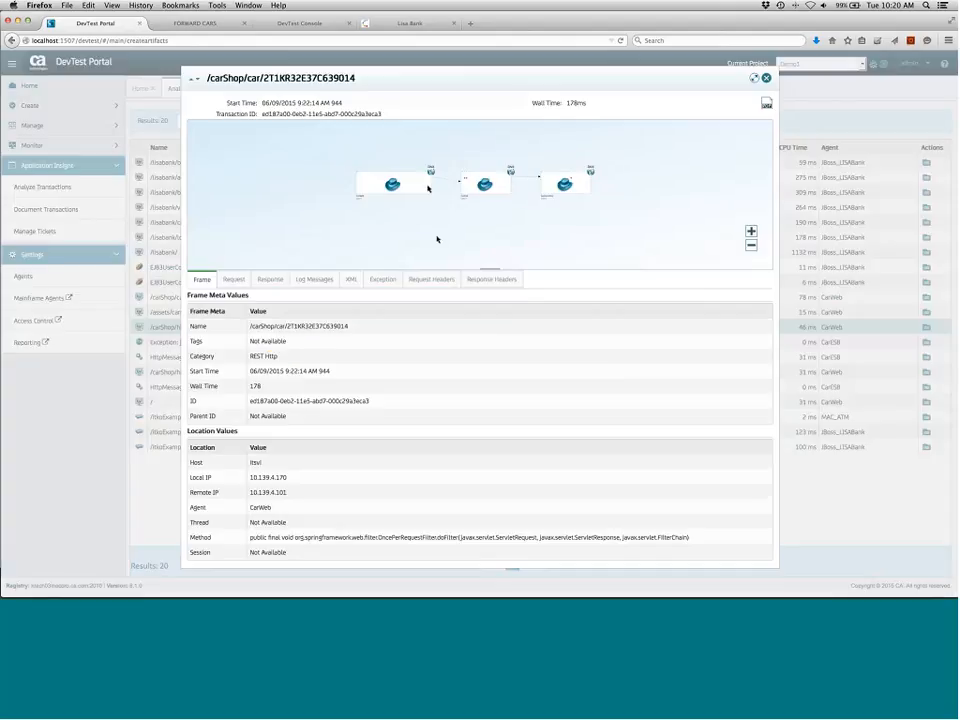
scroll(428, 188, up, 4)
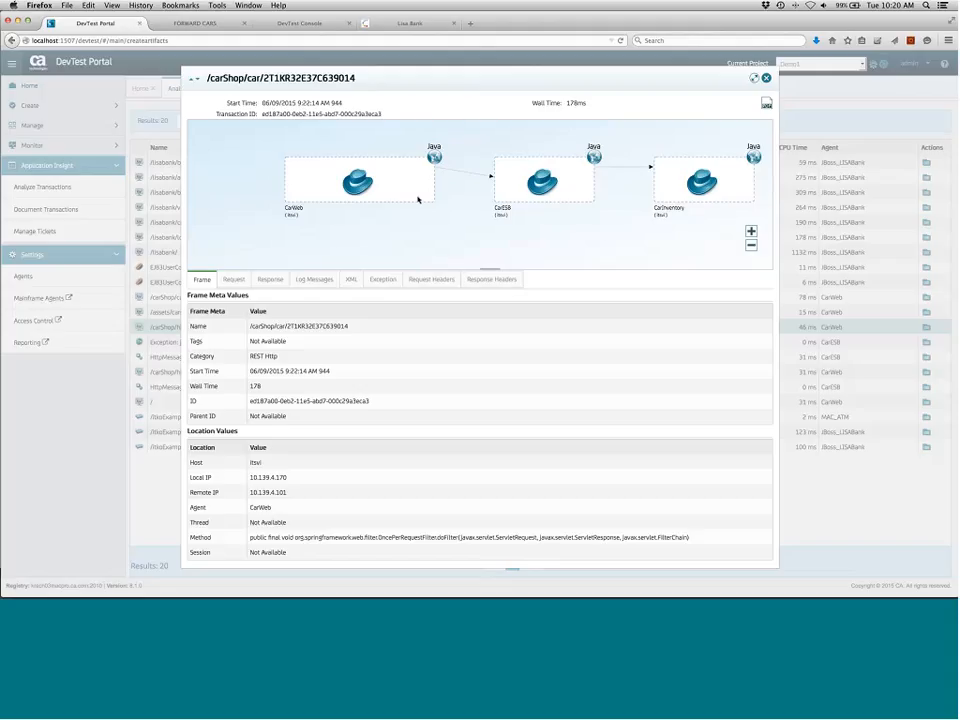
scroll(418, 199, up, 4)
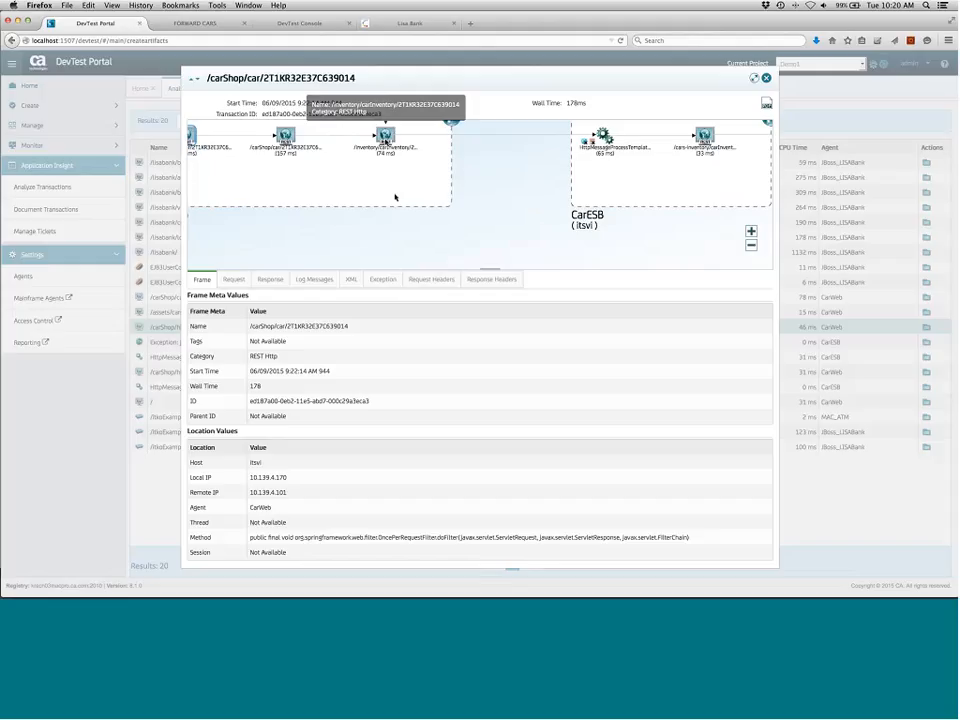
click(754, 78)
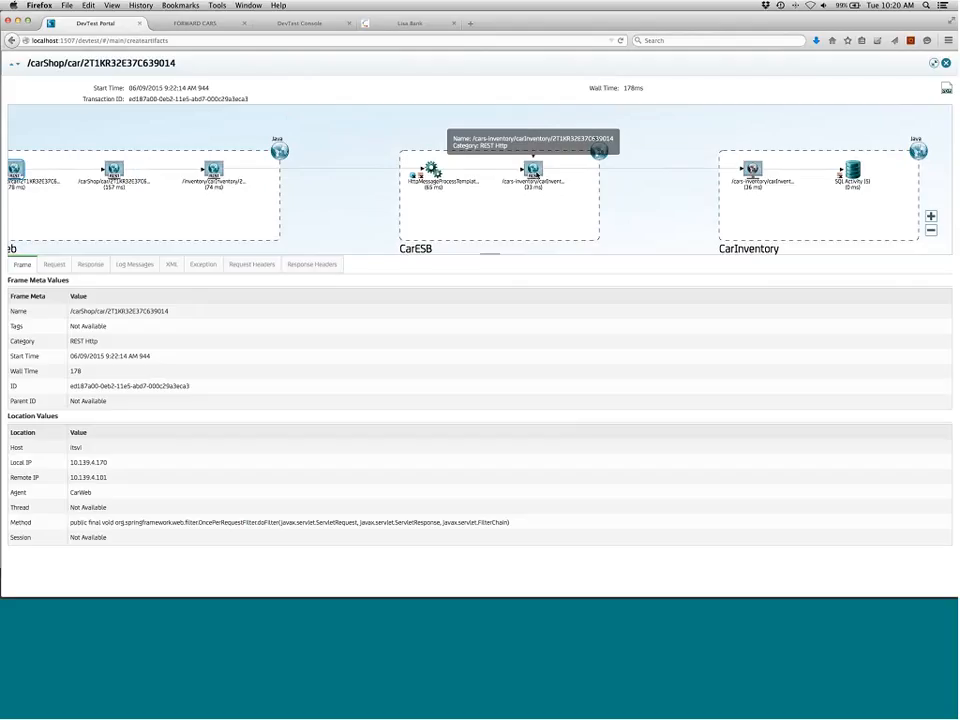
Shelve all occurred transactions for the /cars-inventory/carInventory node in CarESB and close the detail view
right_click(534, 174)
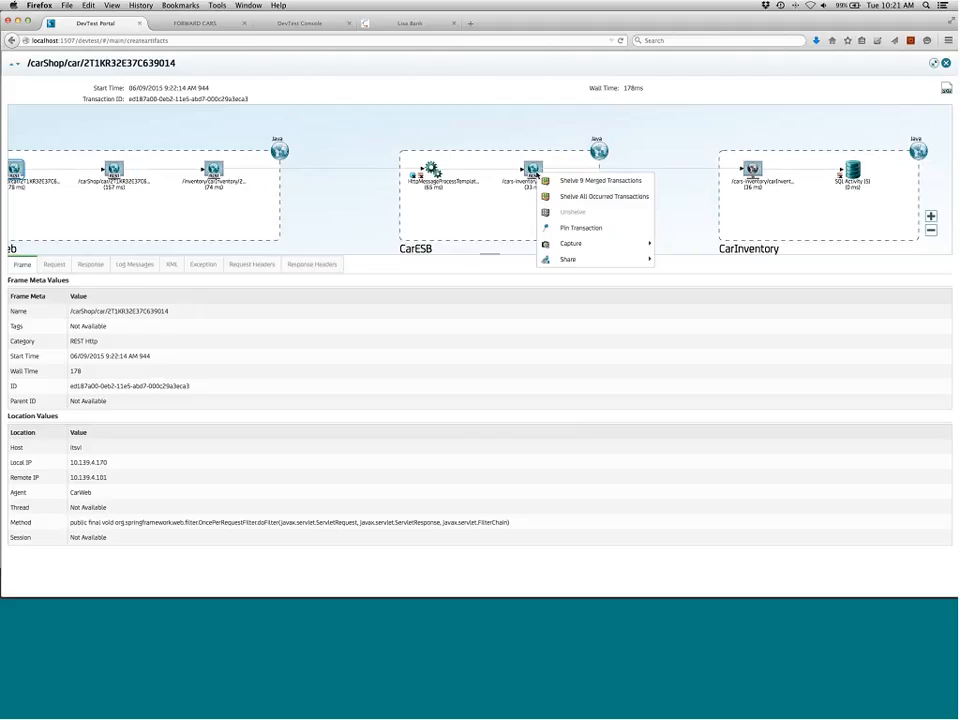
click(583, 196)
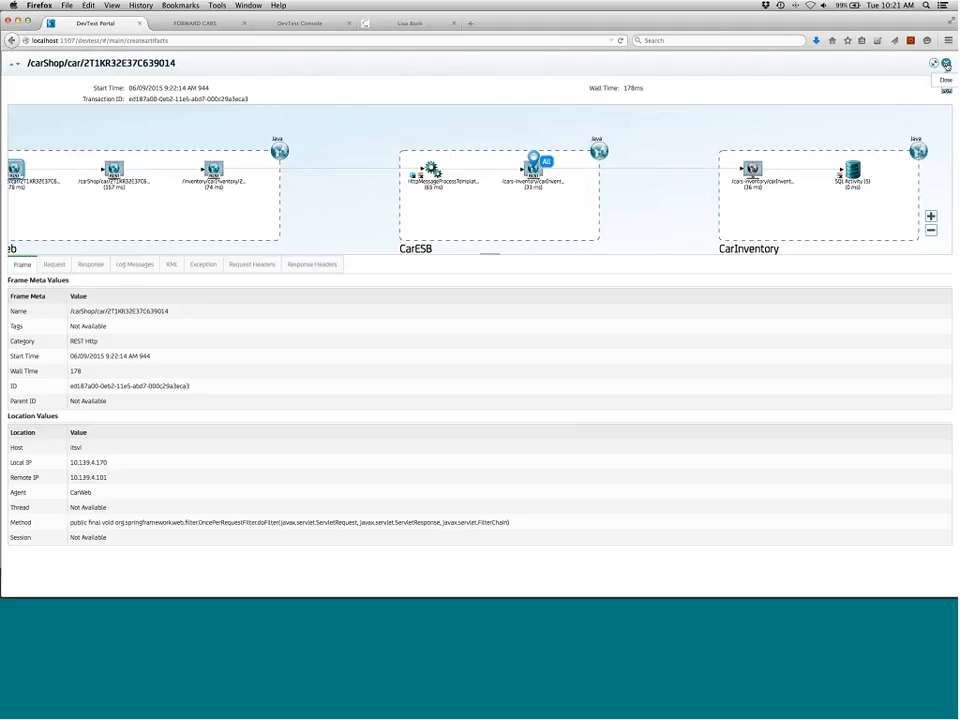
click(946, 63)
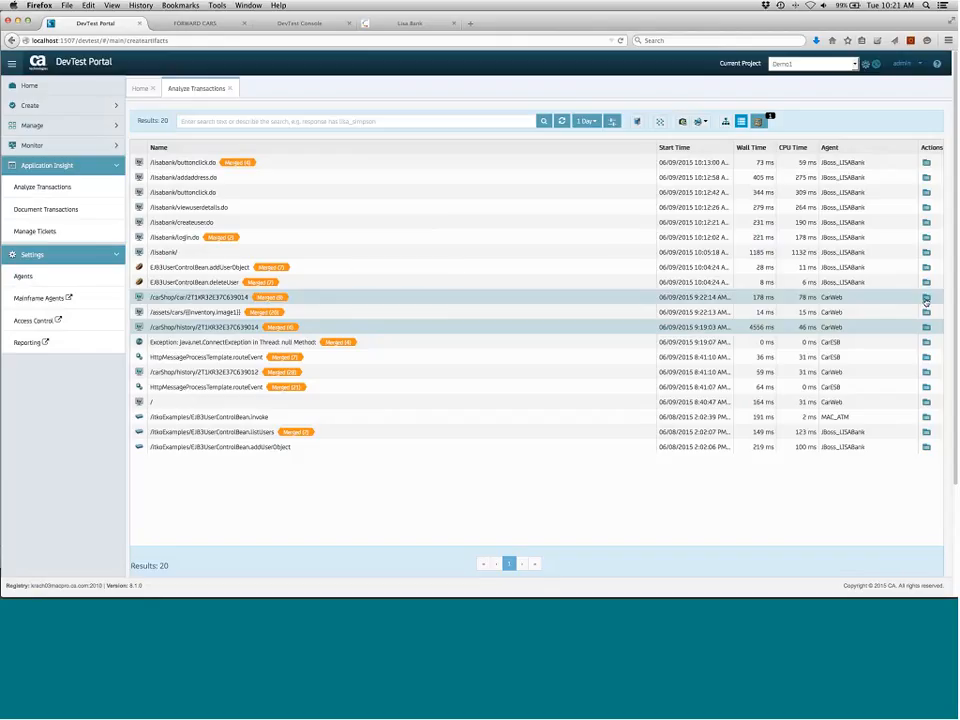
Open and examine the /carShop/history/2T1KR32E37C639014 transaction graph across CarWeb and CarESB
click(929, 332)
click(928, 330)
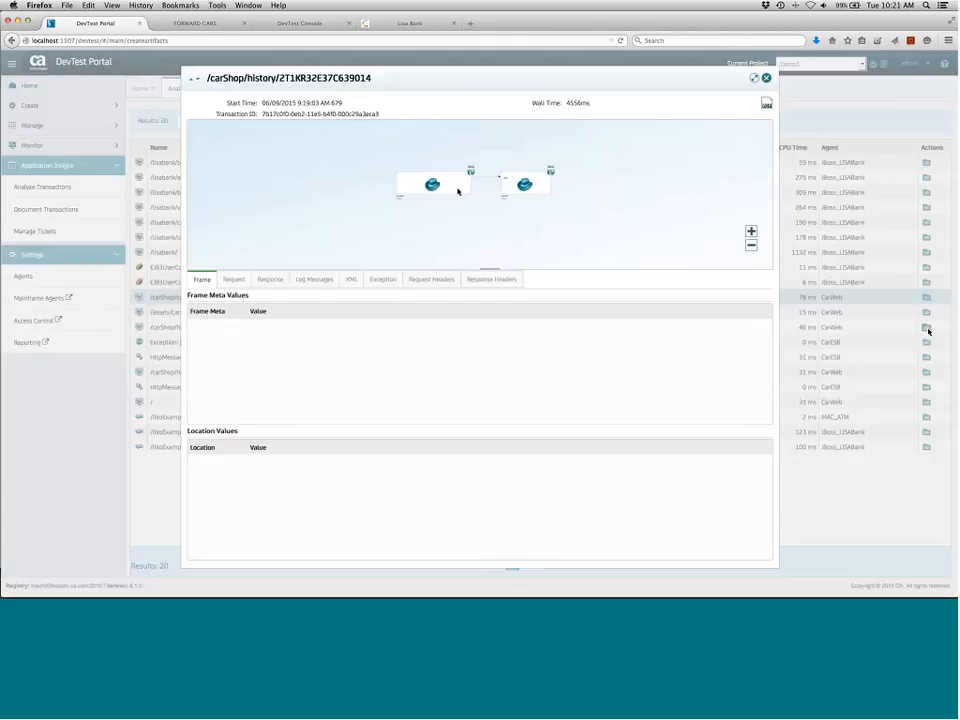
scroll(458, 191, up, 3)
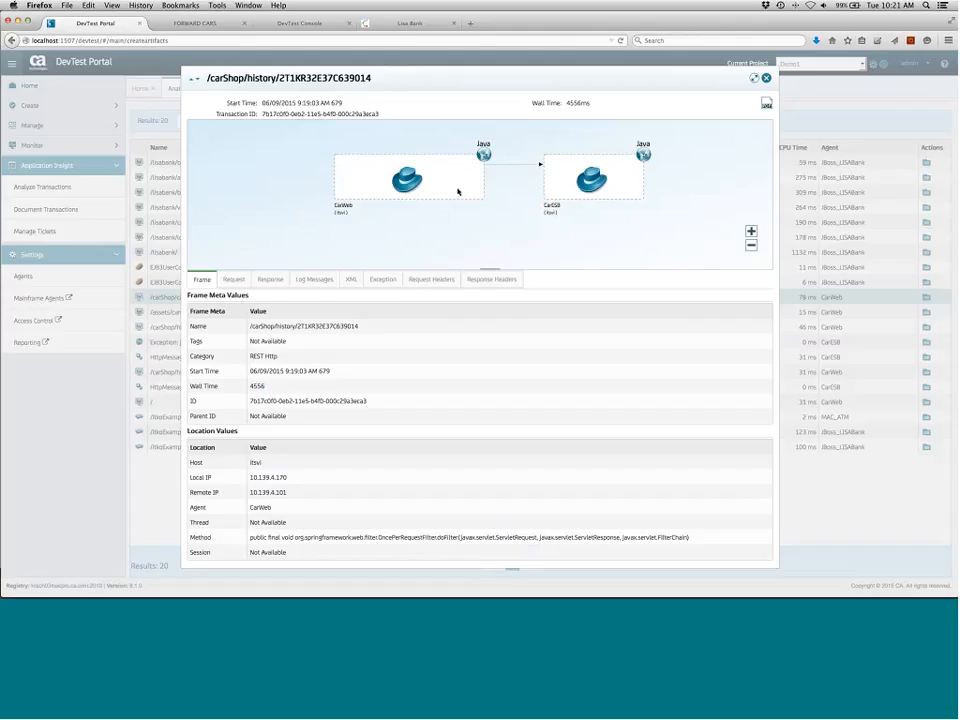
scroll(458, 191, up, 3)
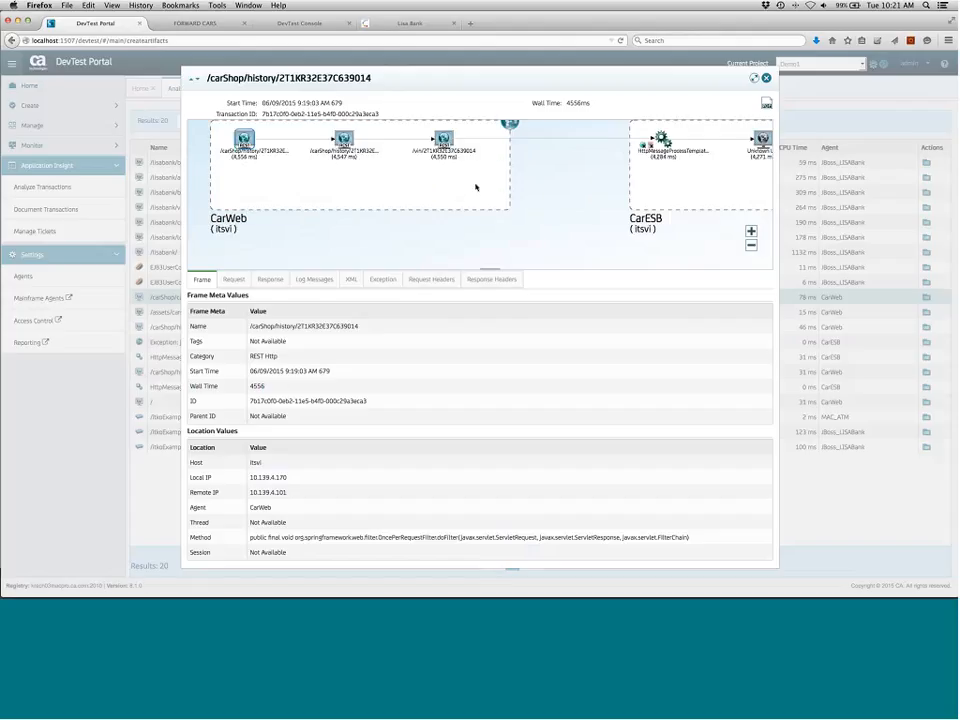
drag(476, 187, 466, 207)
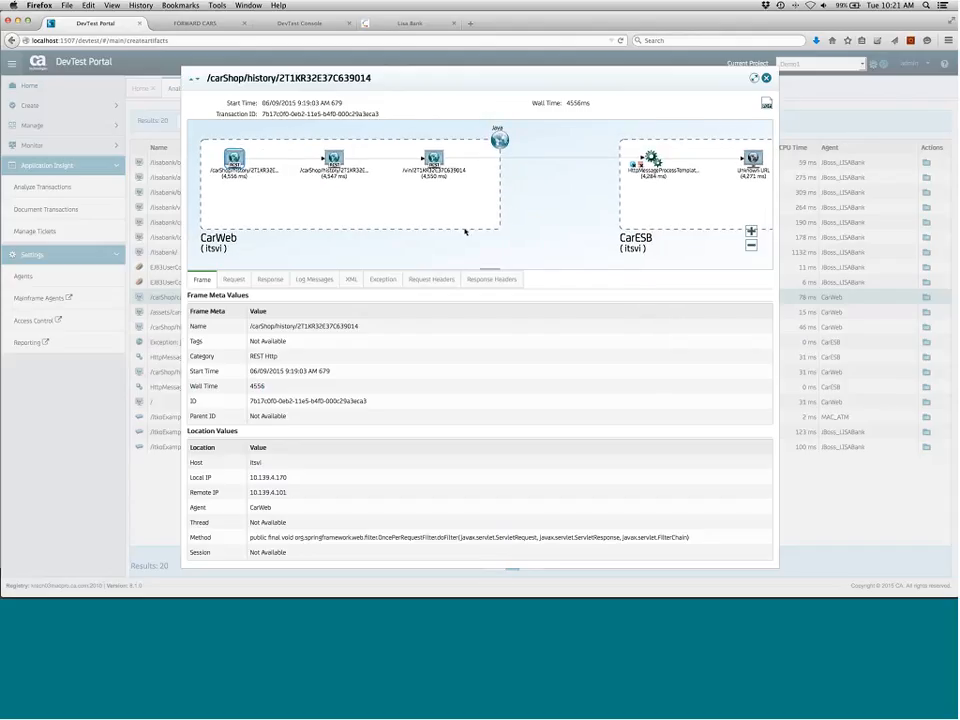
drag(464, 231, 370, 209)
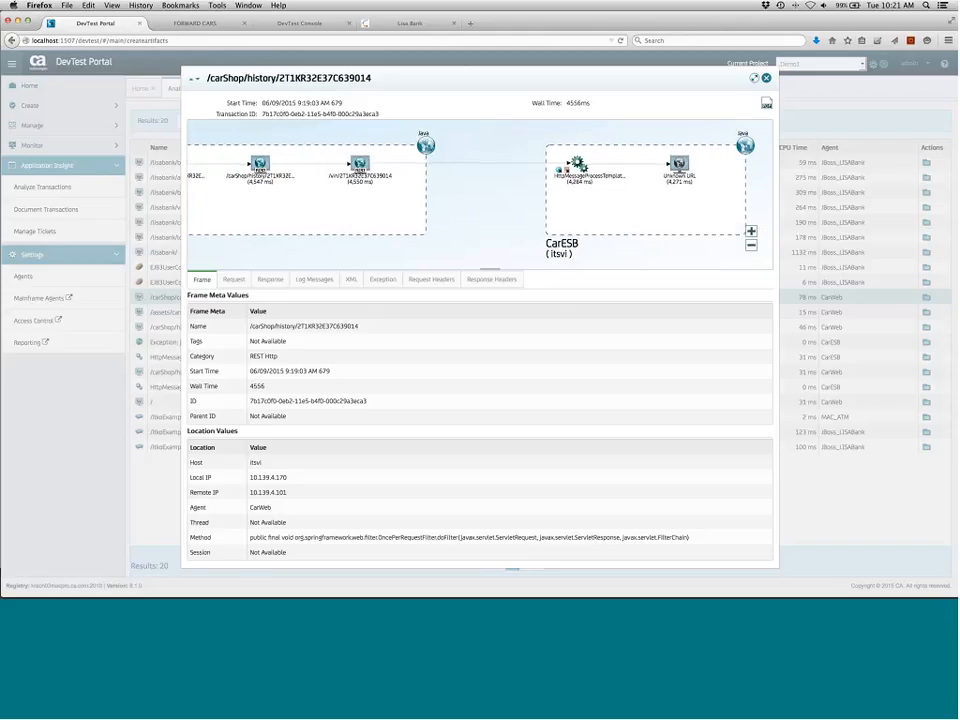
click(767, 80)
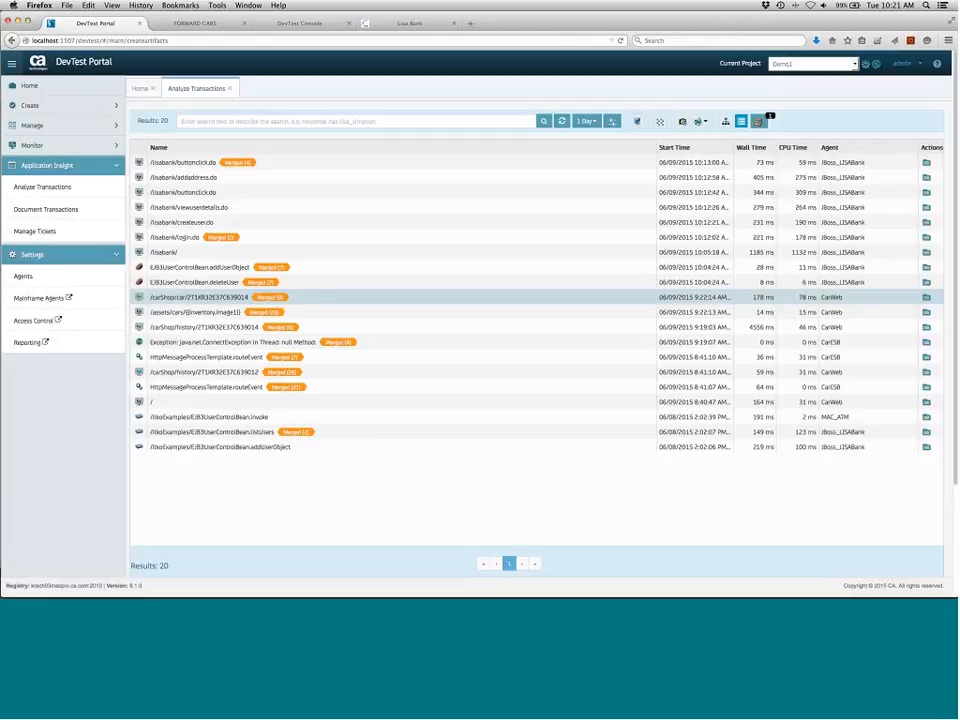
Try to create an RR pair from the shelved /cars-inventory/carInventory/2T1KR32E37C639014 frame, then close the shelf dialog
click(759, 121)
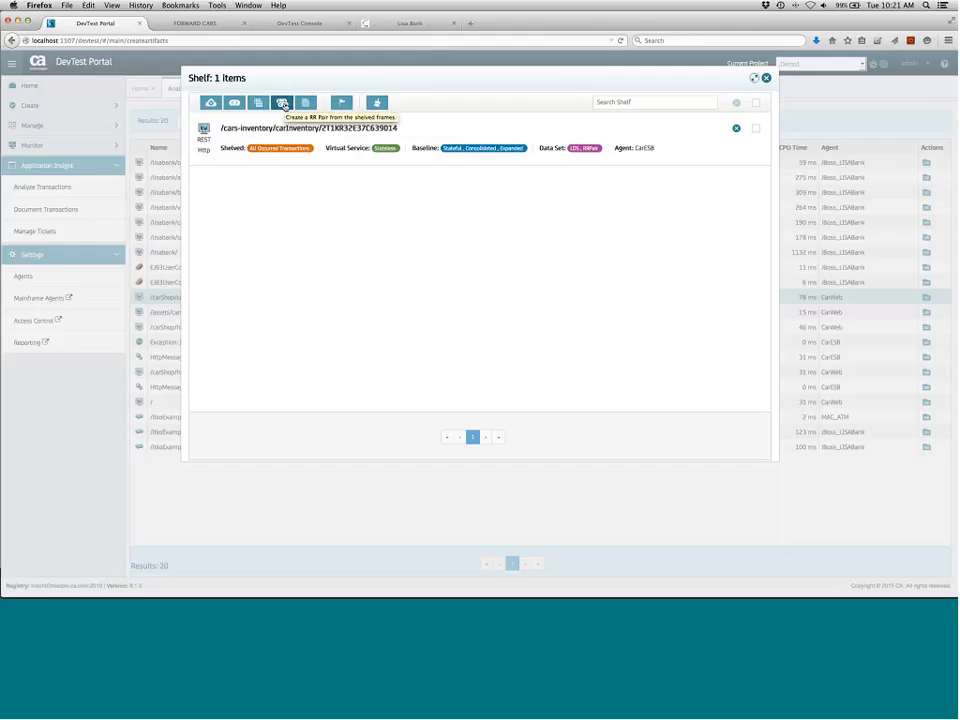
click(284, 104)
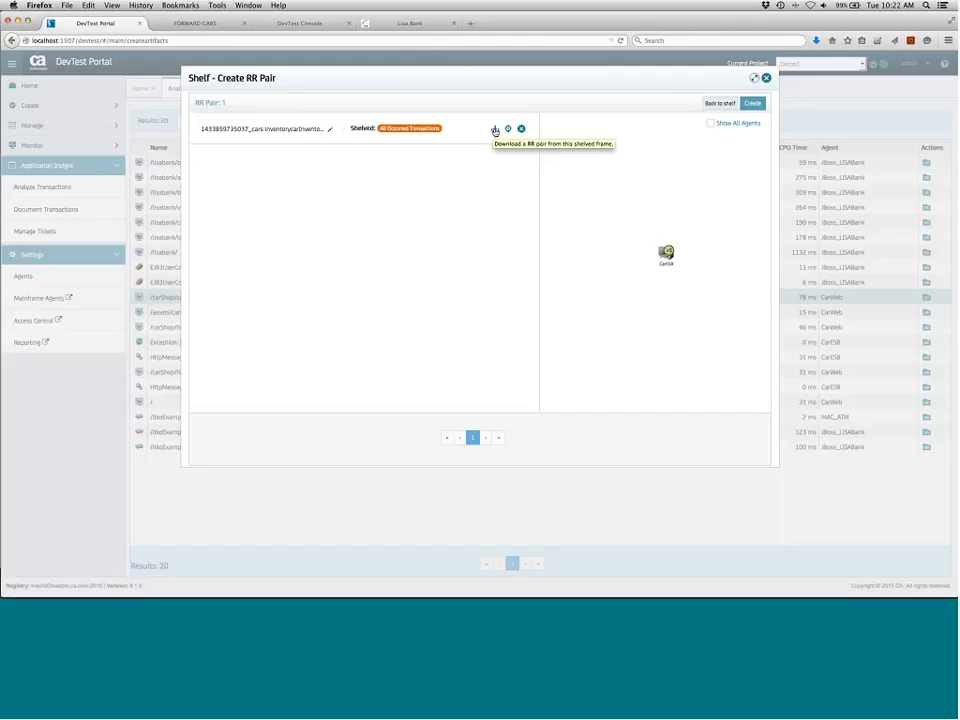
click(709, 124)
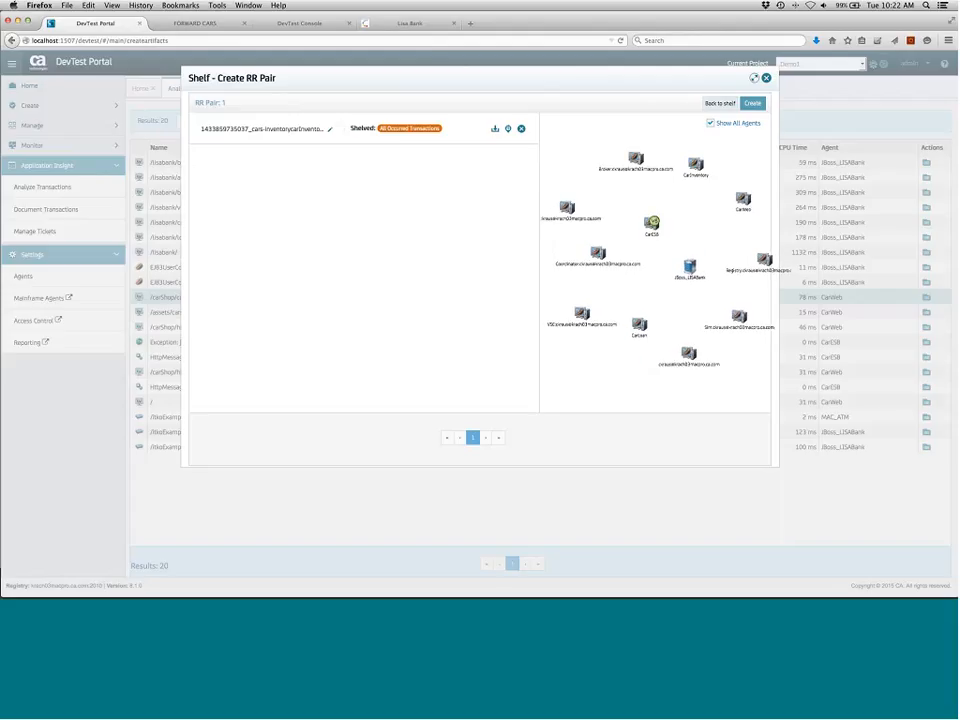
click(710, 124)
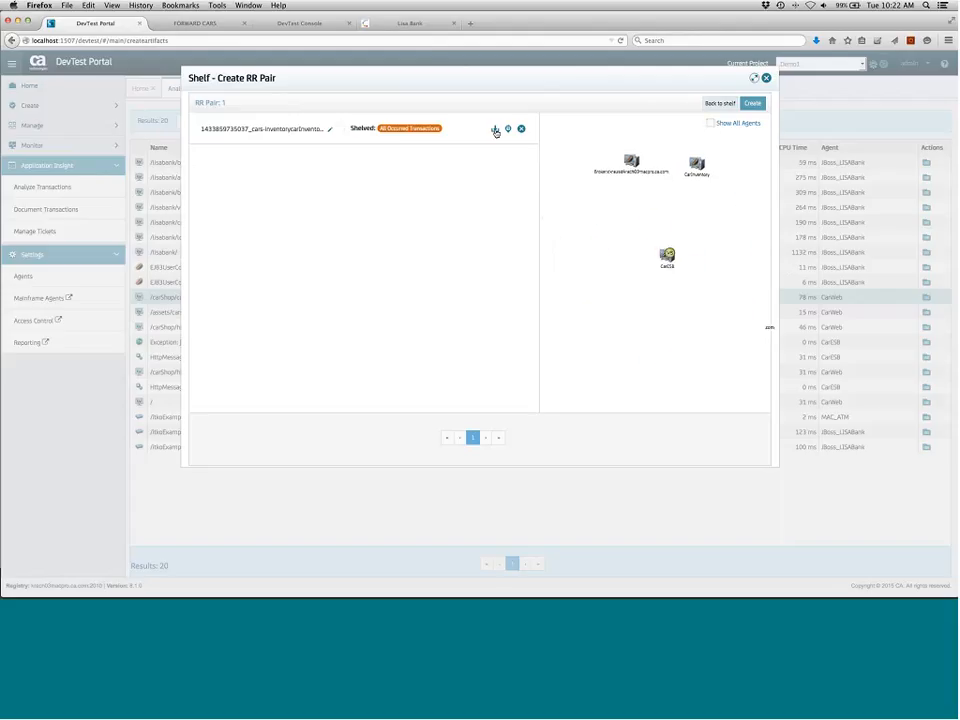
click(494, 130)
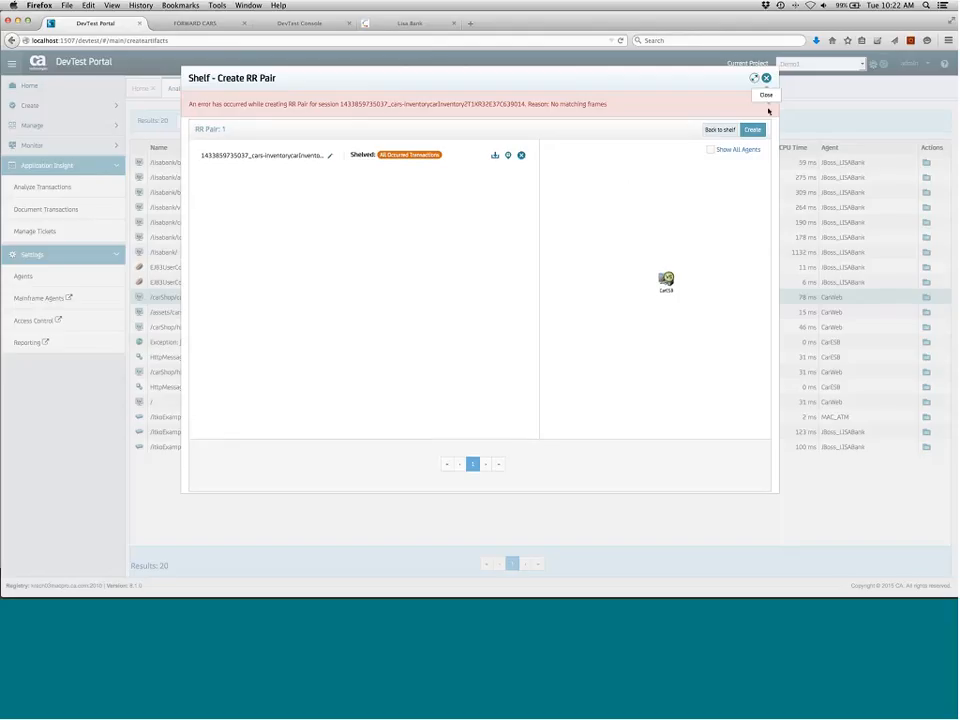
click(765, 79)
Remove the /cars-inventory/carInventory/2T1KR32E37C639014 frame from the shelf and close the shelf
right_click(759, 122)
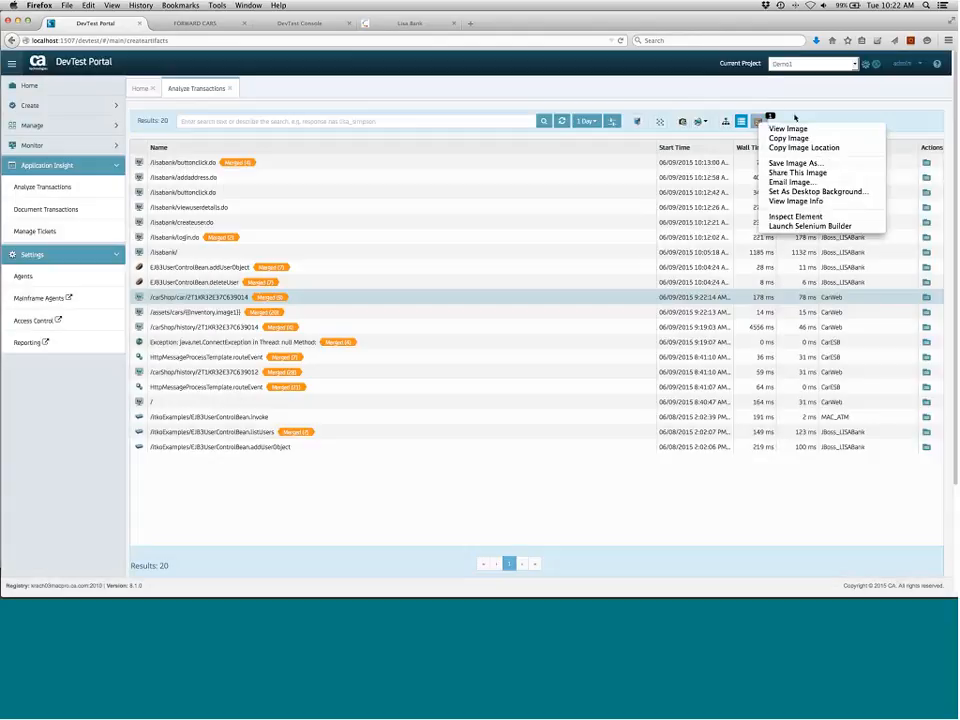
key(Escape)
click(760, 122)
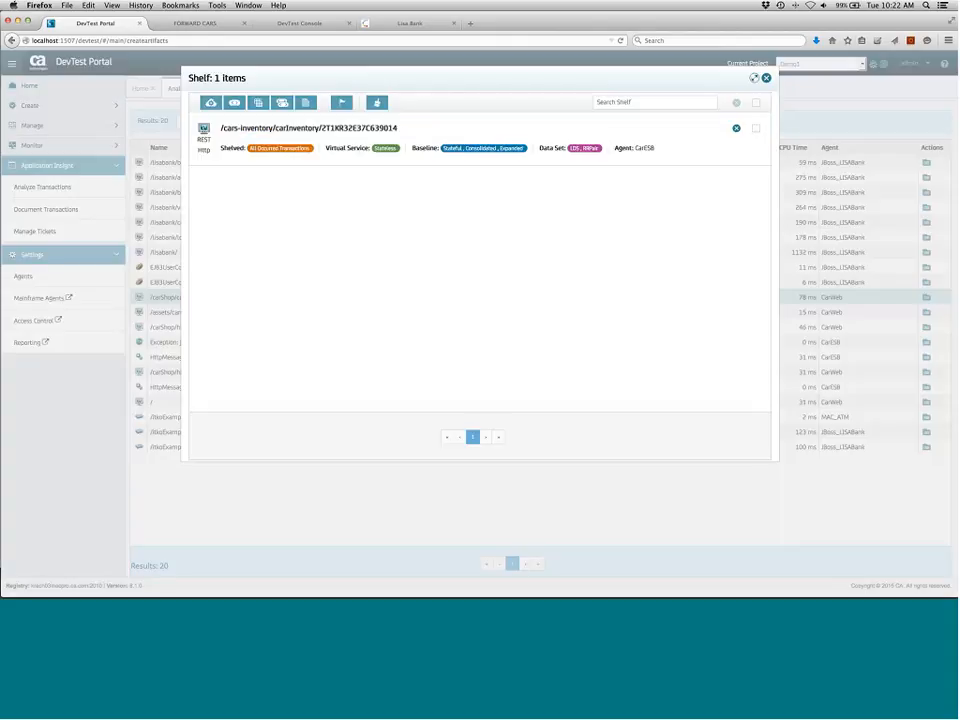
click(736, 128)
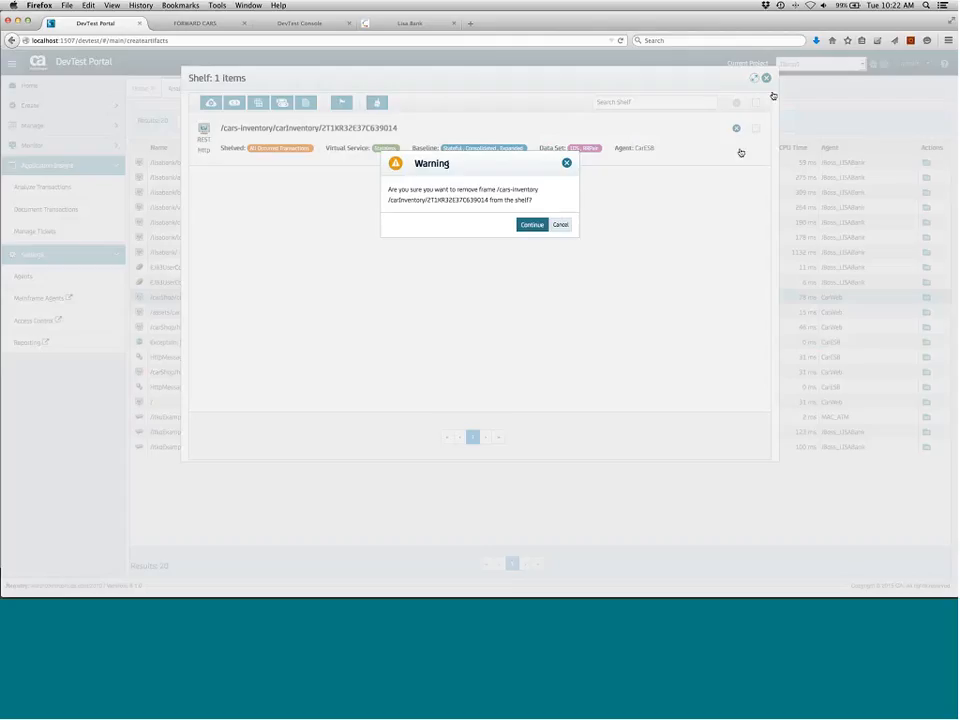
key(Return)
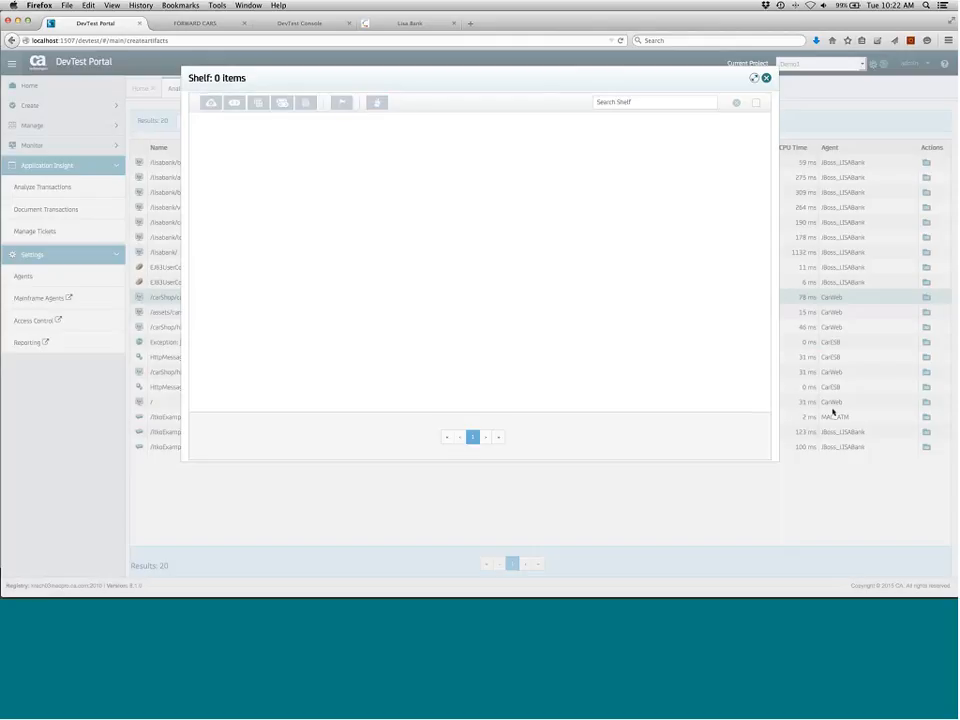
click(766, 78)
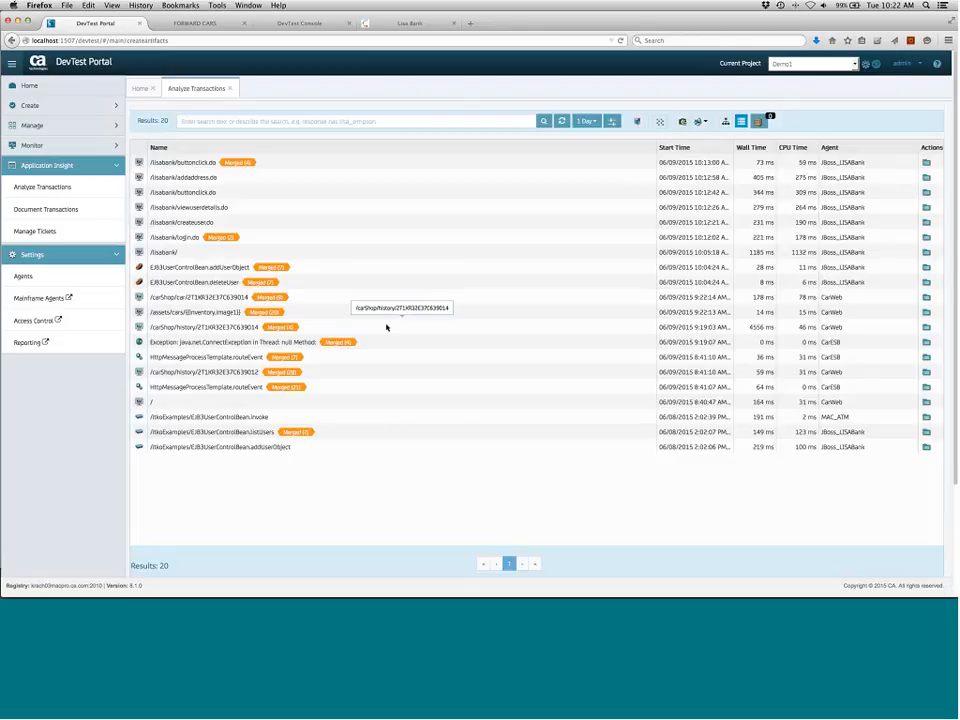
click(927, 328)
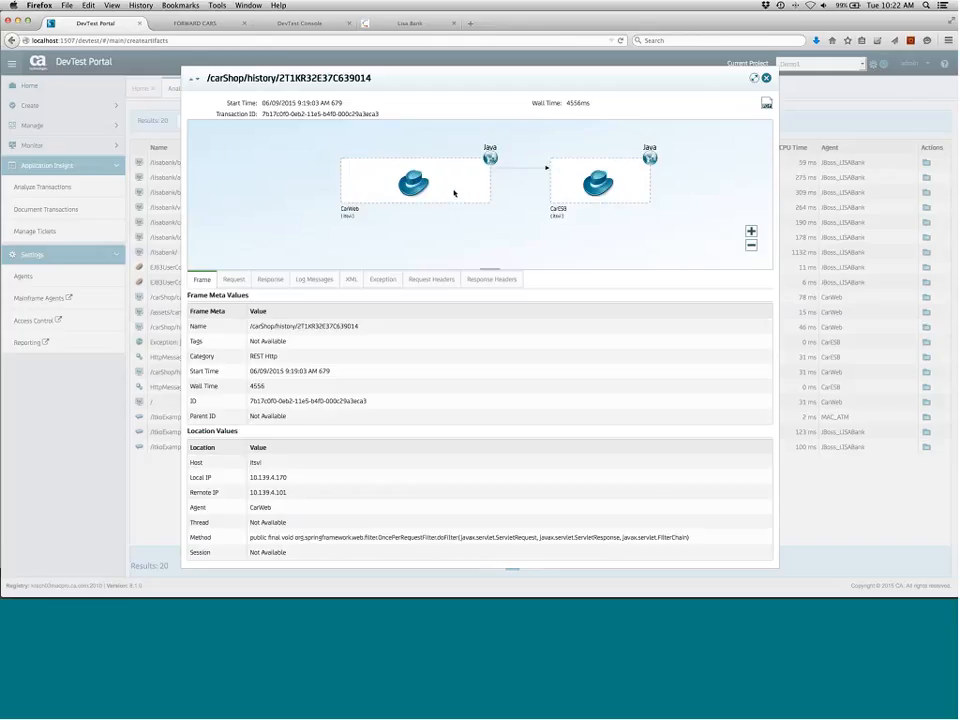
scroll(454, 193, up, 3)
right_click(458, 143)
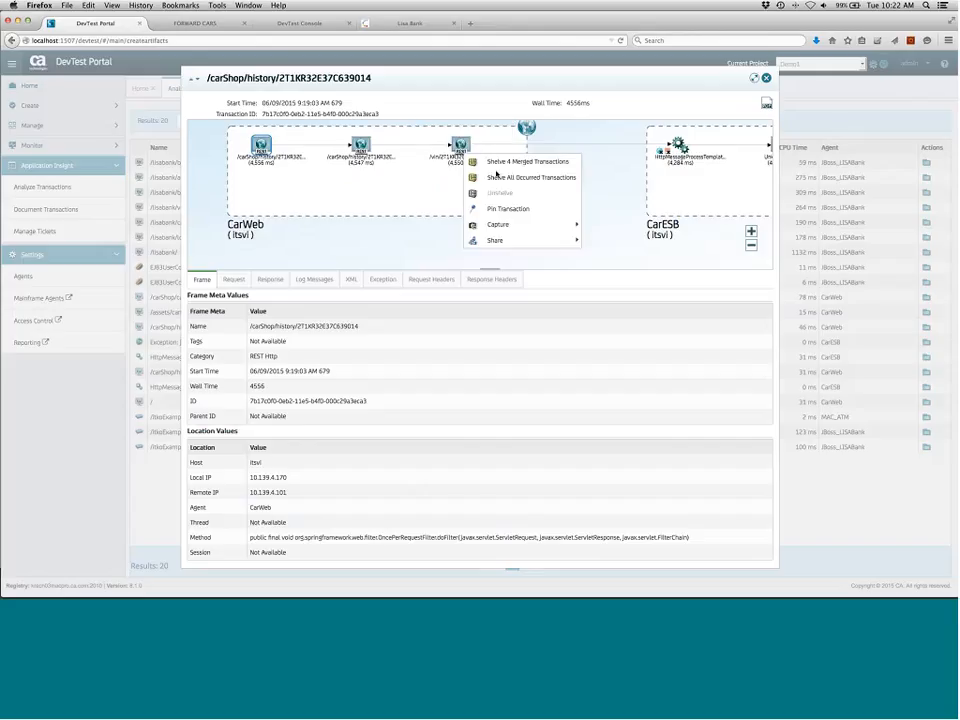
click(499, 178)
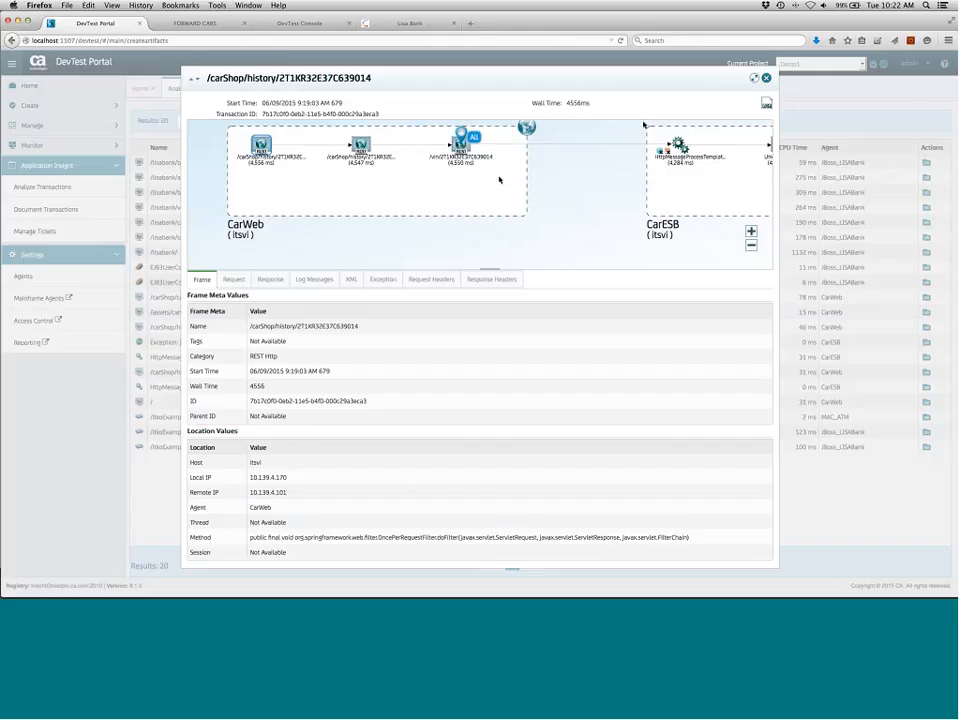
click(766, 78)
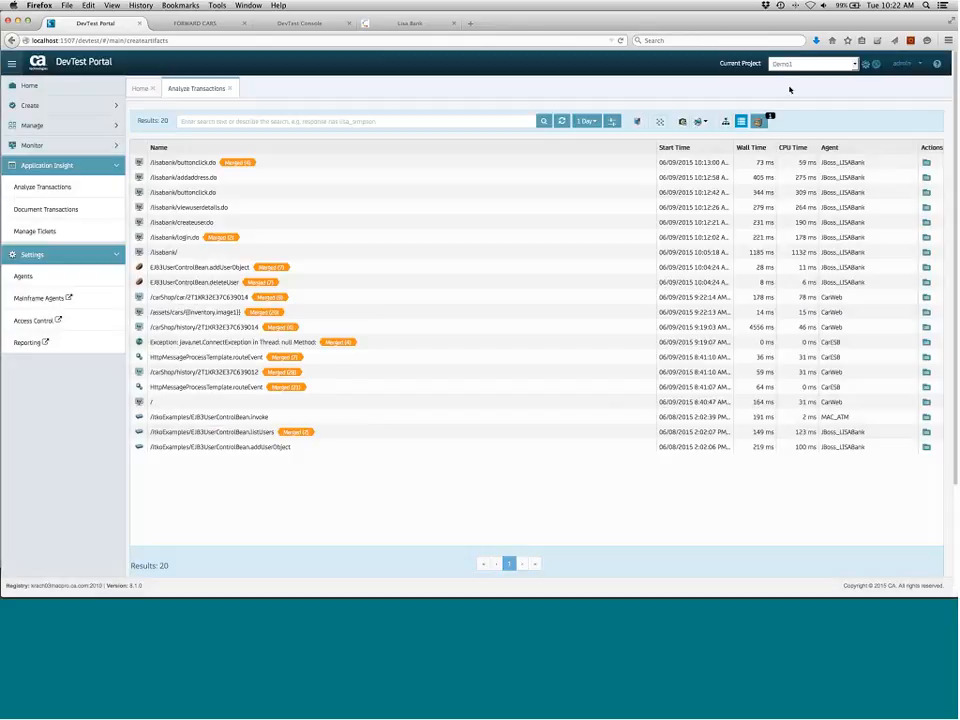
click(762, 122)
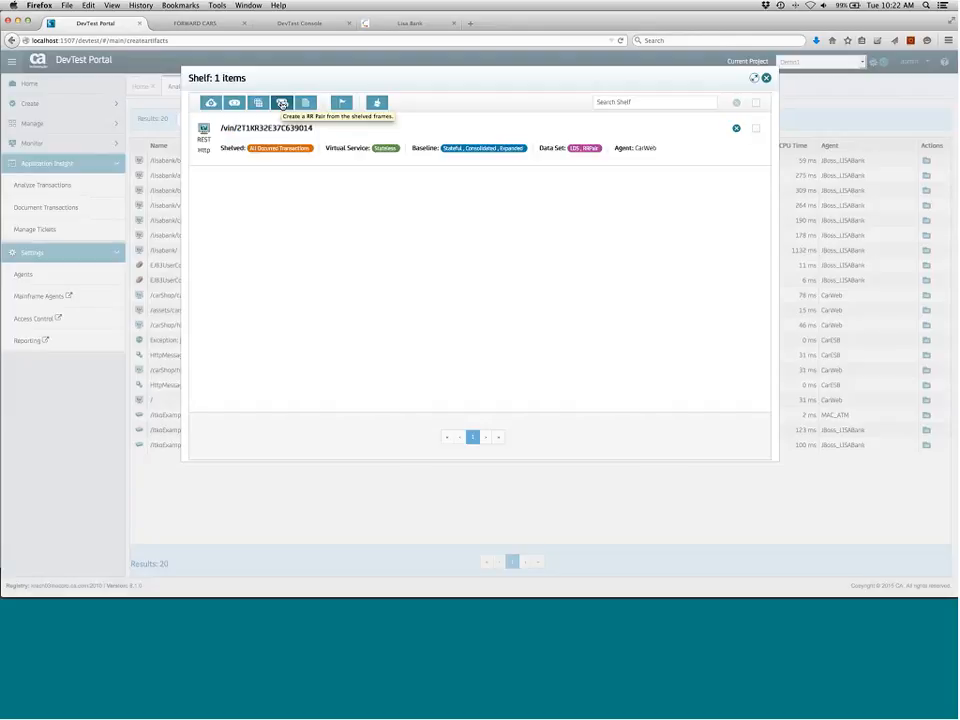
click(282, 104)
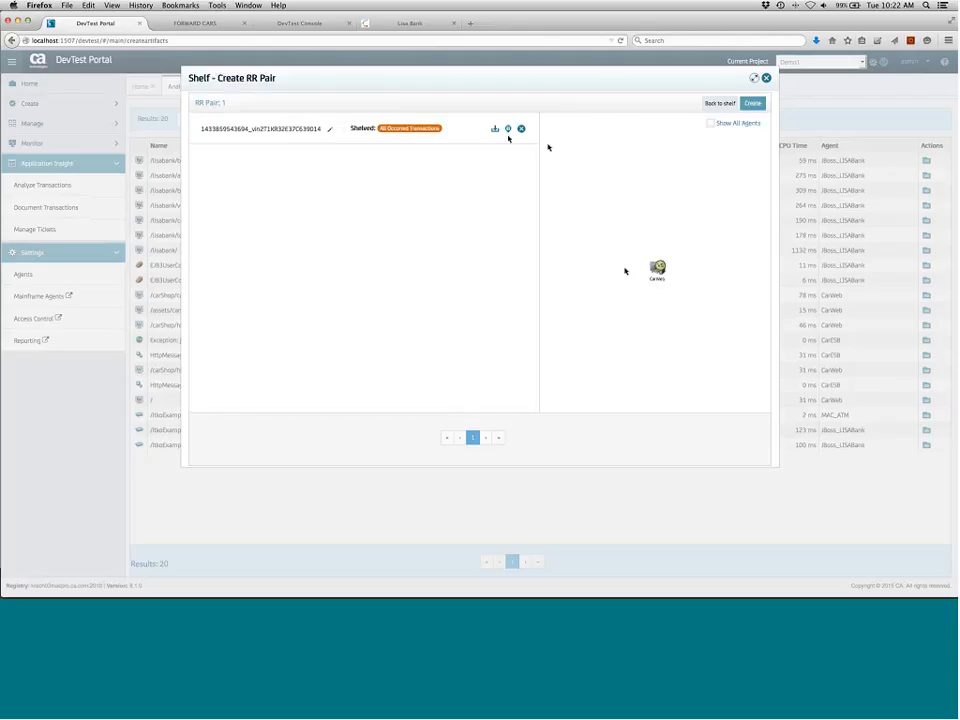
click(752, 103)
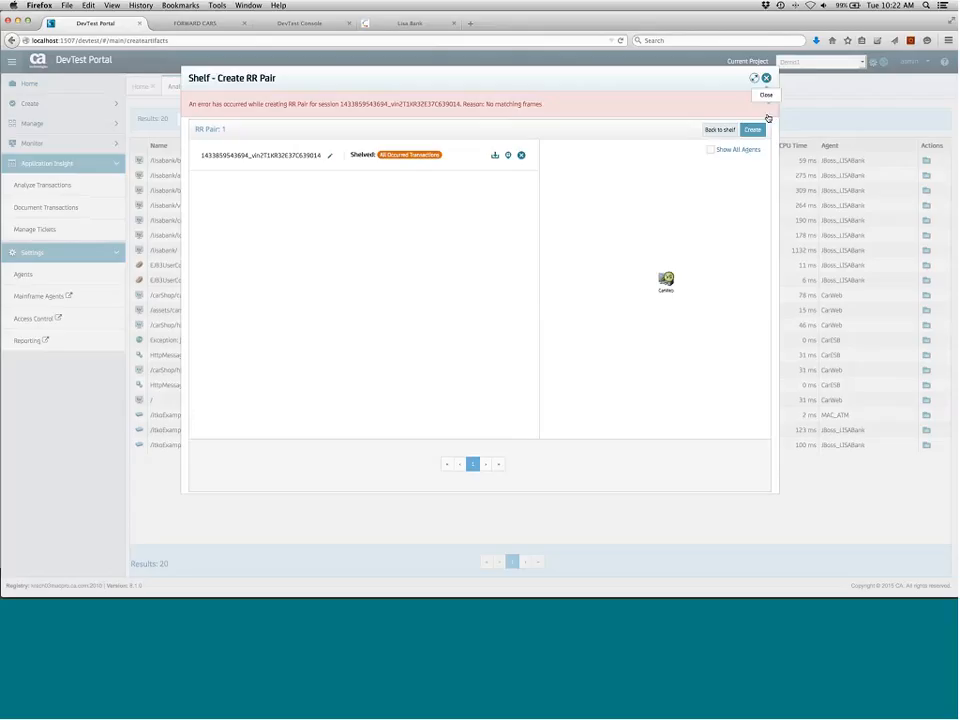
click(767, 79)
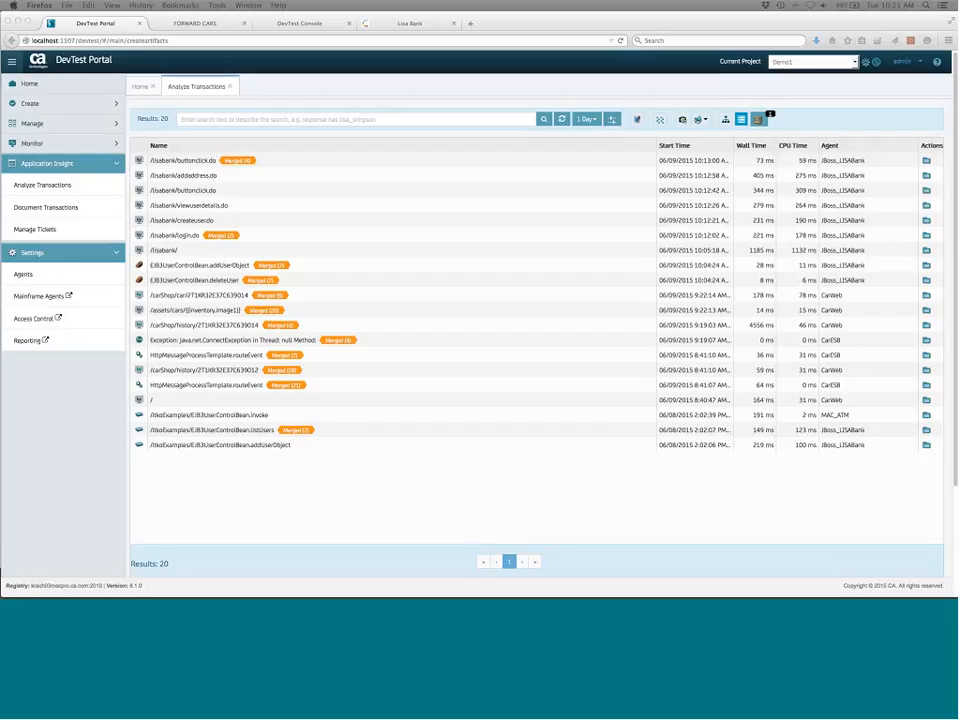
drag(2, 135, 625, 165)
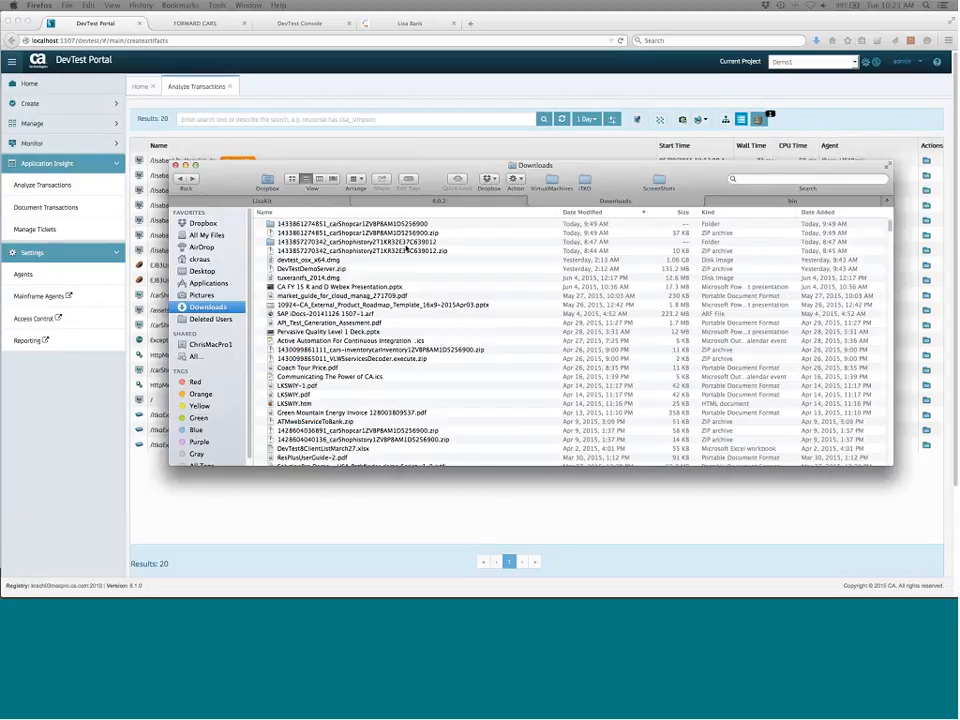
click(320, 242)
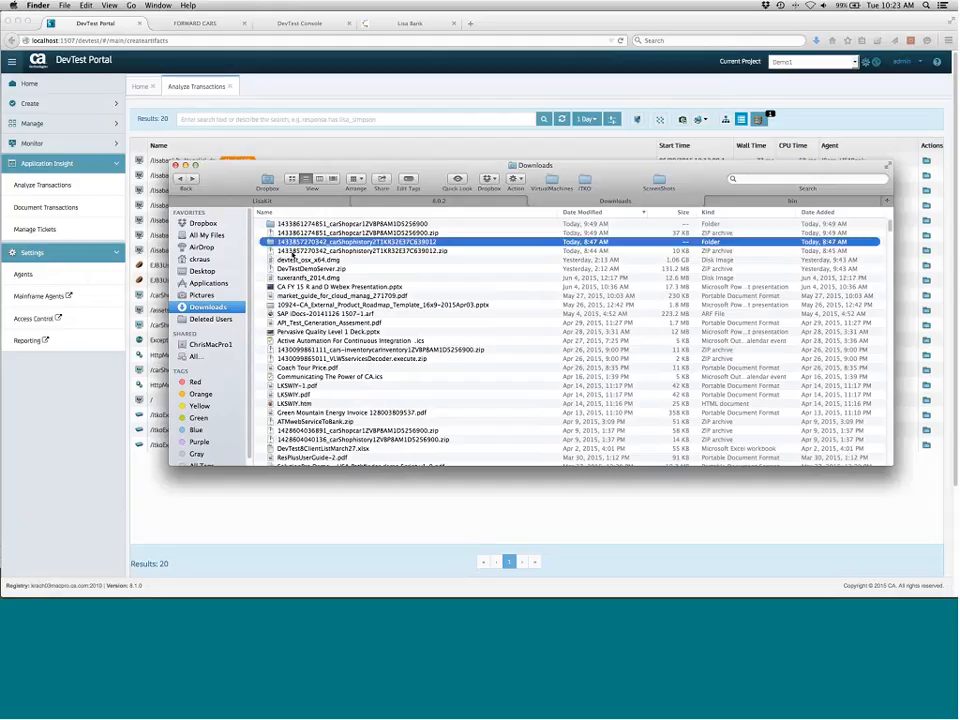
click(286, 251)
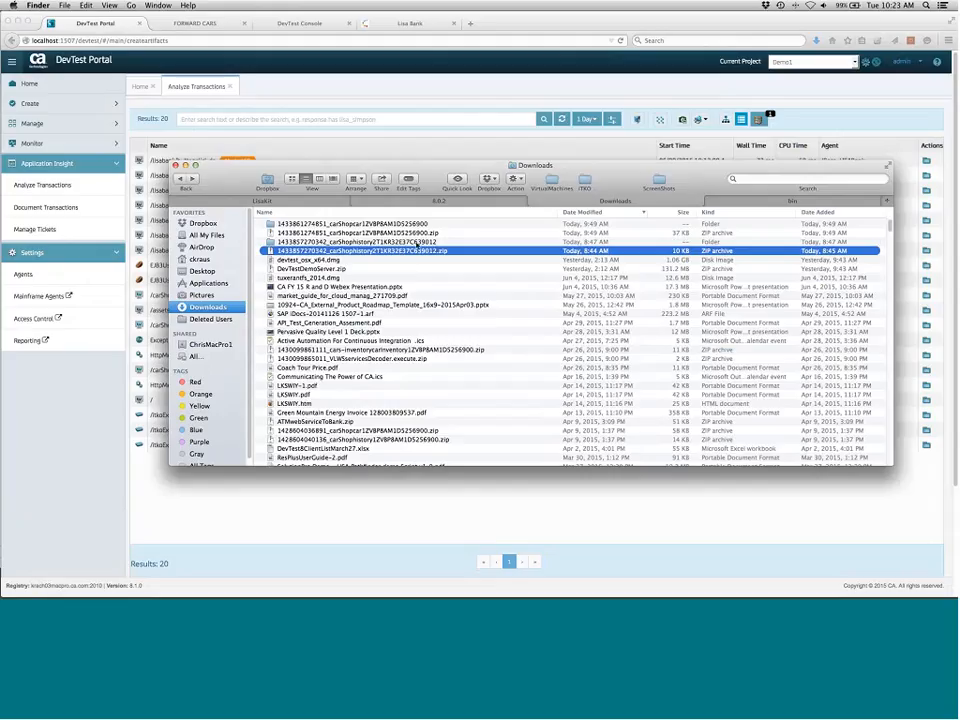
click(418, 243)
double_click(424, 243)
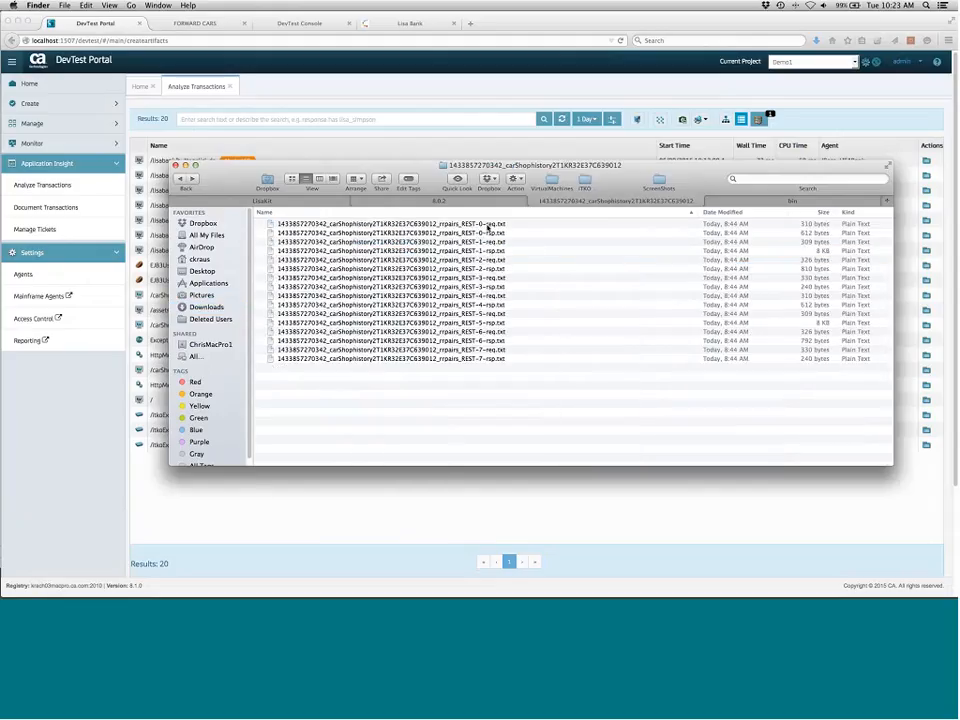
Preview the REST-0 and REST-1 request and response text files in the folder, then move Finder aside
click(485, 232)
click(487, 250)
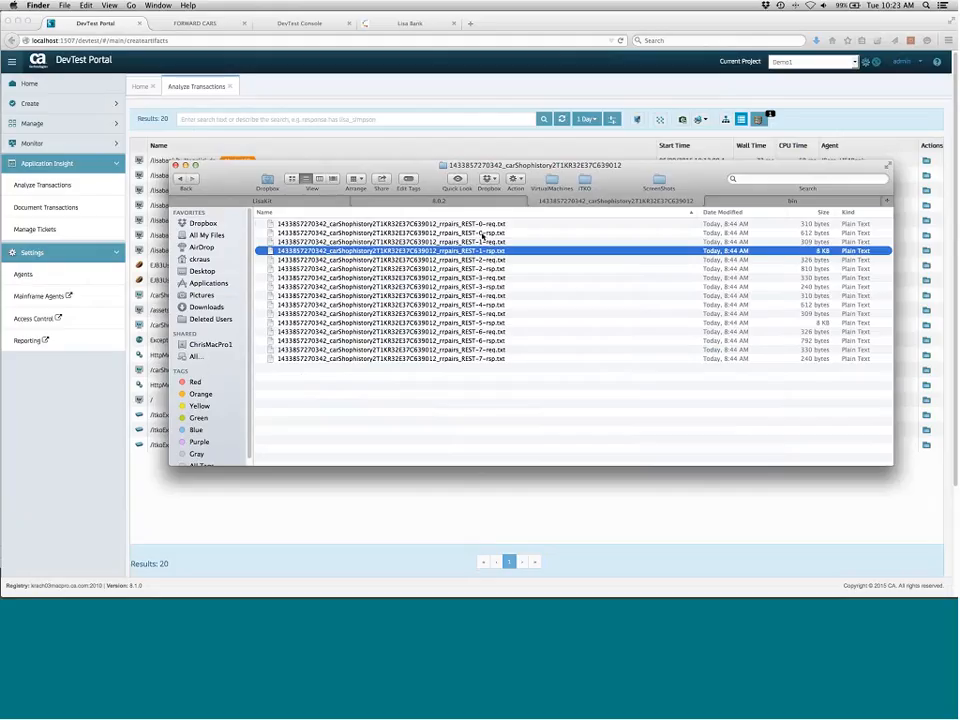
click(482, 224)
key(space)
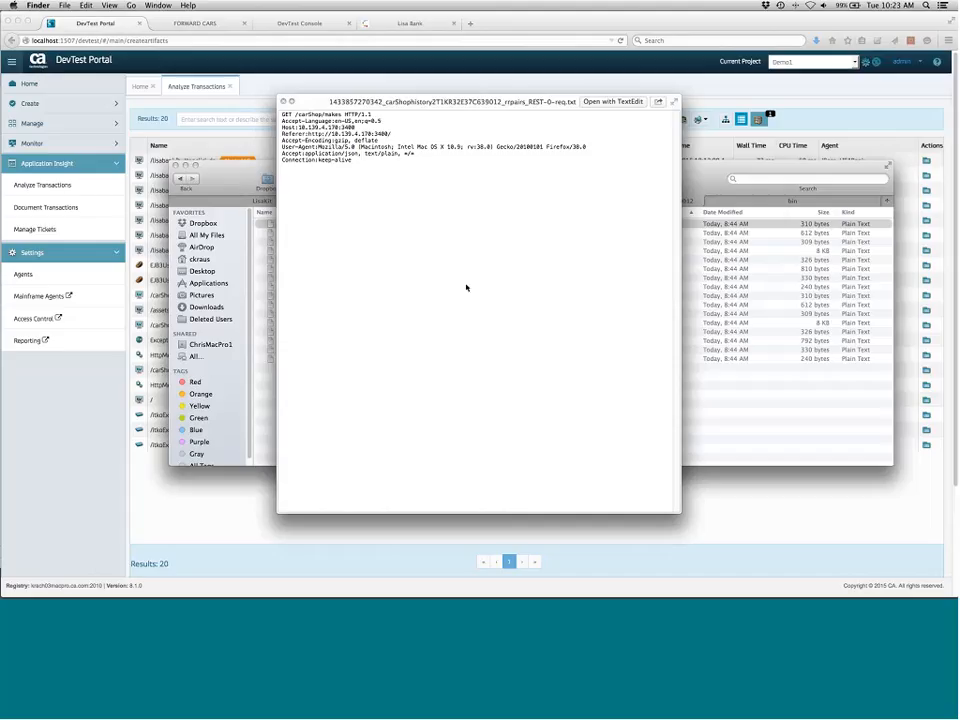
key(space)
key(Down)
key(space)
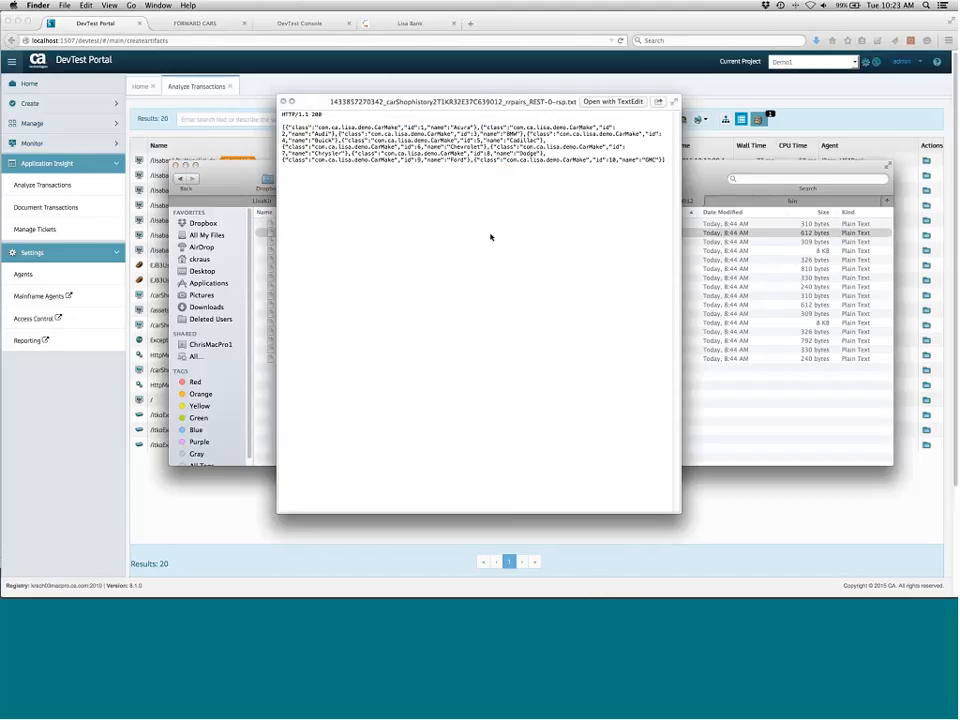
key(space)
key(Down)
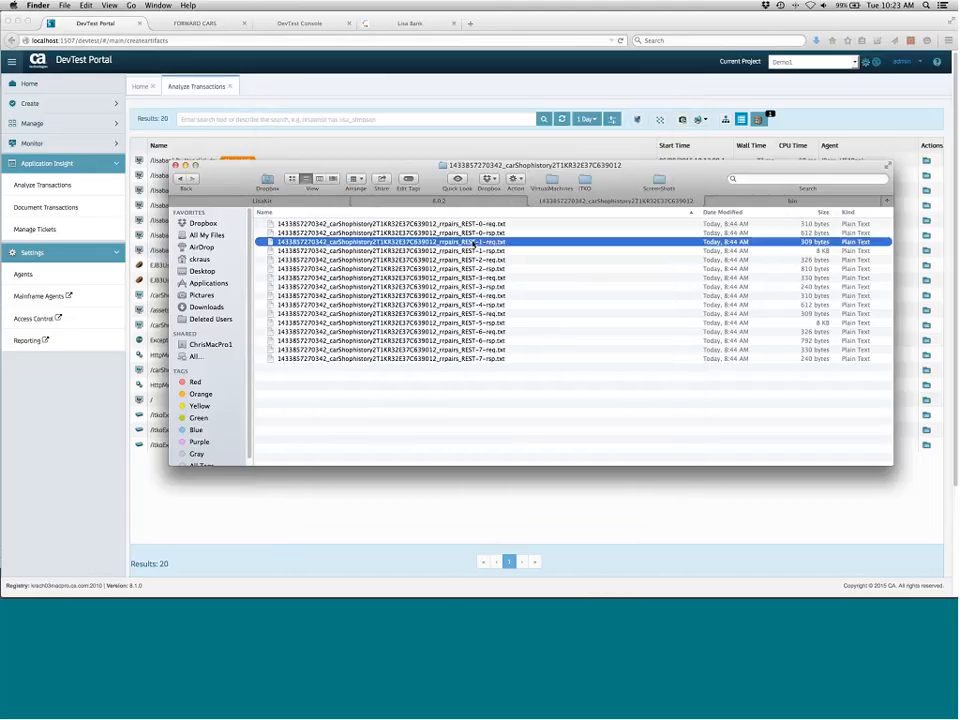
key(space)
key(space)
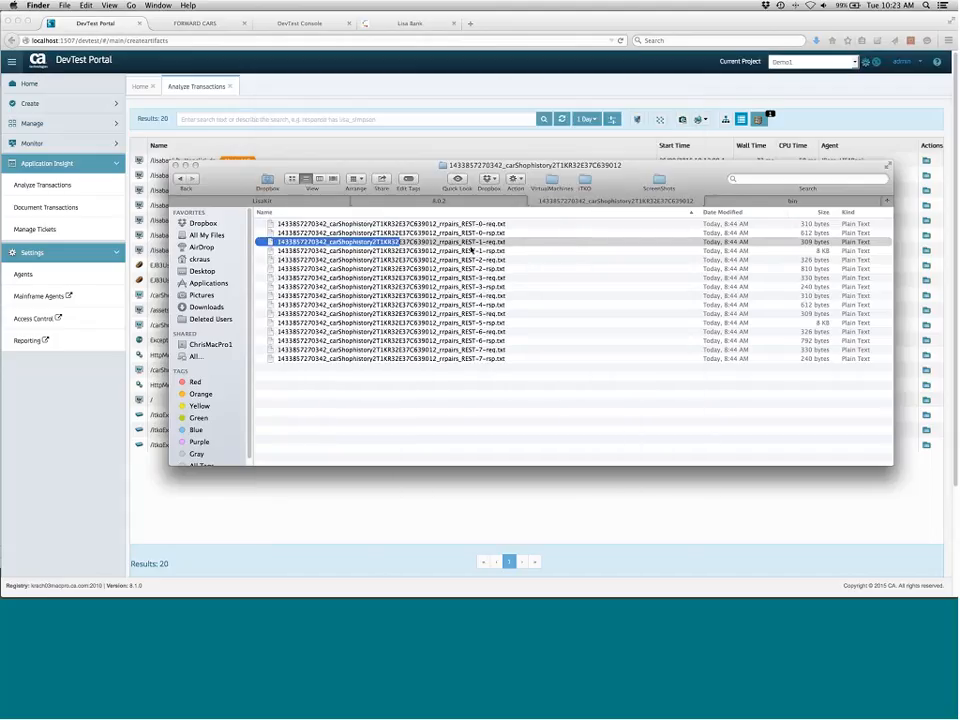
key(Down)
key(space)
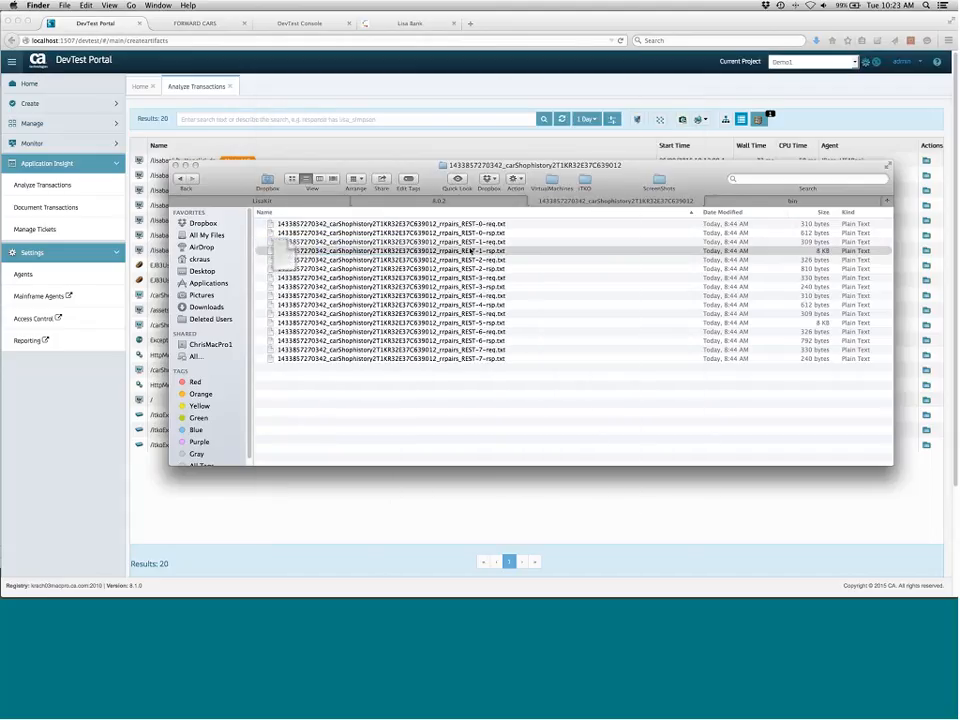
key(space)
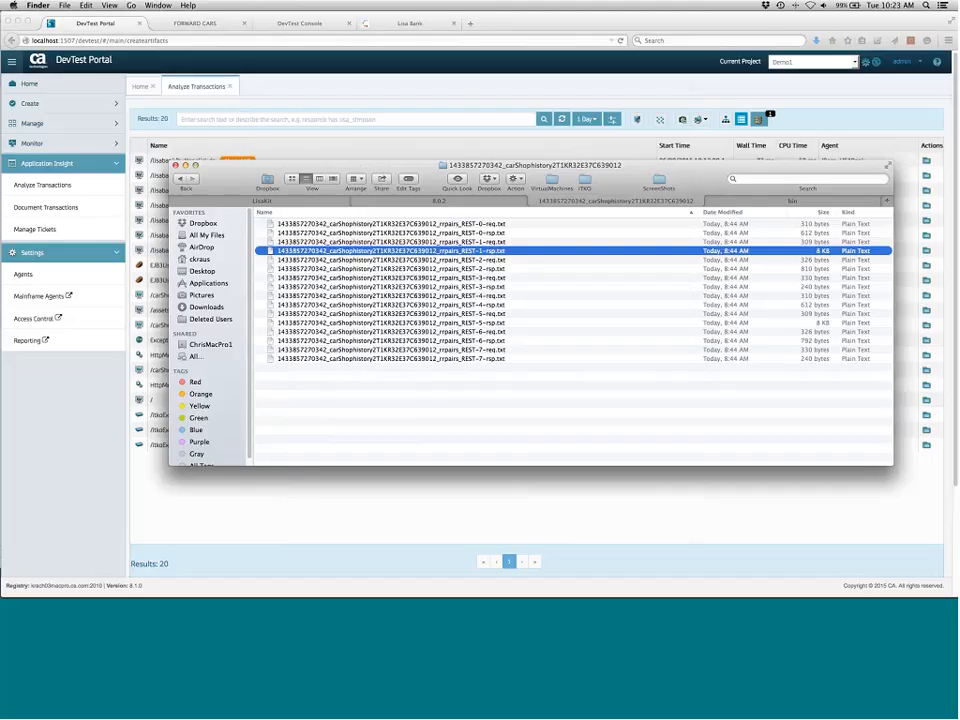
drag(400, 166, 2, 120)
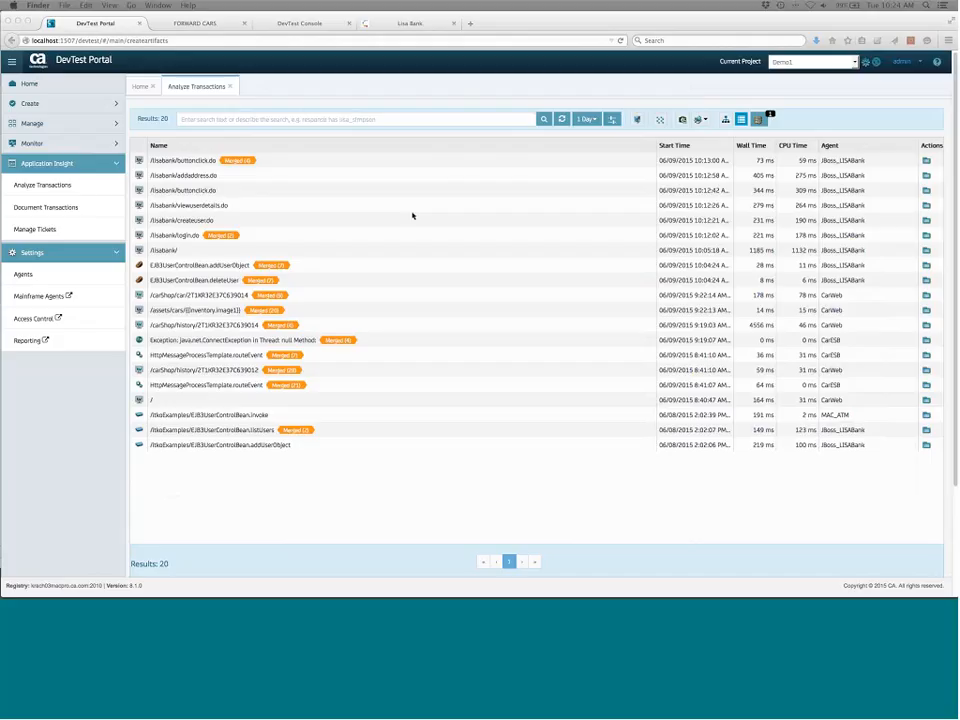
Start virtualizing from RR pairs, naming the virtual service demo123 with the HTTP protocol
click(52, 146)
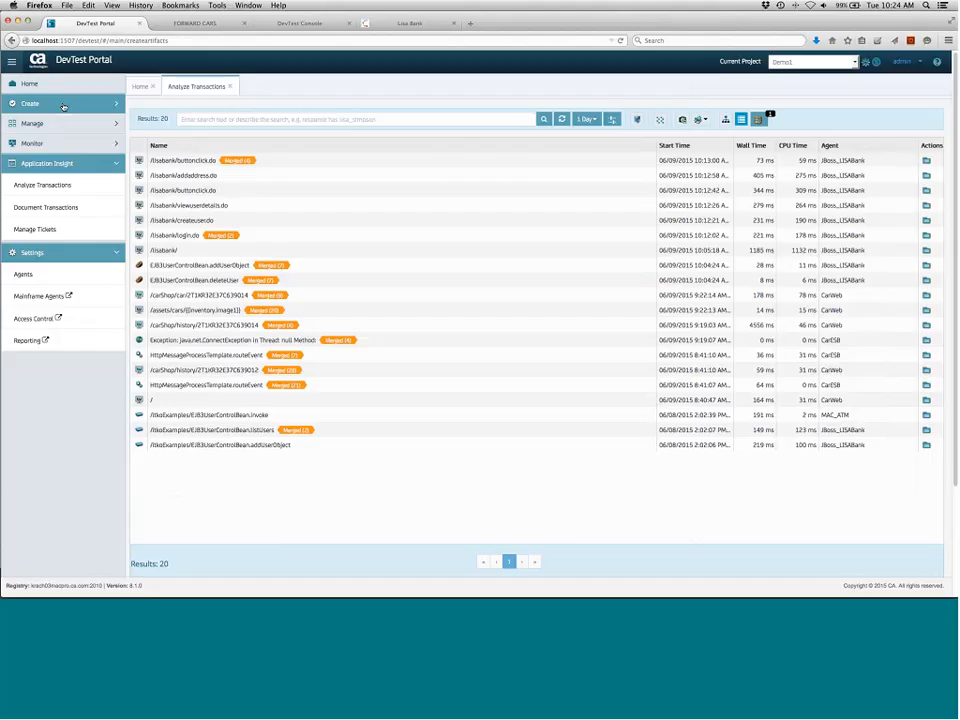
click(63, 106)
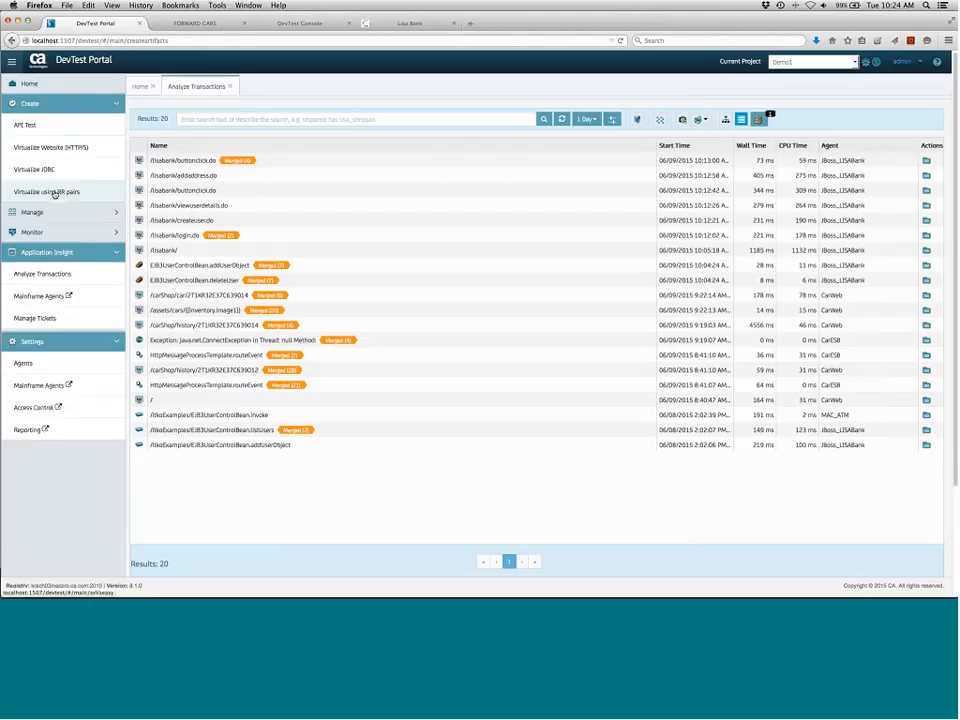
click(54, 193)
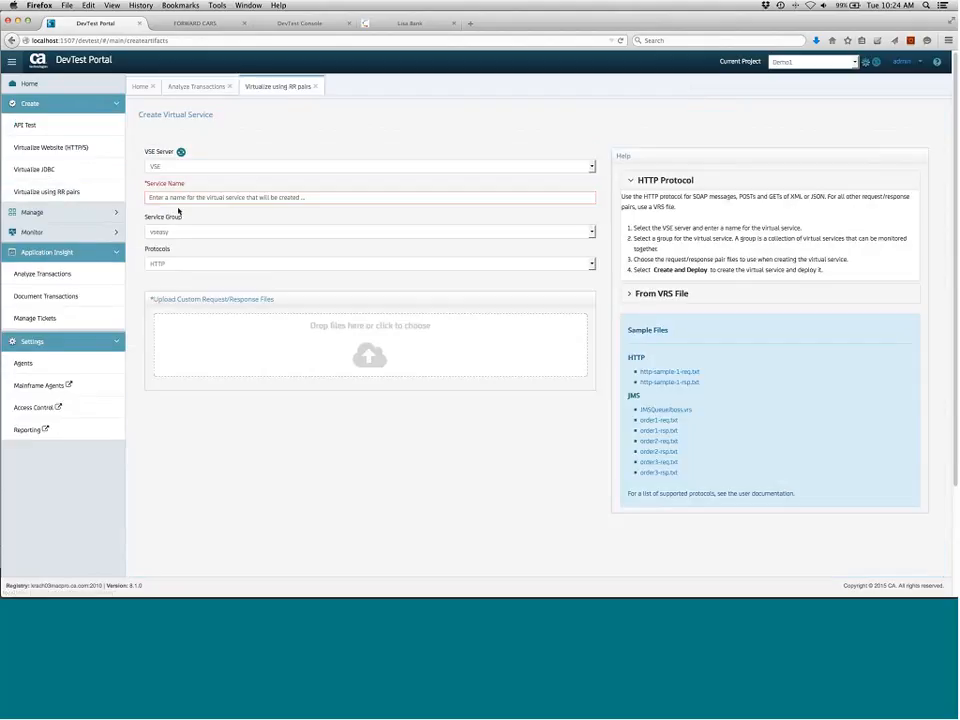
click(321, 197)
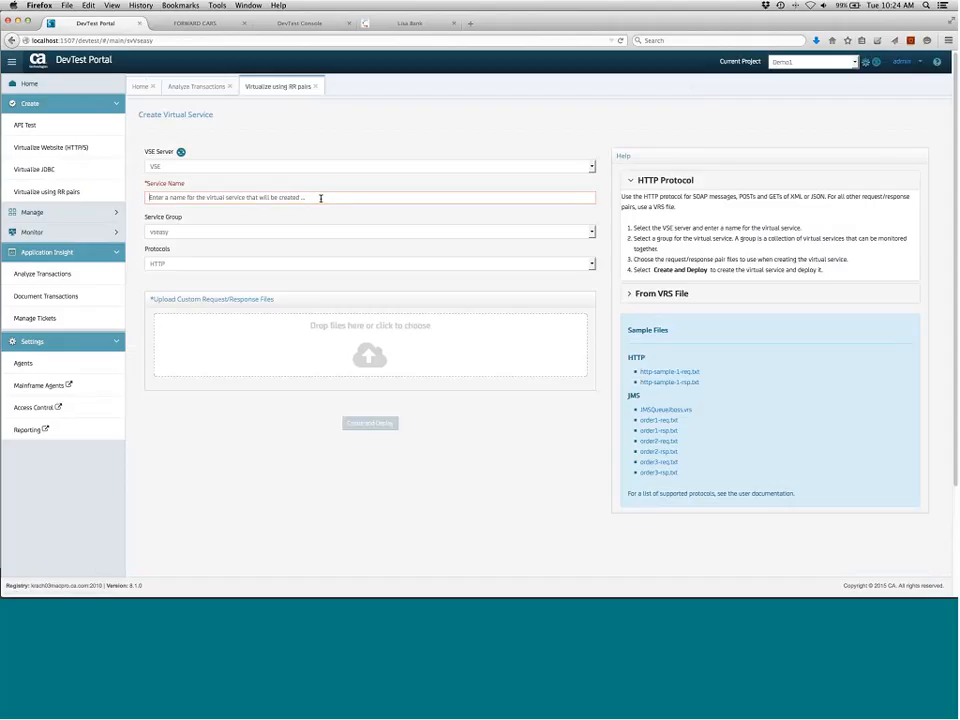
text(deml)
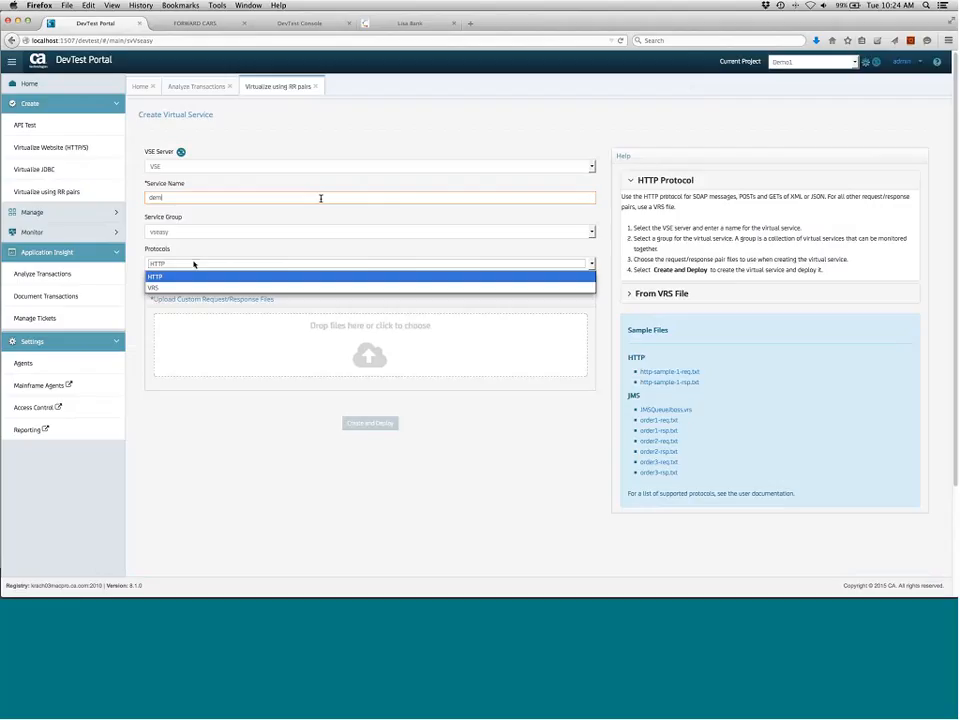
key(BackSpace)
text(o123)
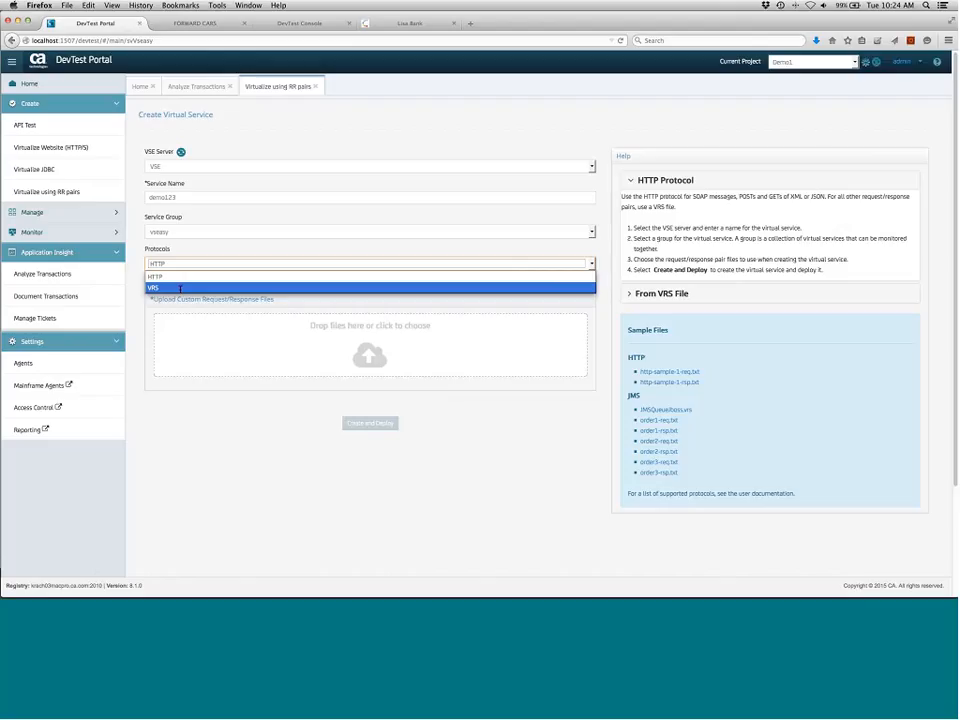
click(184, 278)
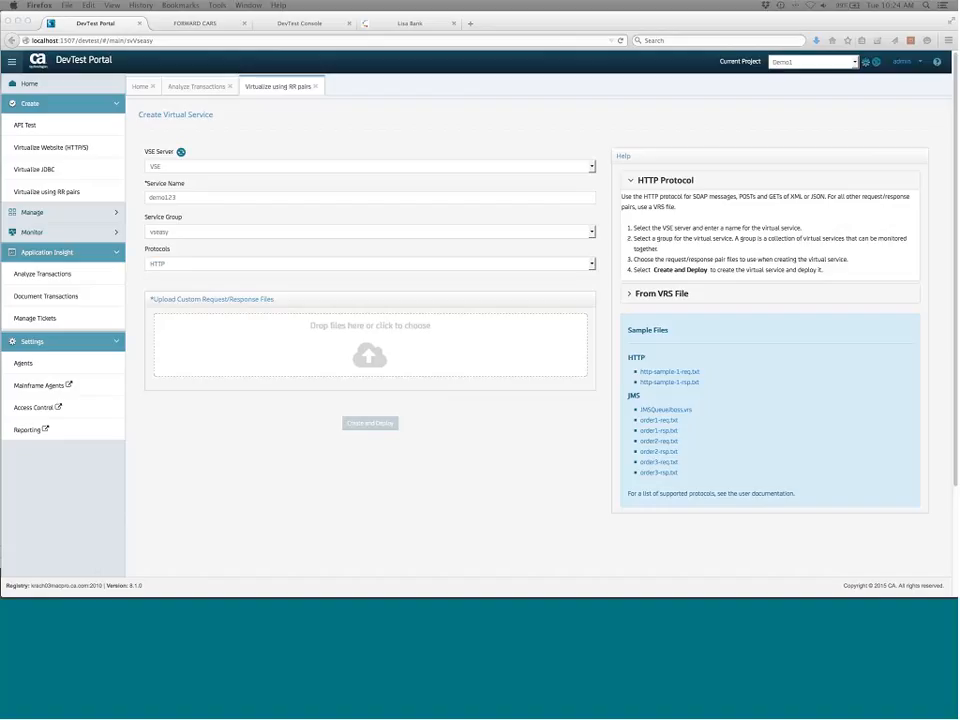
Upload the downloaded RR pair request/response files and create and deploy the virtual service
drag(0, 330, 332, 336)
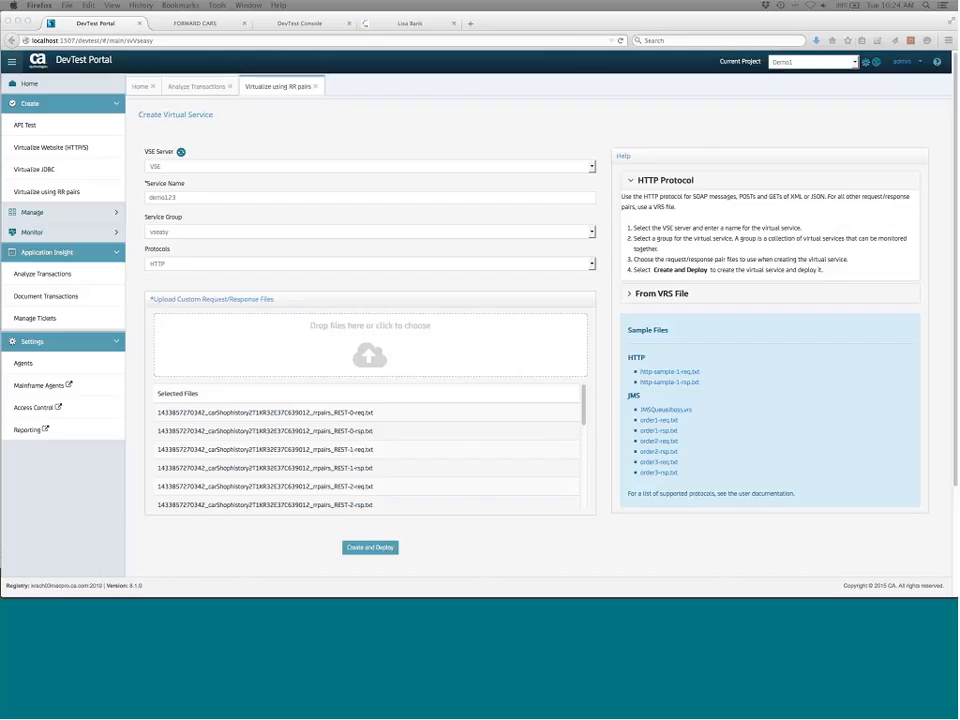
click(381, 556)
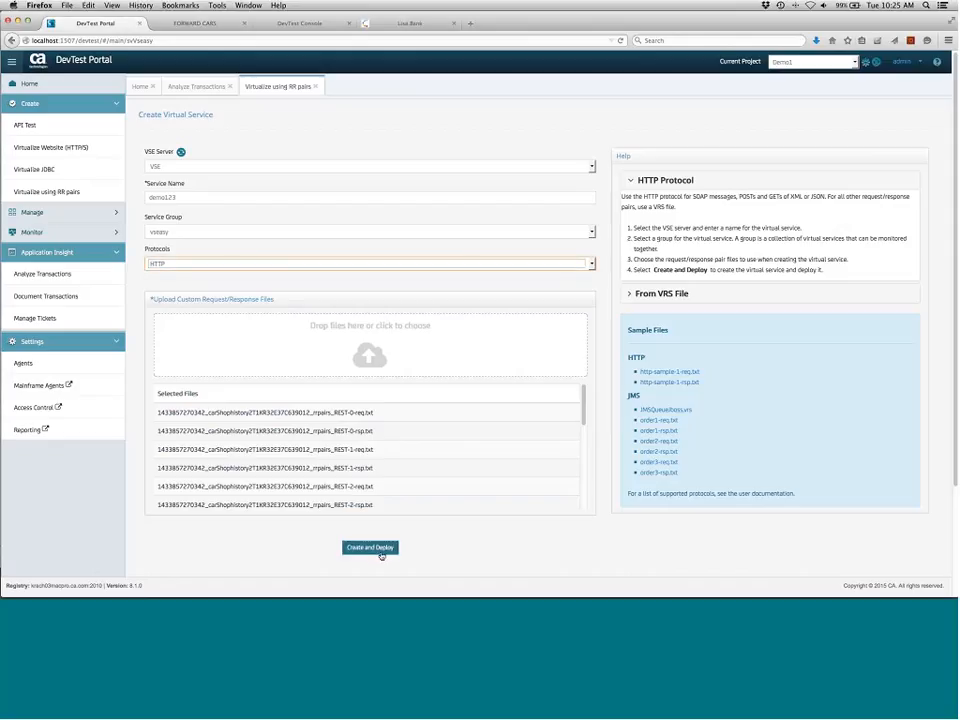
click(381, 552)
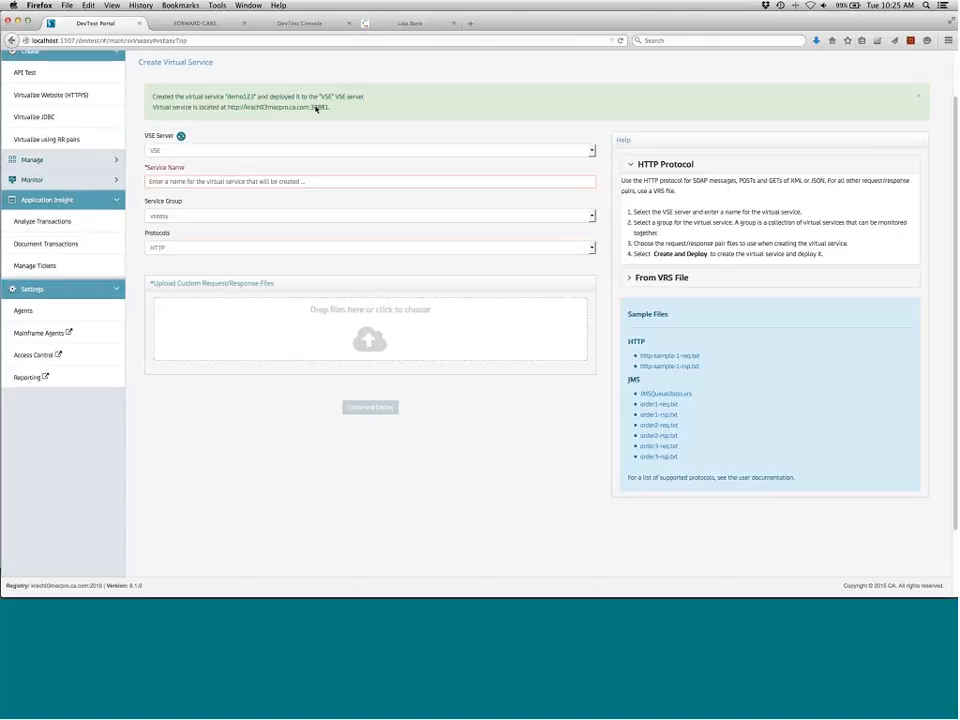
Copy the deployed virtual service's URL, then log back in to the DevTest Console as admin with the account password
drag(228, 107, 330, 106)
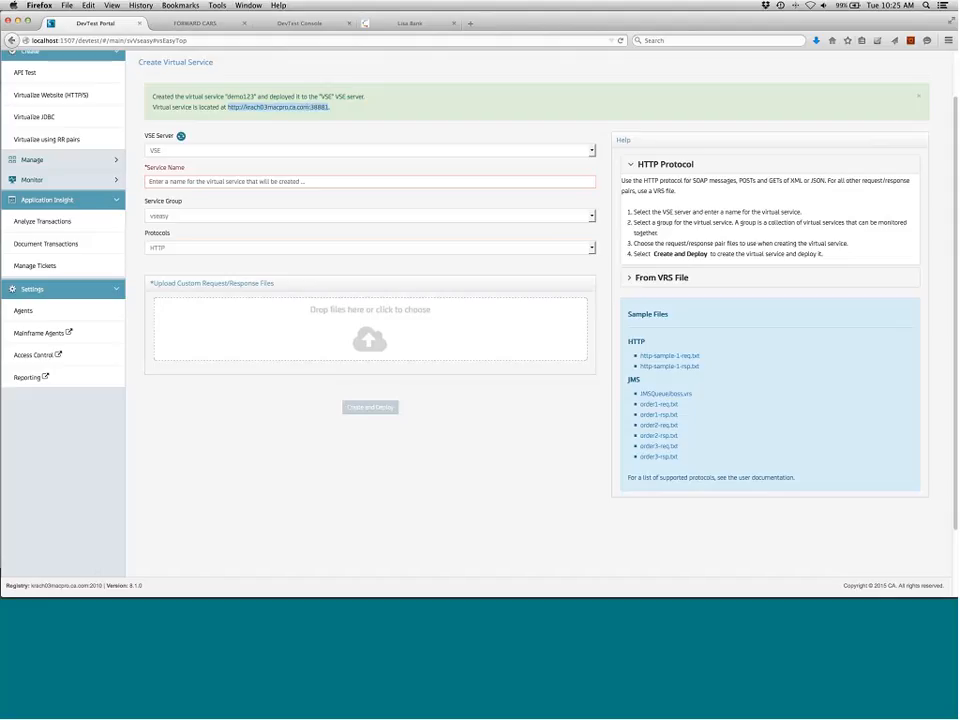
click(313, 26)
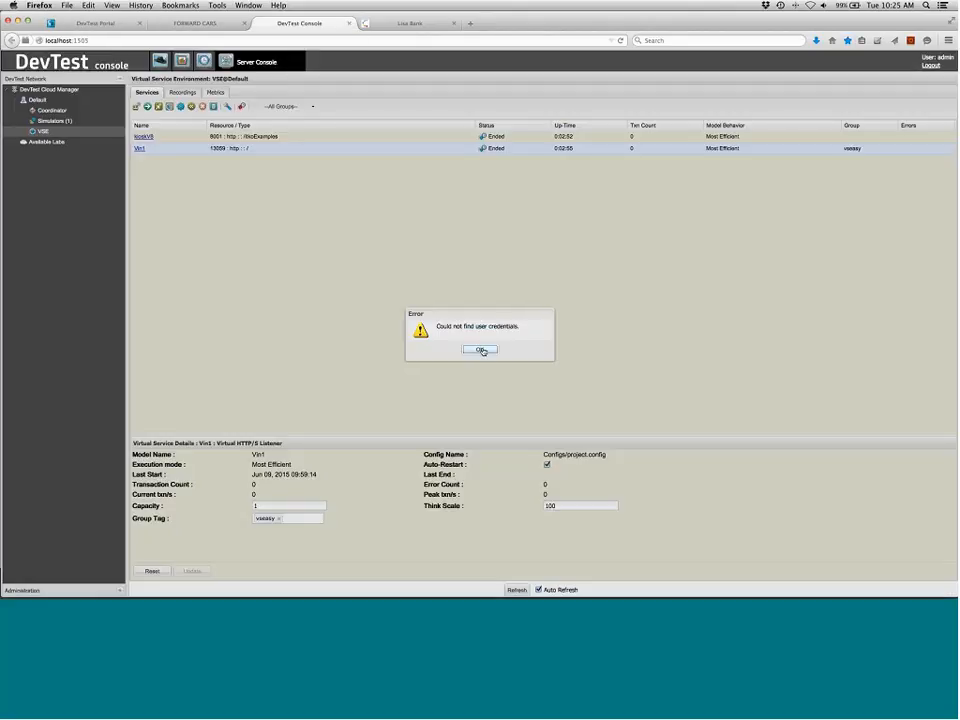
click(481, 350)
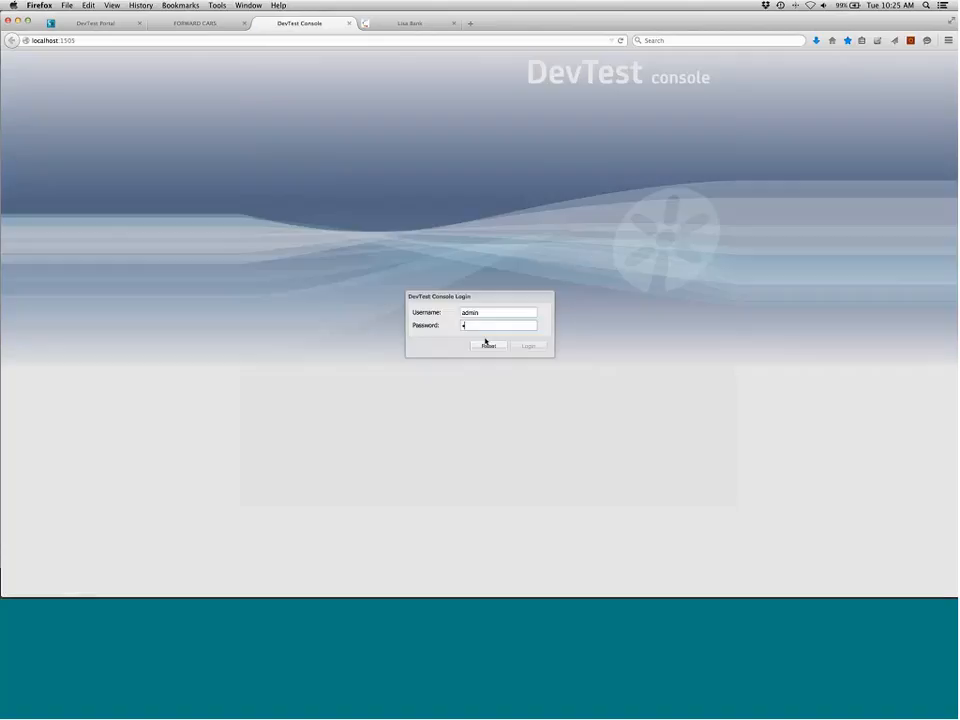
text(admin)
key(Return)
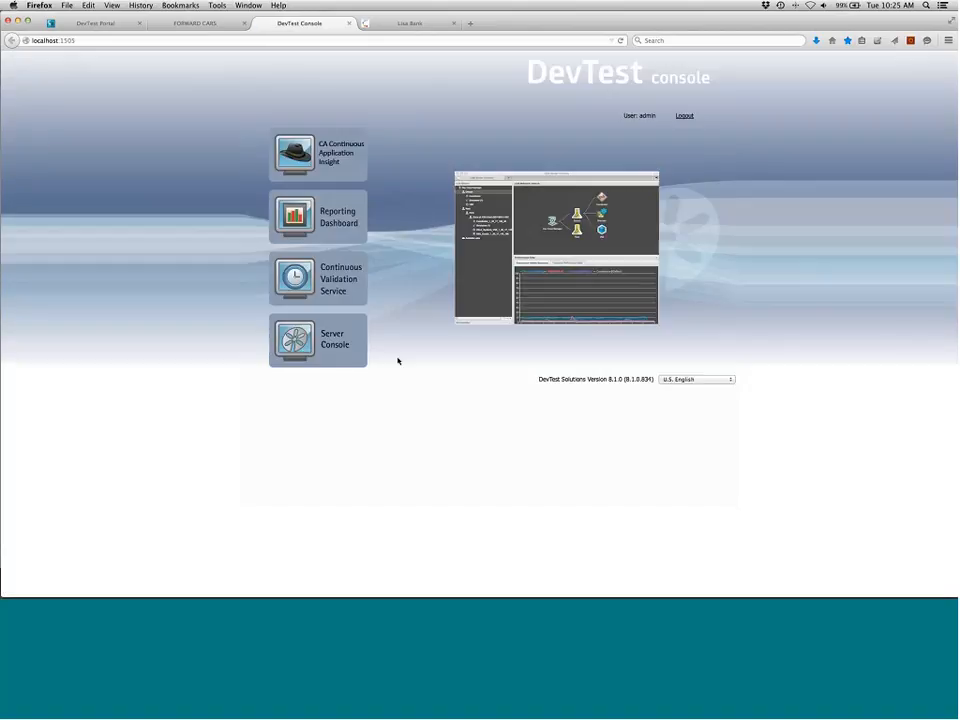
Open the Server Console to inspect the VSE services list, then return to the DevTest Portal
click(298, 349)
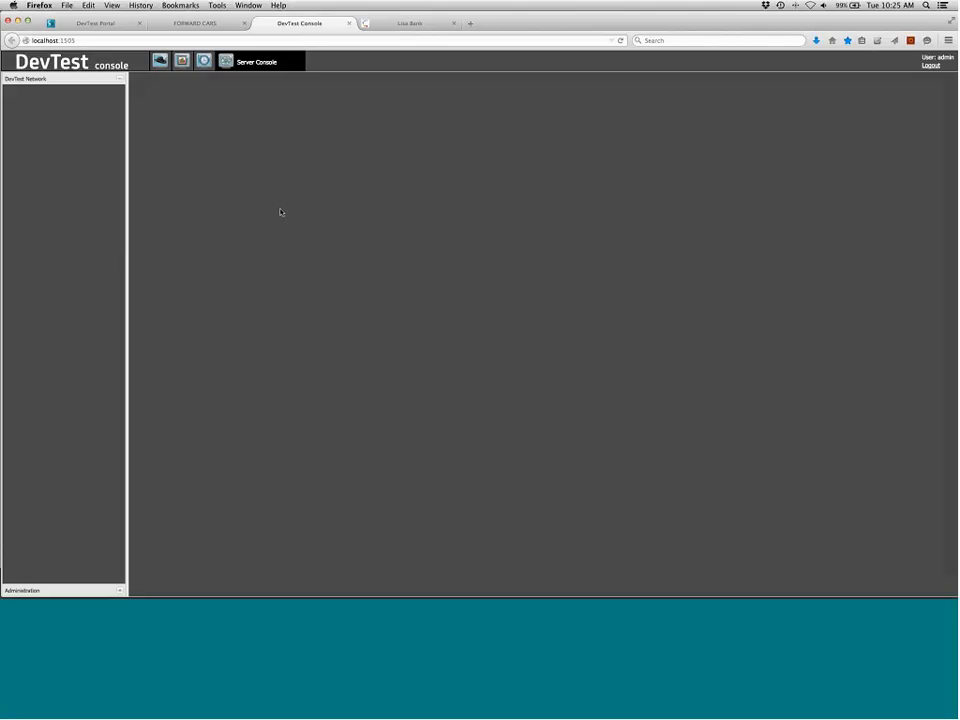
click(305, 292)
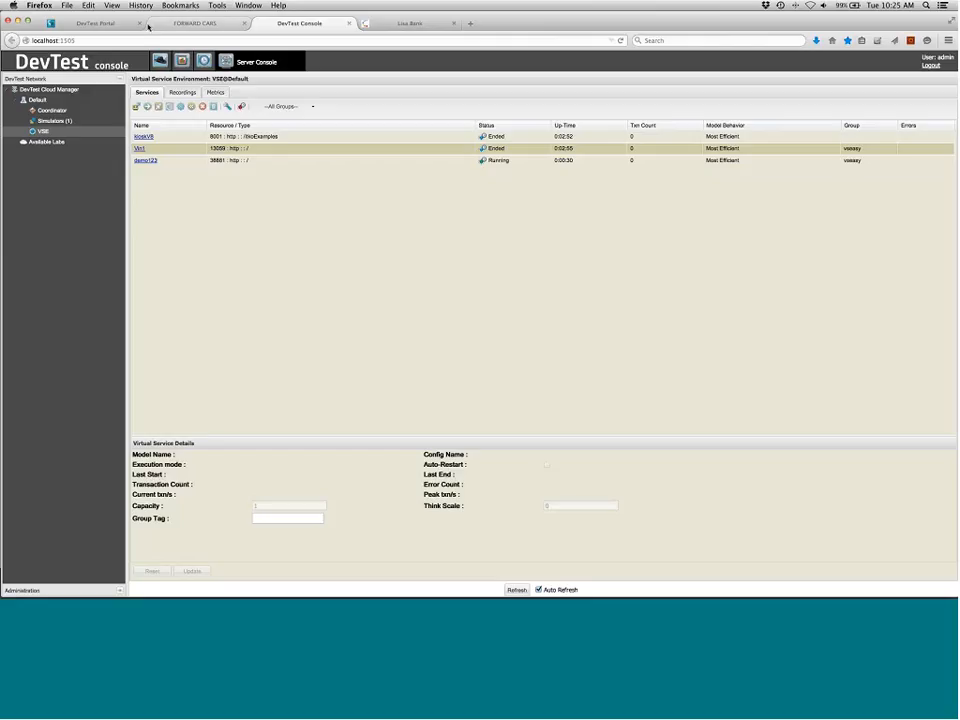
click(146, 24)
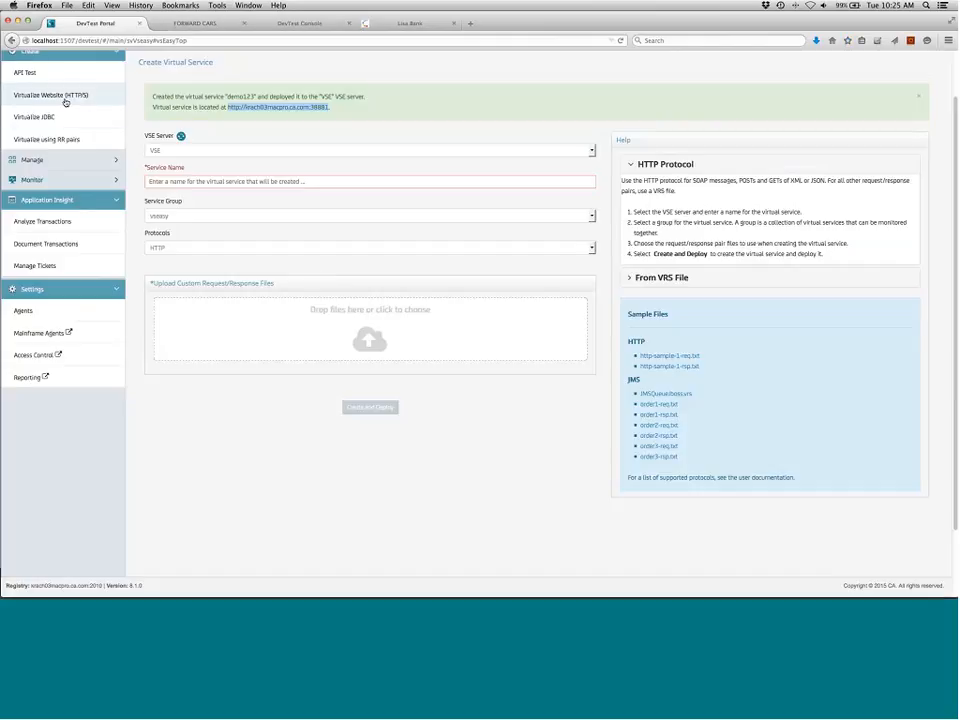
Start a new API Test named TestDemo123 with the copied virtual service URL as its base URL
scroll(65, 102, up, 2)
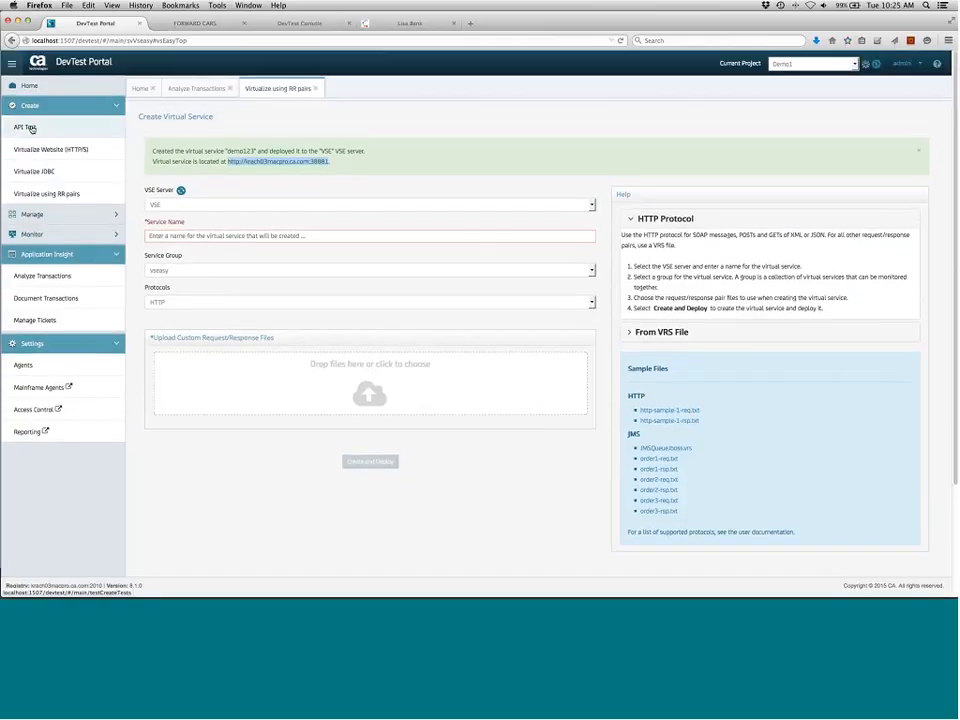
click(25, 128)
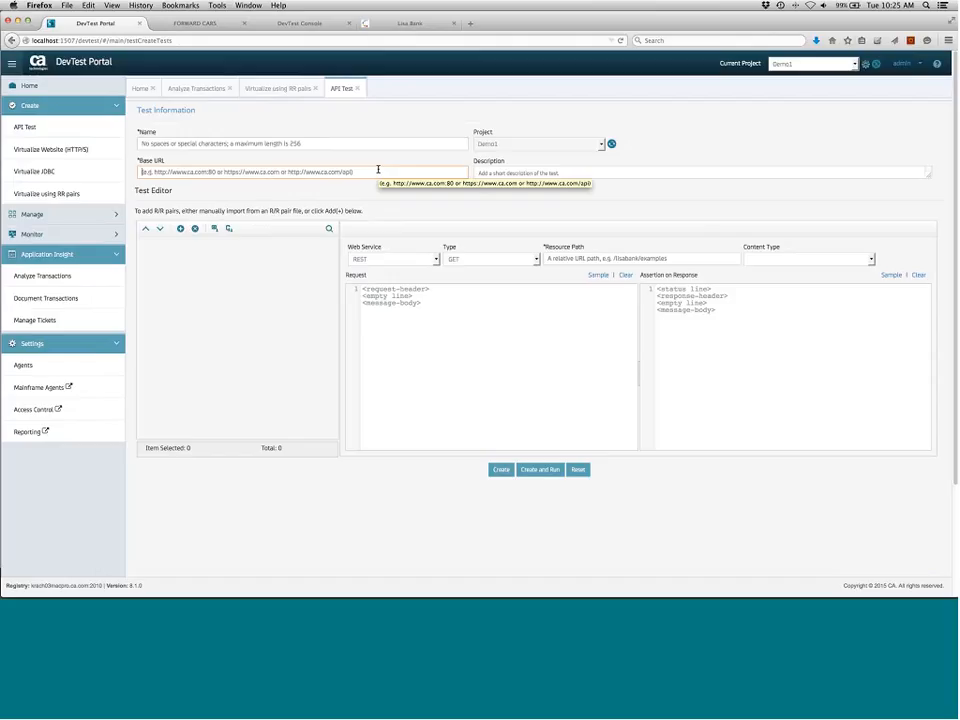
click(378, 170)
text(http://lrach03macpro.ca.com:38881)
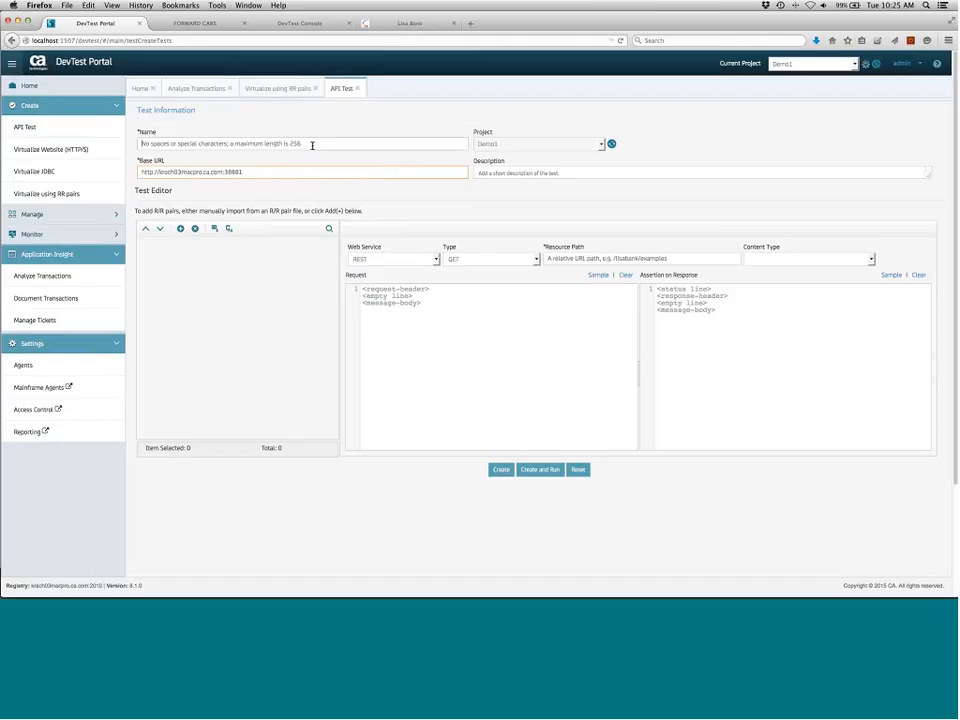
click(312, 145)
text(TestDemo123)
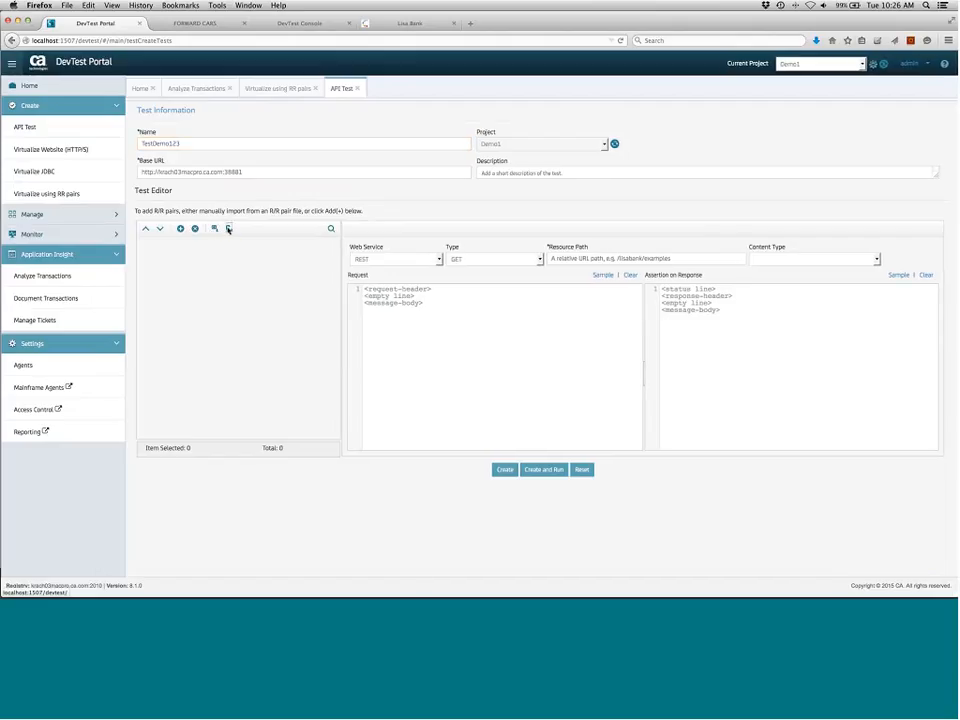
Import all the RR pair files into the test editor
click(228, 229)
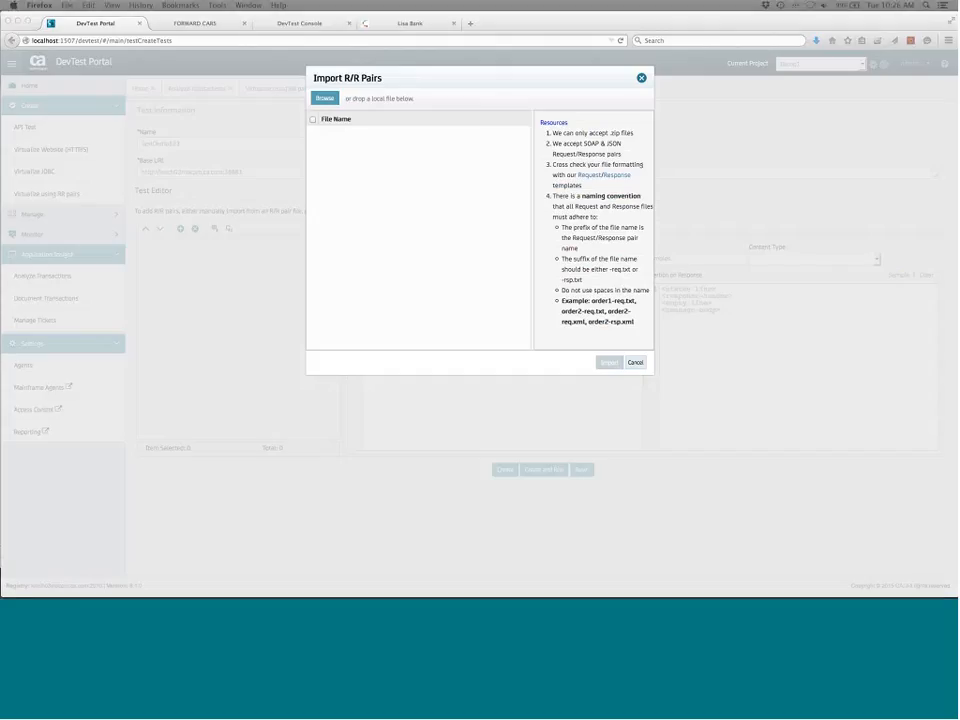
drag(330, 73, 434, 154)
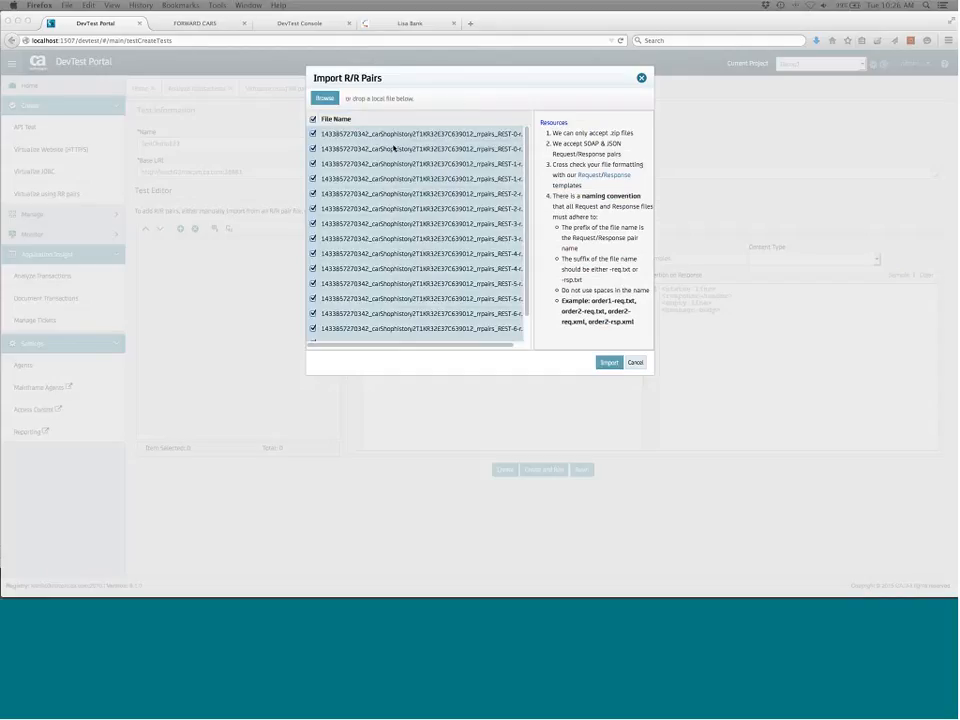
click(609, 362)
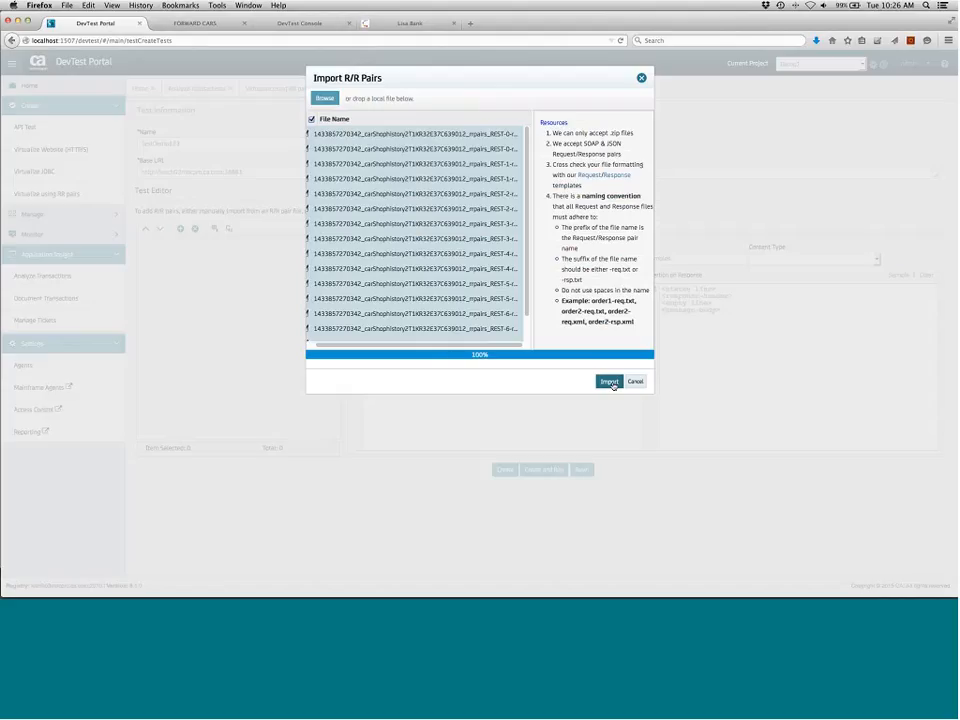
click(610, 382)
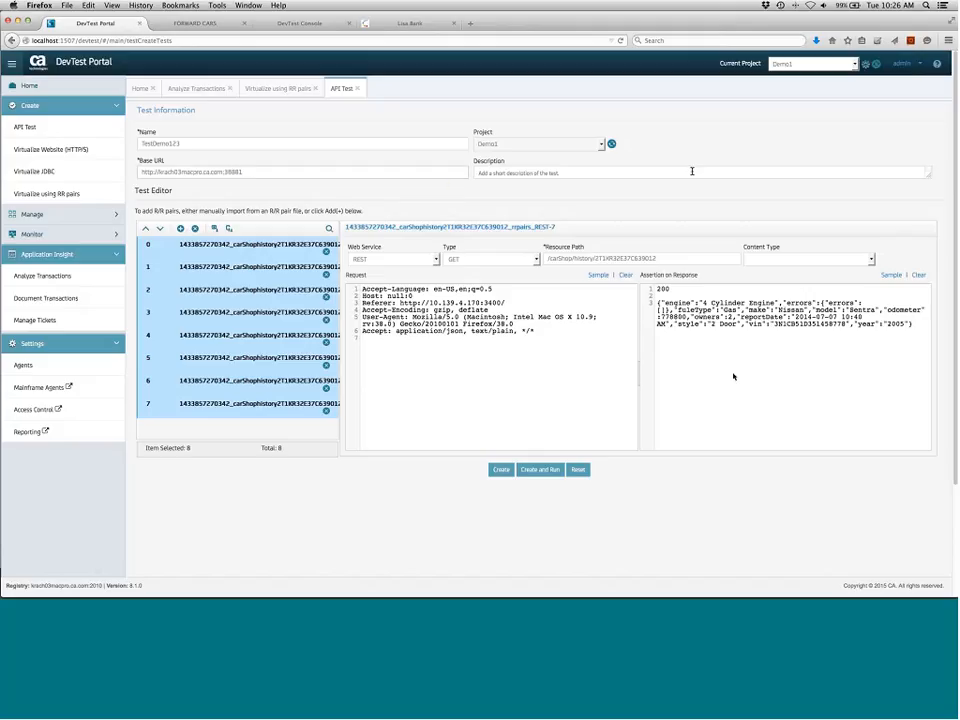
Set the test description to demo12312 and create and run the test
click(660, 176)
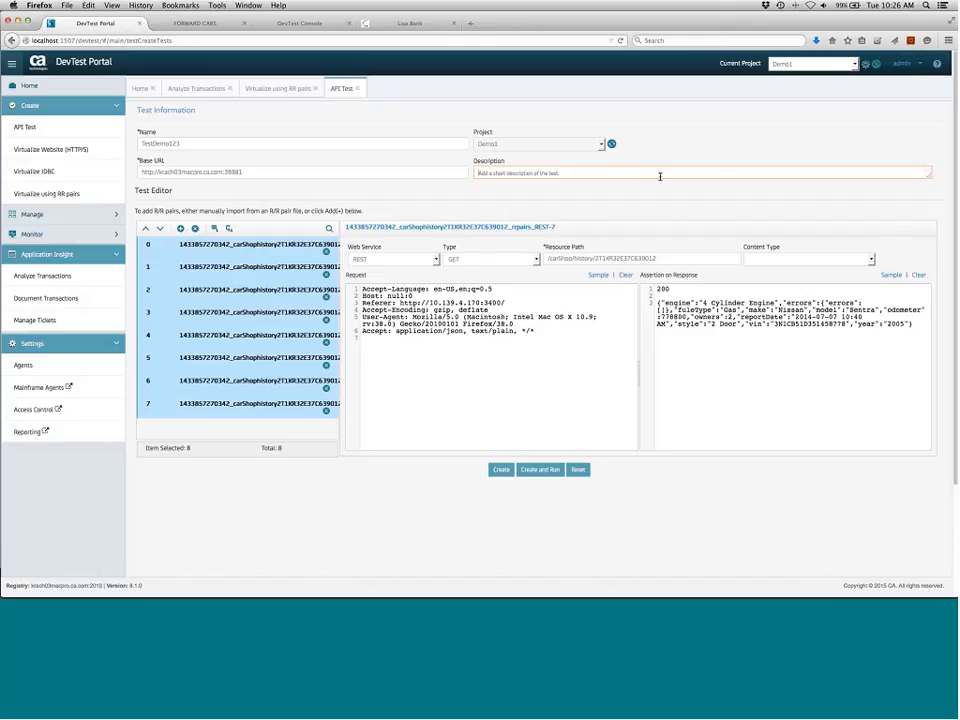
text(demo12312)
click(542, 470)
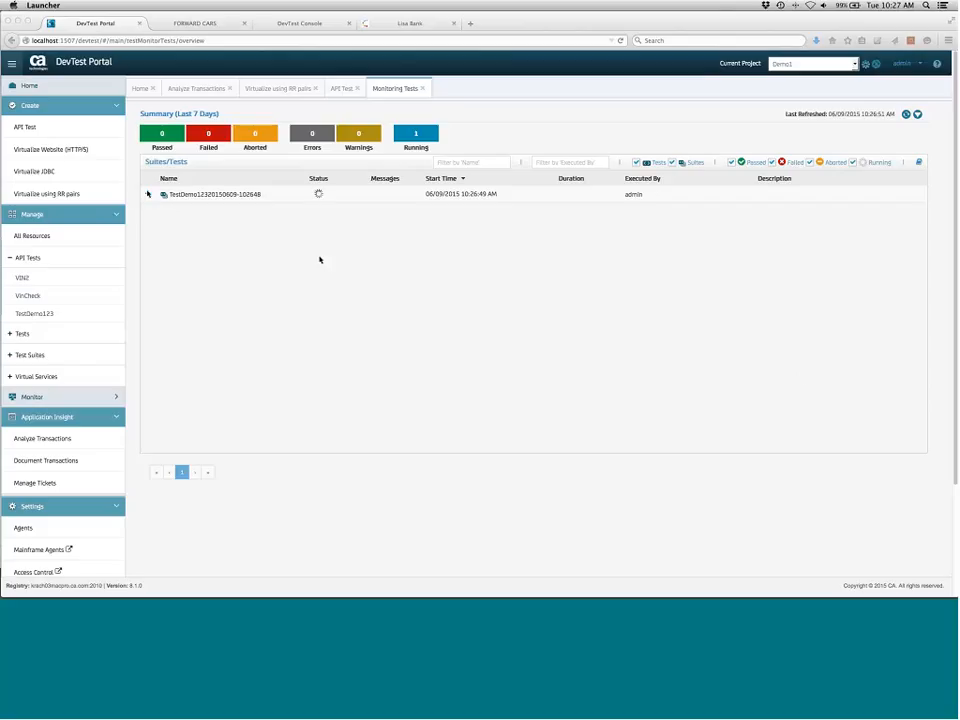
Expand the TestDemo123 run in Monitoring Tests and open the first test's details
click(148, 195)
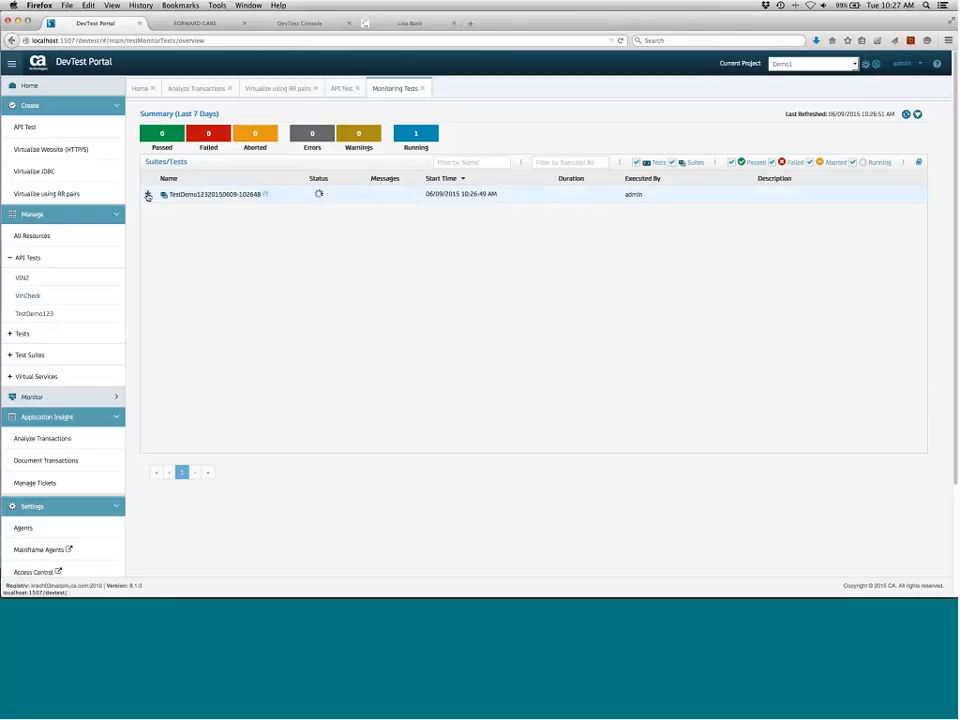
click(148, 196)
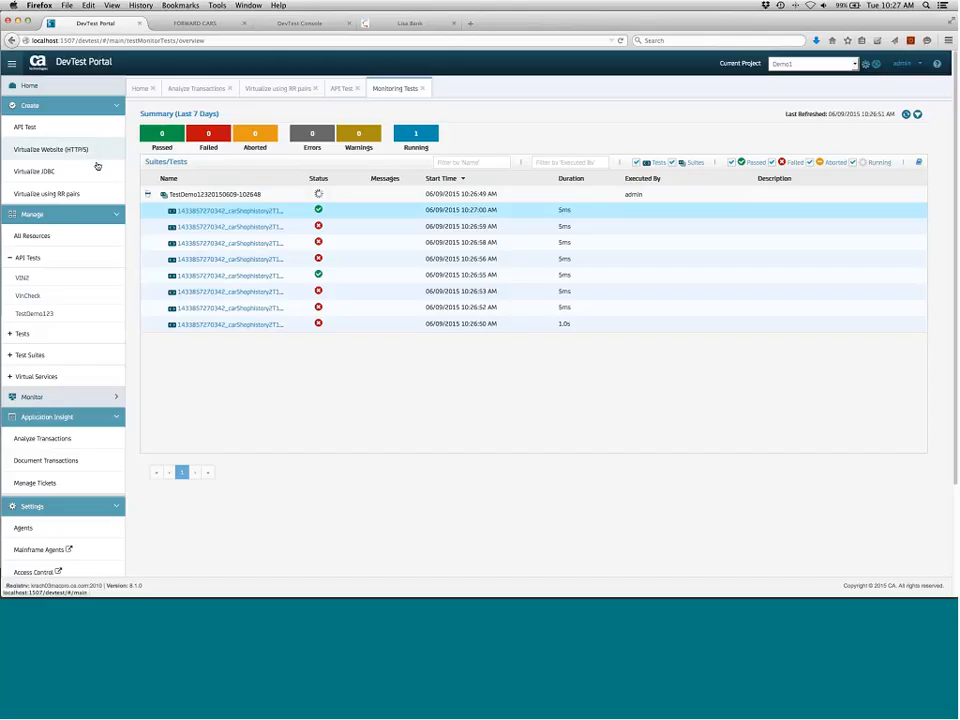
click(258, 212)
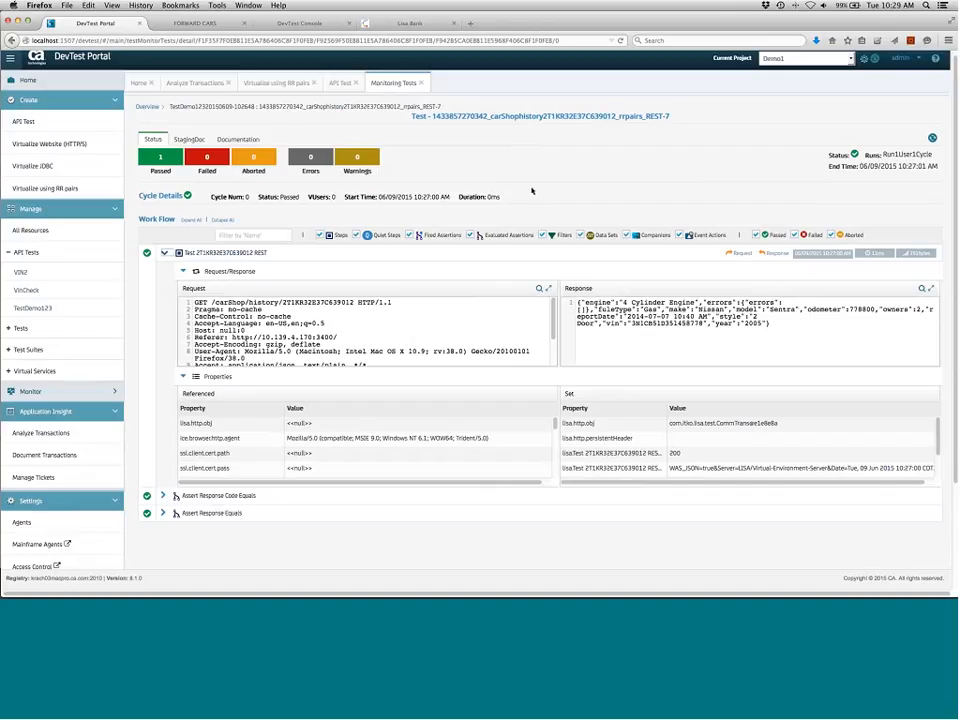
click(283, 84)
click(198, 85)
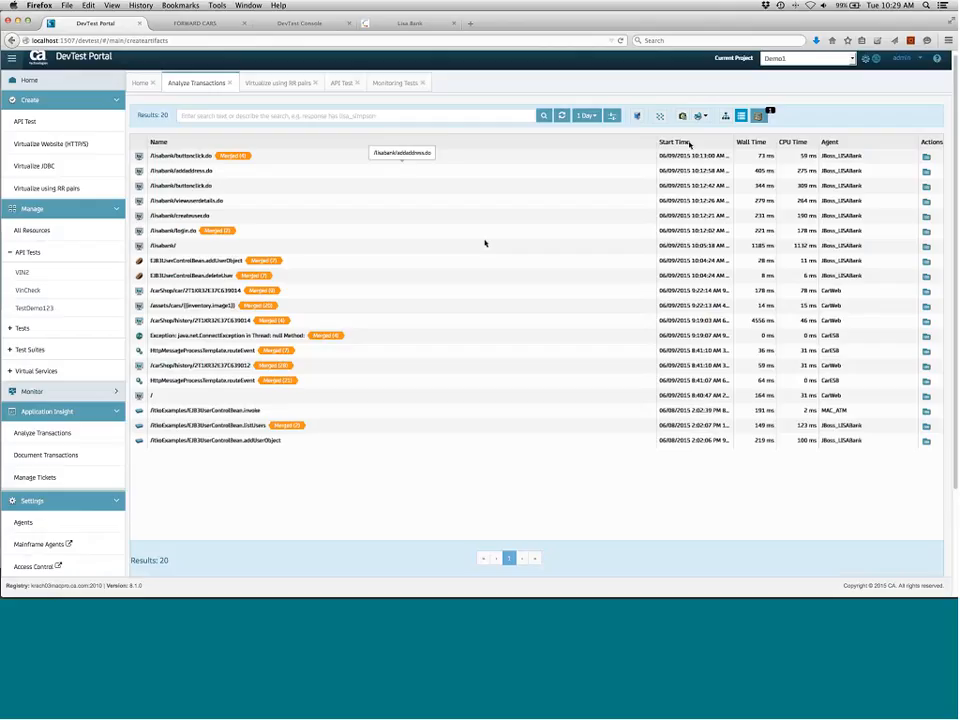
click(757, 117)
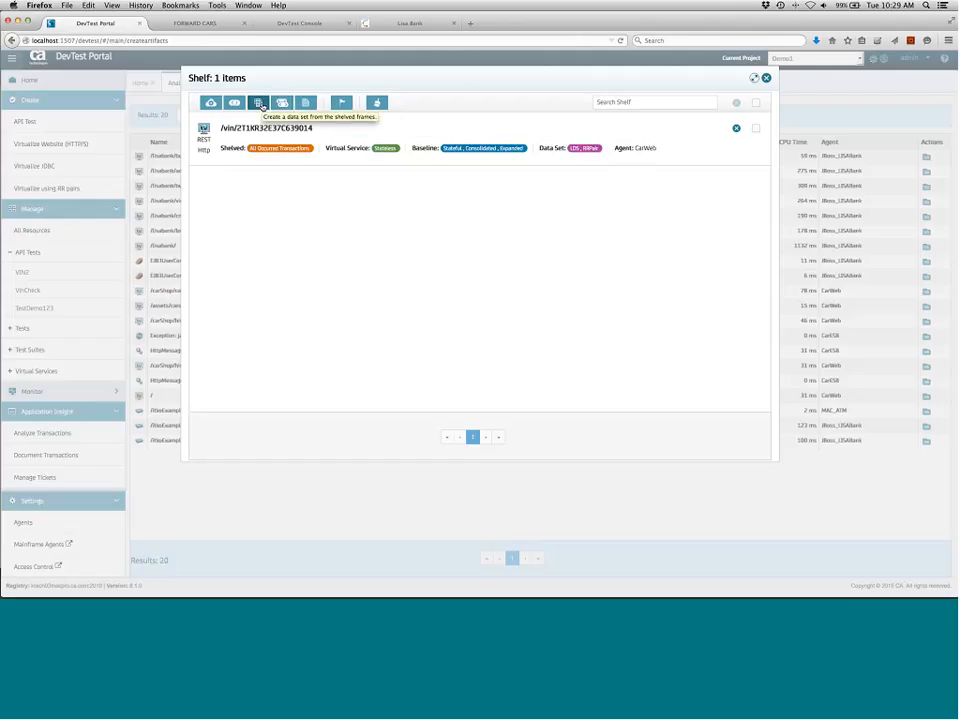
click(259, 104)
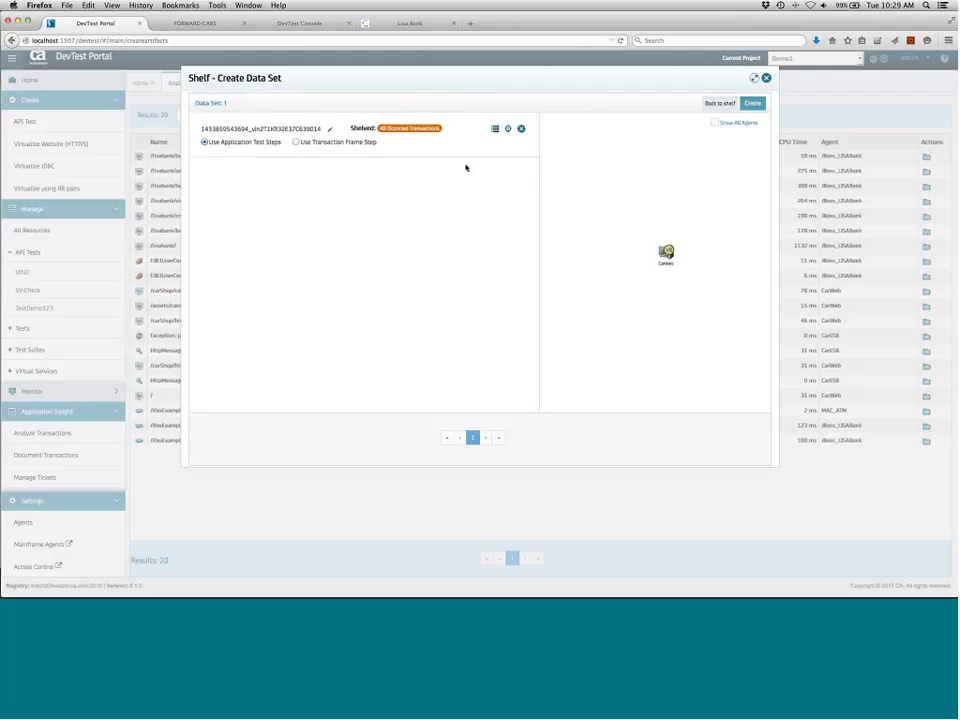
click(753, 104)
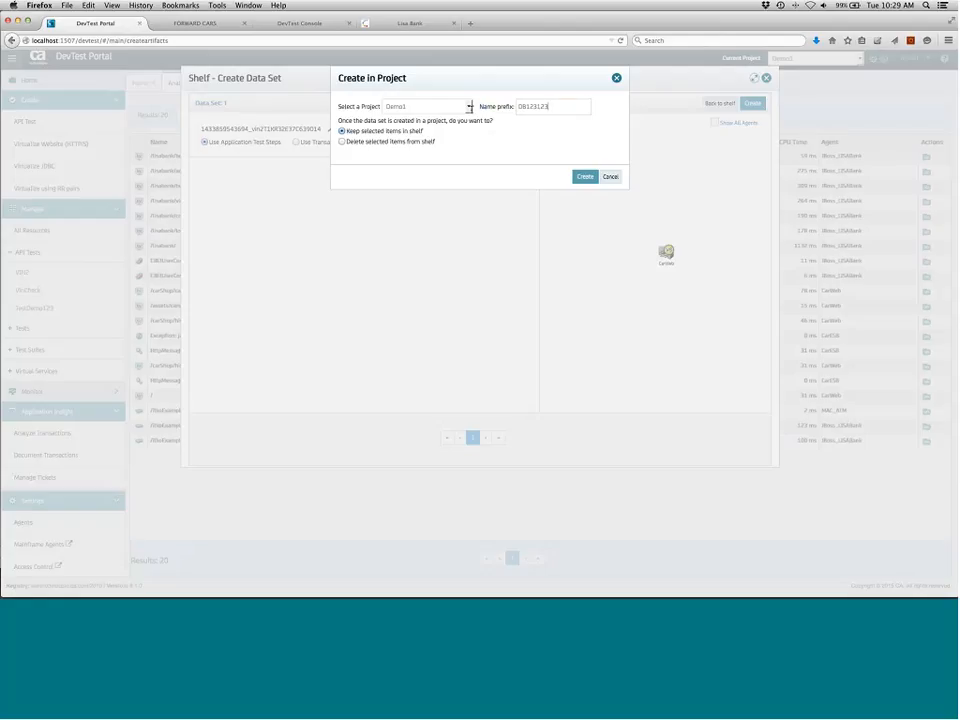
drag(552, 106, 470, 107)
key(BackSpace)
text(lds)
key(Return)
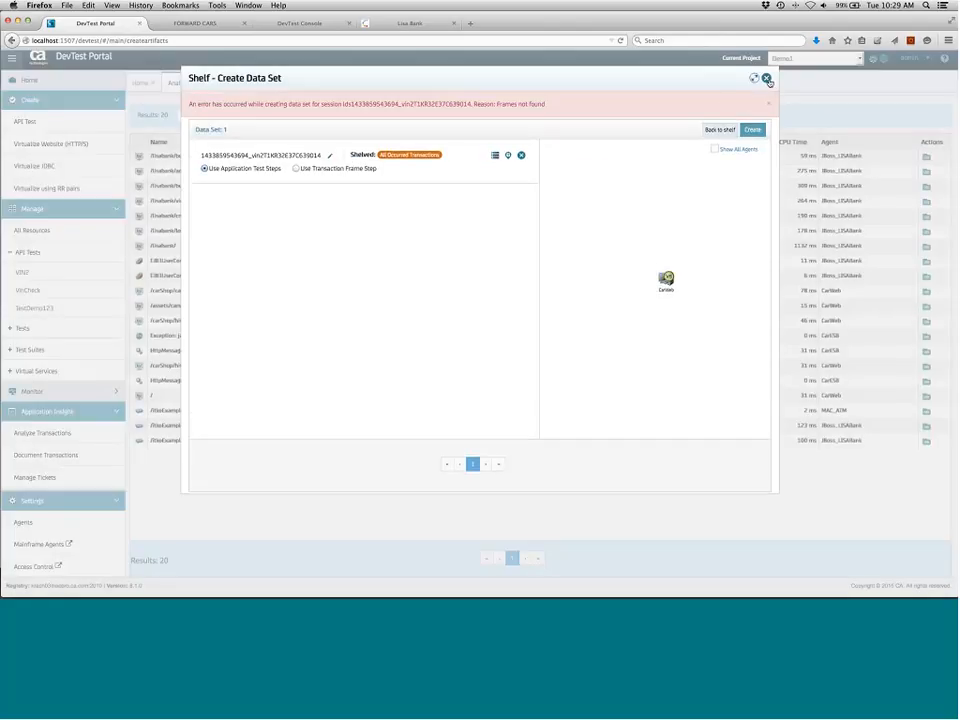
Close the data set dialog and check the project's Data folder in DevTest Workstation
click(766, 78)
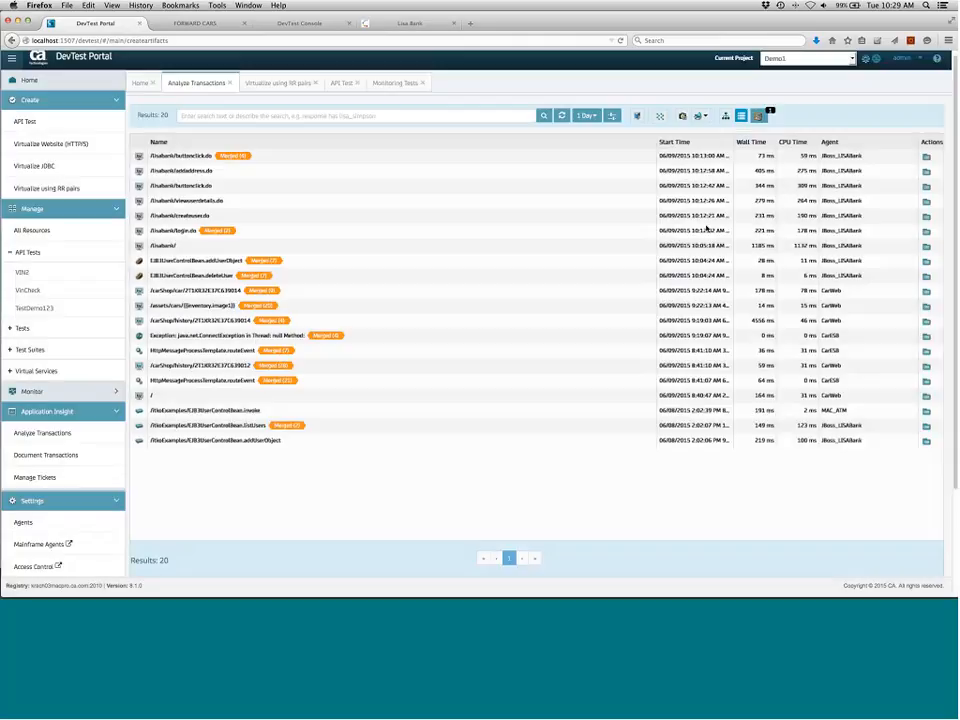
scroll(341, 569, down, 1)
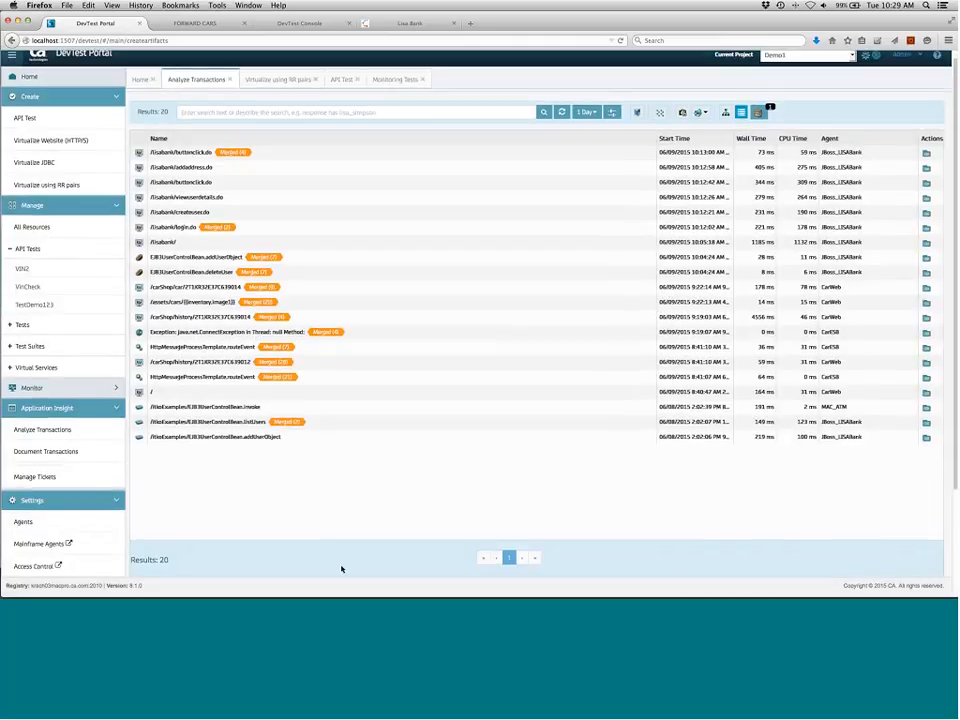
key(super+Tab)
key(super+Tab)
key(super+Tab)
key(super+Tab)
key(super+Tab)
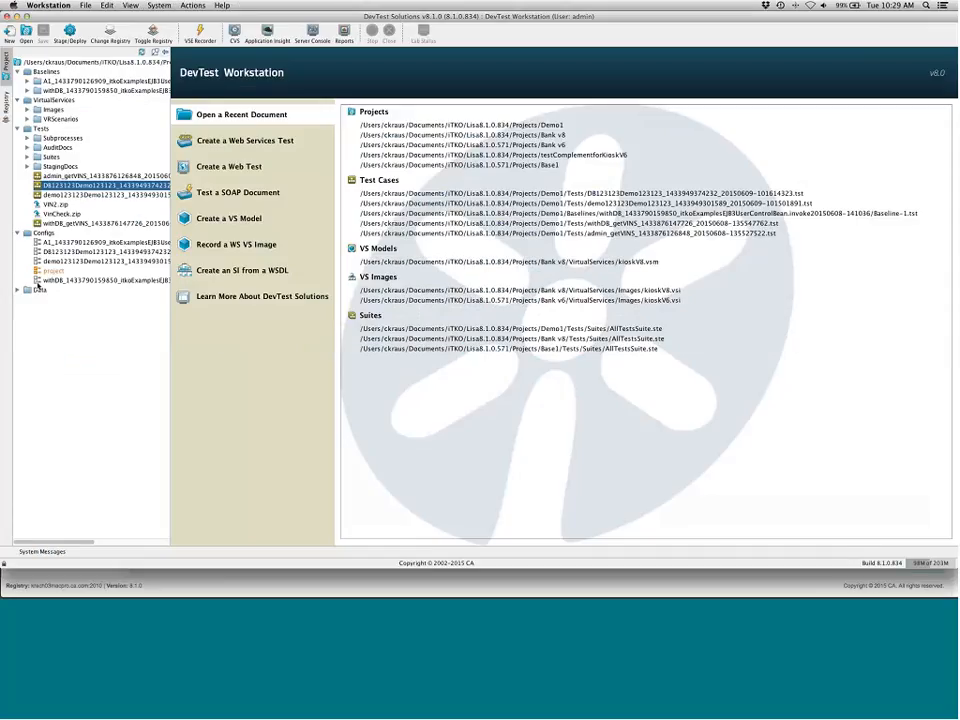
click(37, 290)
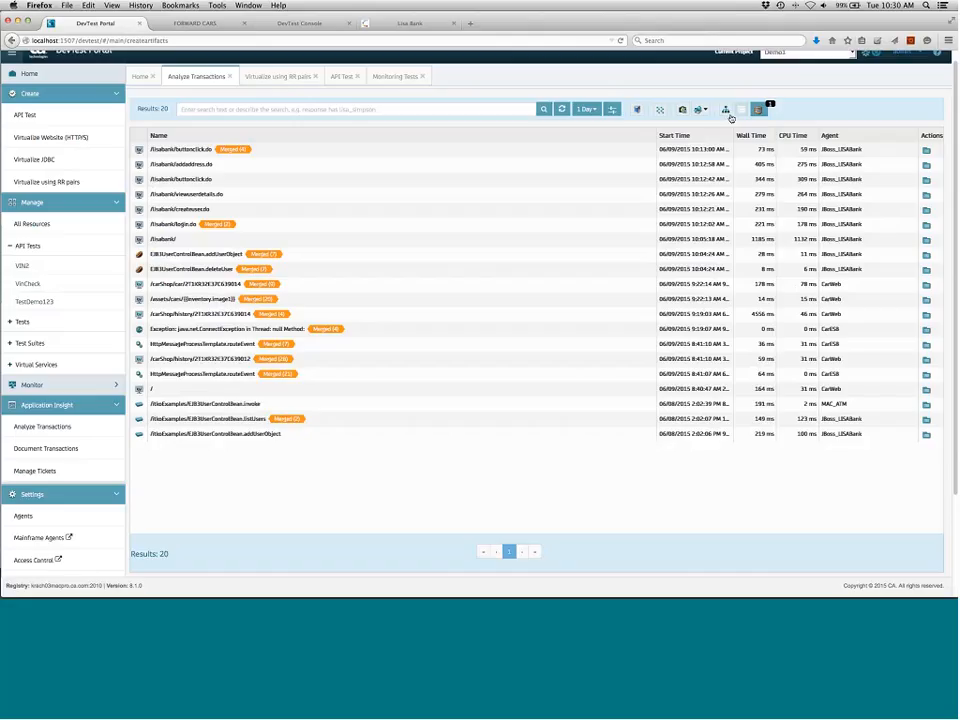
List transactions unmerged and inspect the /carShop/car/3N1CB51D35l458771 transaction's response, request, log messages and XML details
click(659, 111)
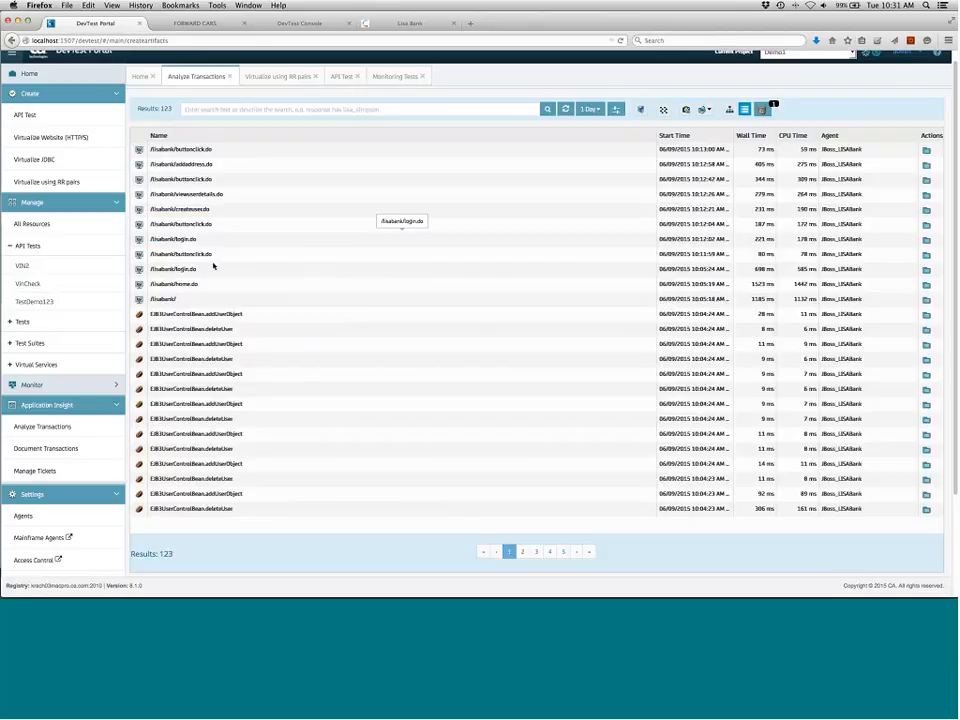
click(536, 553)
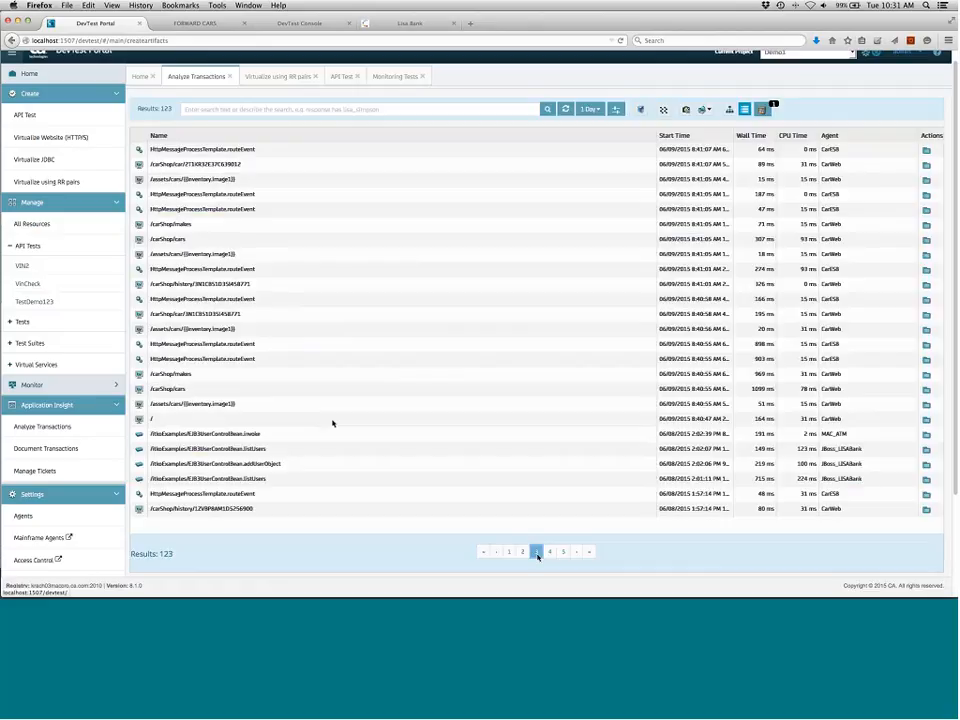
click(265, 317)
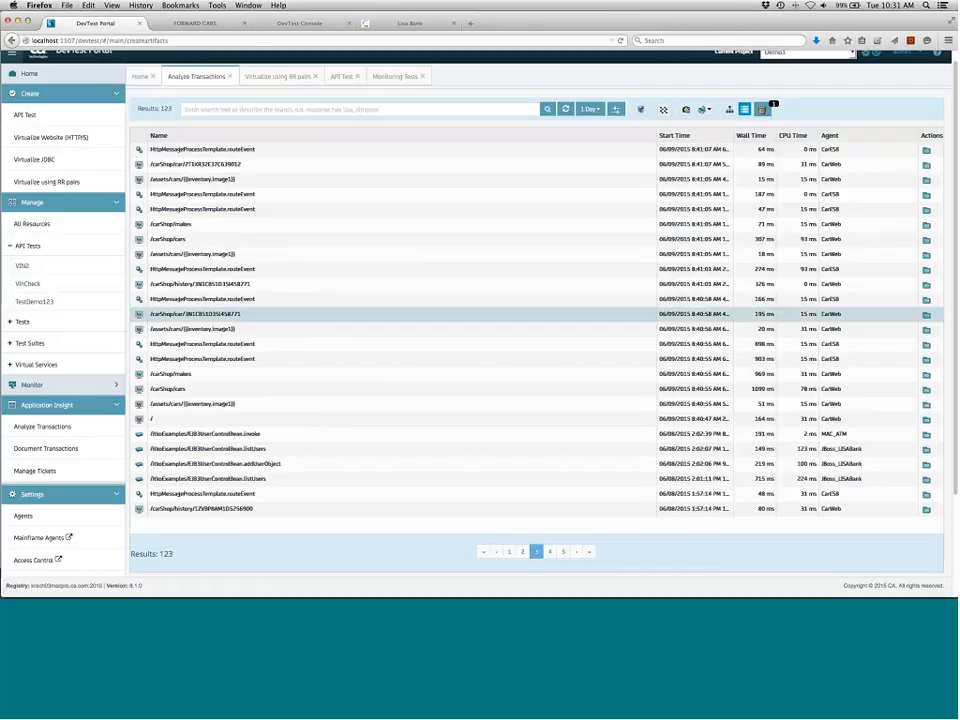
click(926, 316)
click(452, 163)
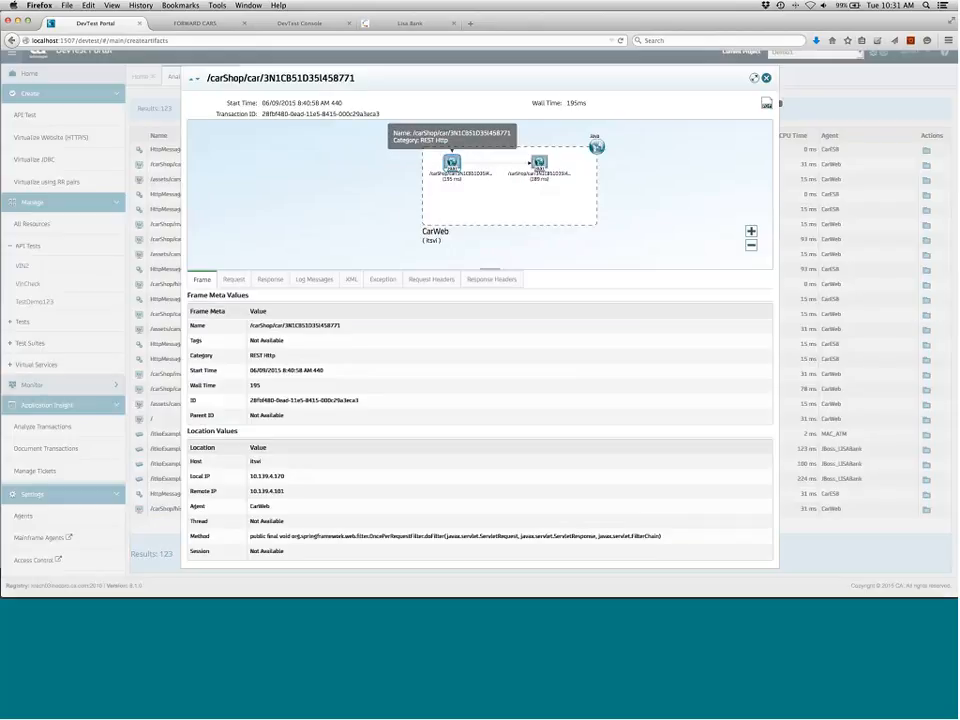
scroll(448, 178, up, 1)
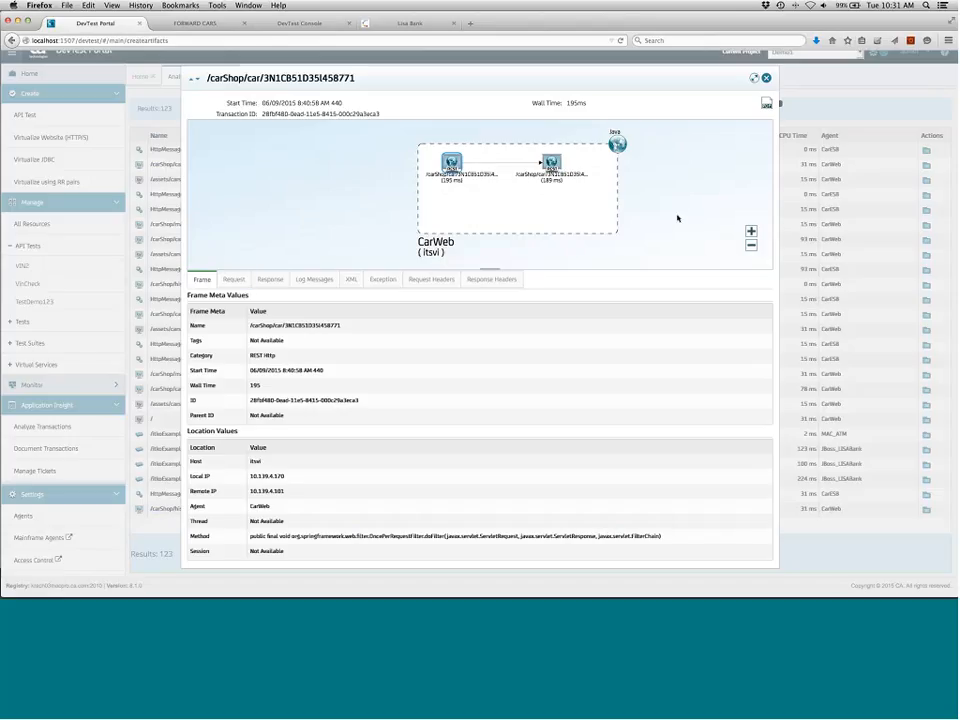
click(268, 280)
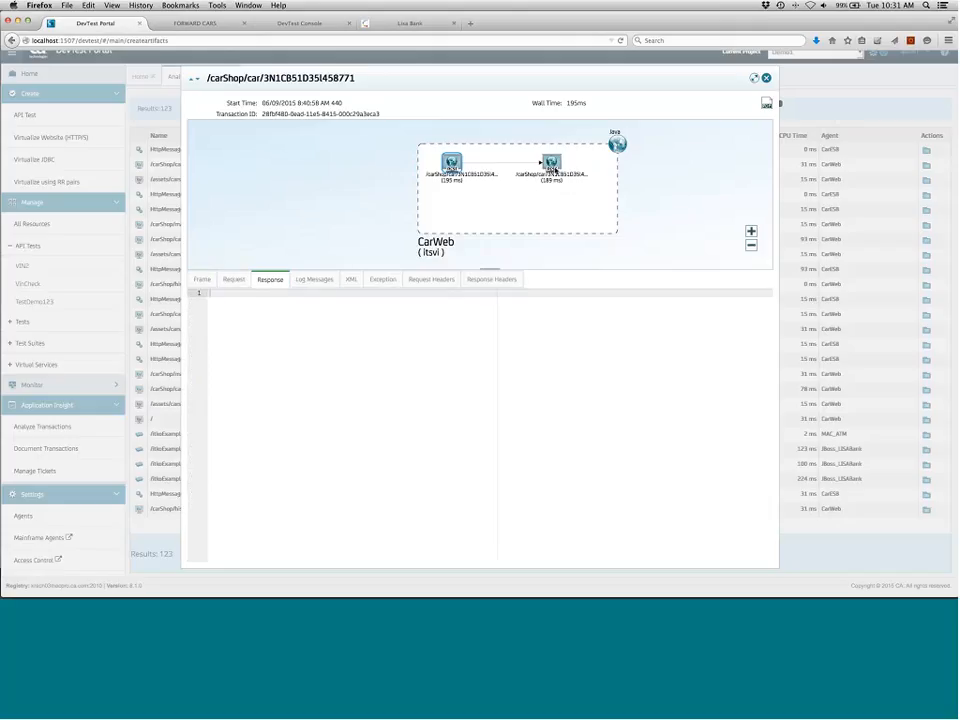
click(235, 279)
click(284, 281)
click(324, 281)
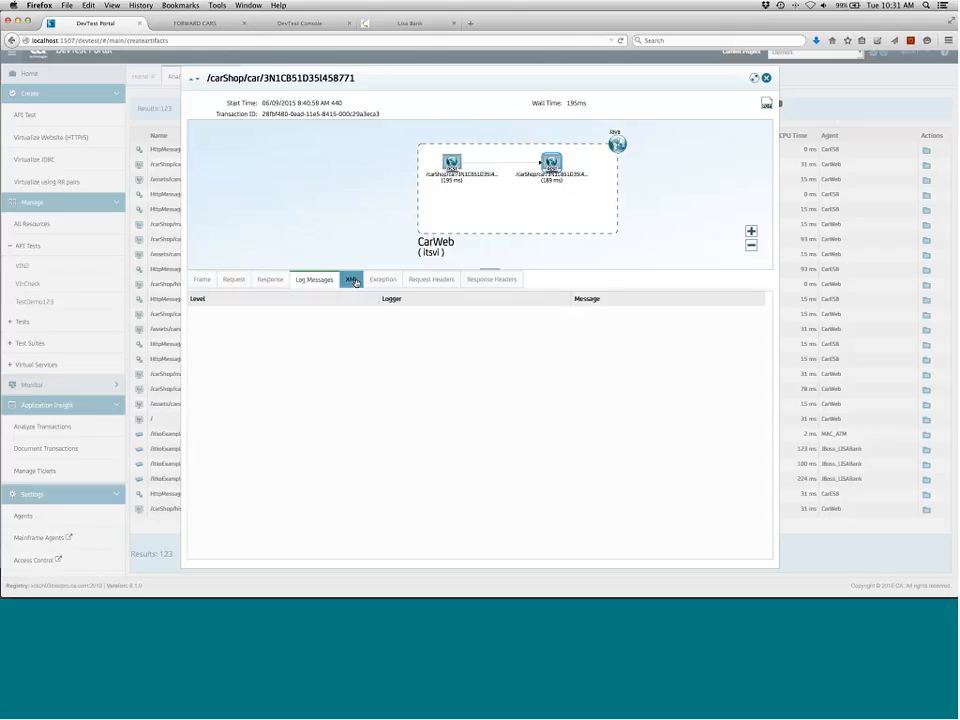
click(354, 281)
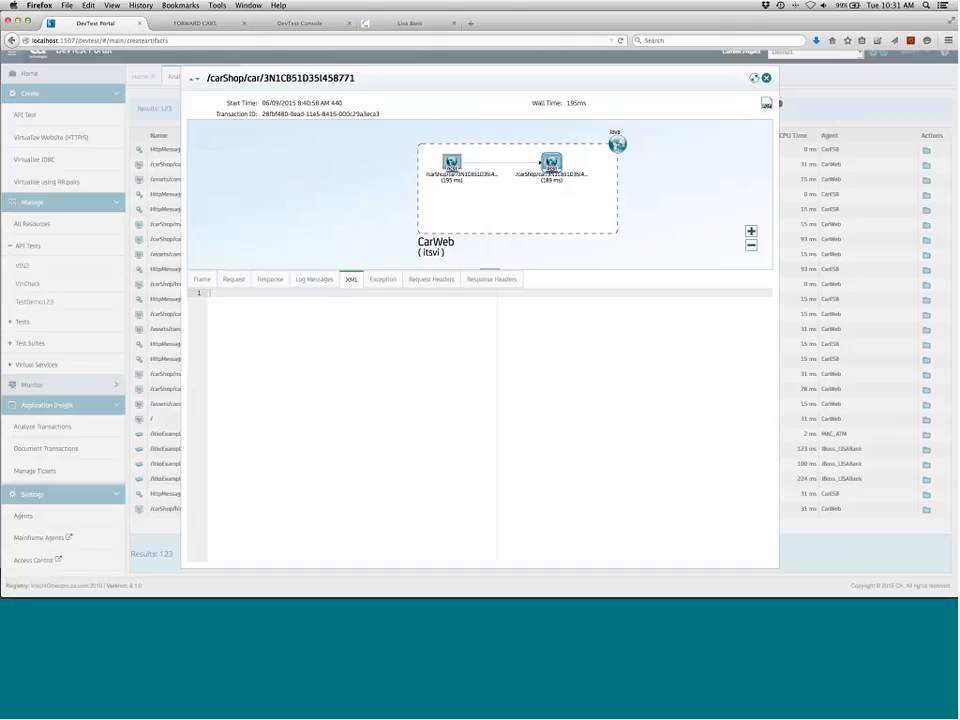
click(767, 79)
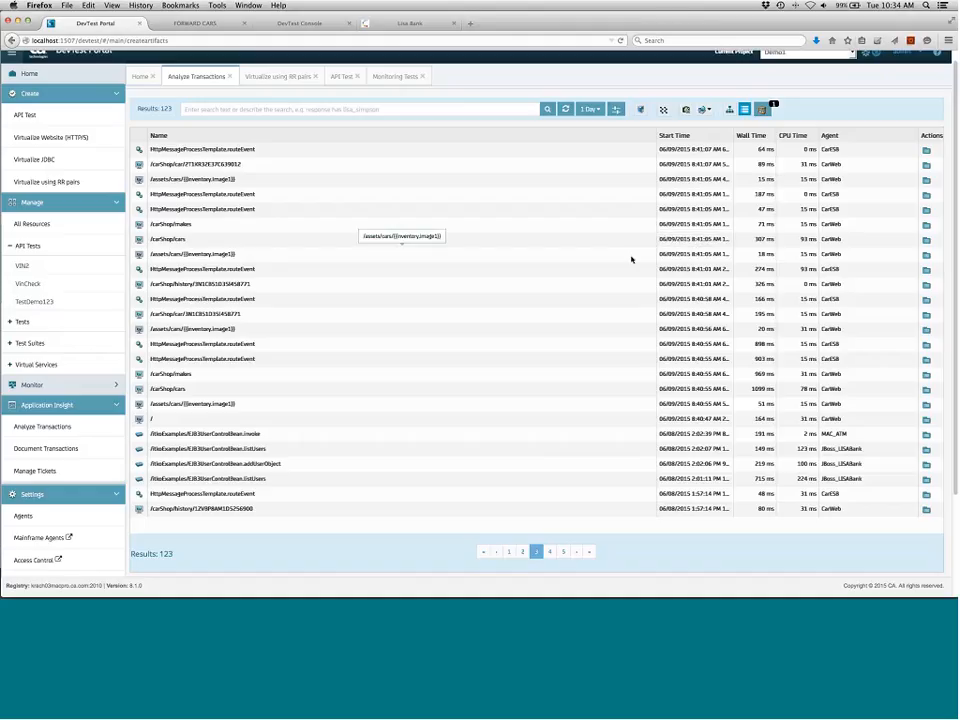
Switch to the Remote Desktop session and rearrange its windows, minimizing Task Manager
key(super+Tab)
key(super+Tab)
key(super+Tab)
key(super+Tab)
key(super+Tab)
key(super+Tab)
key(super+Tab)
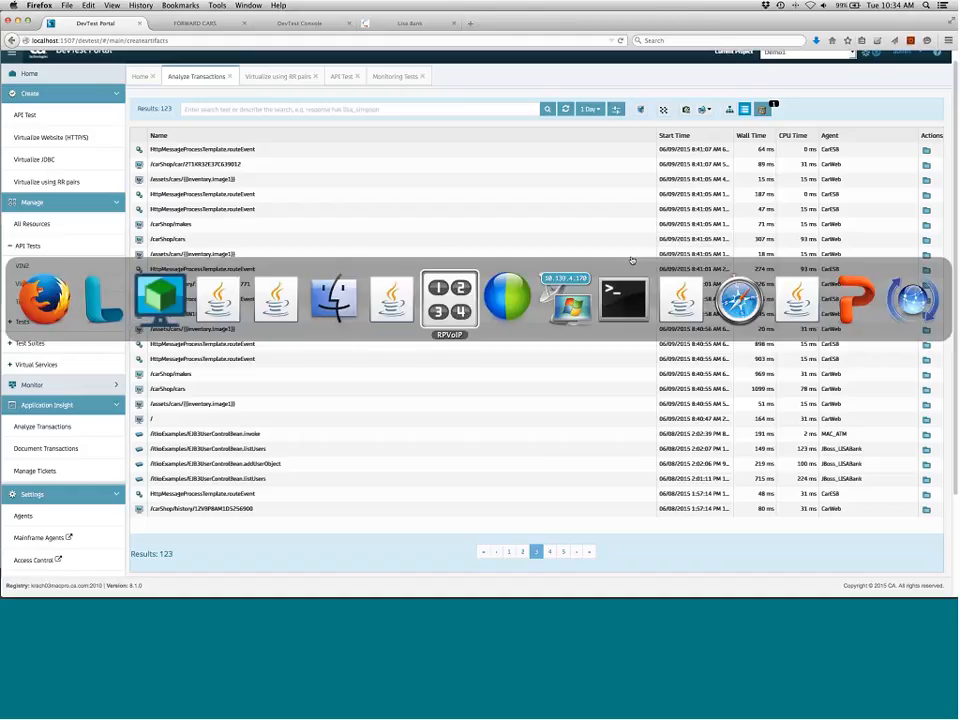
key(super+Tab)
key(super+Tab)
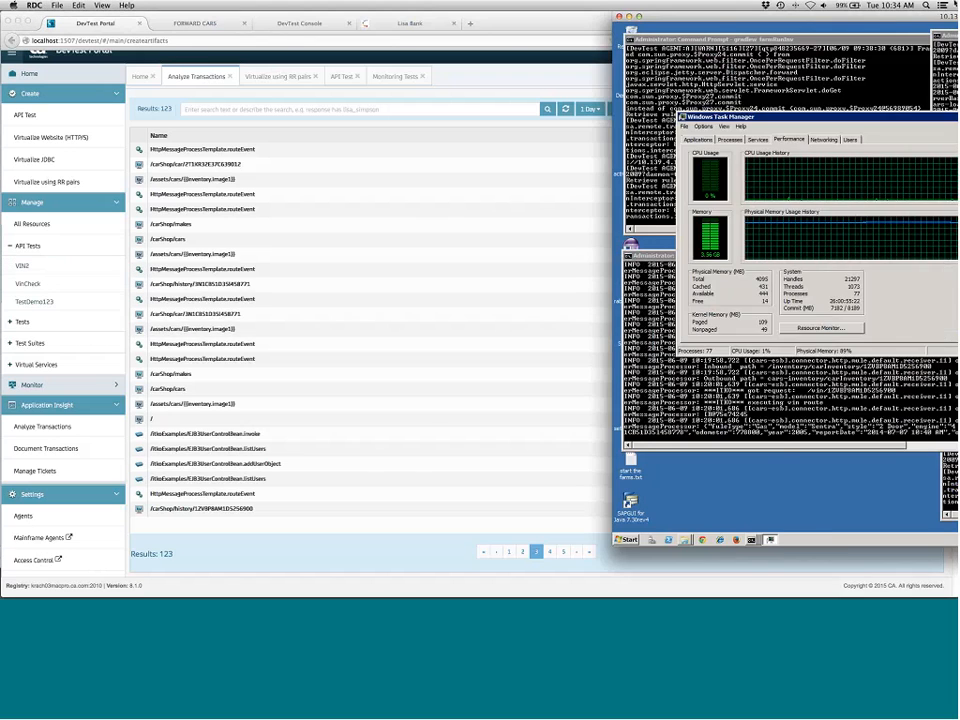
drag(955, 14, 537, 27)
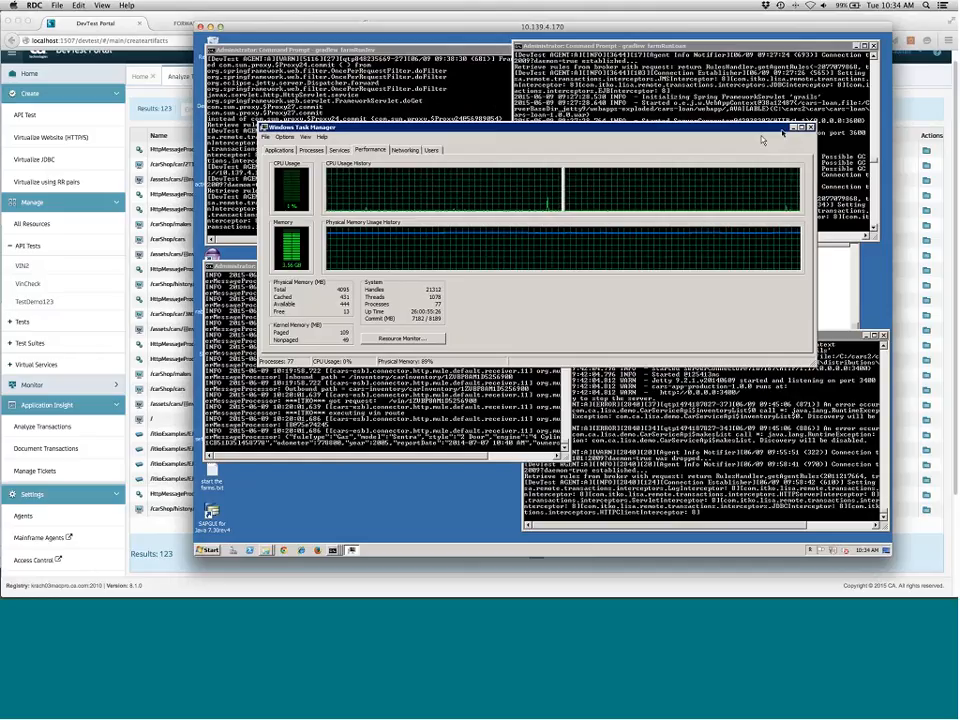
click(794, 128)
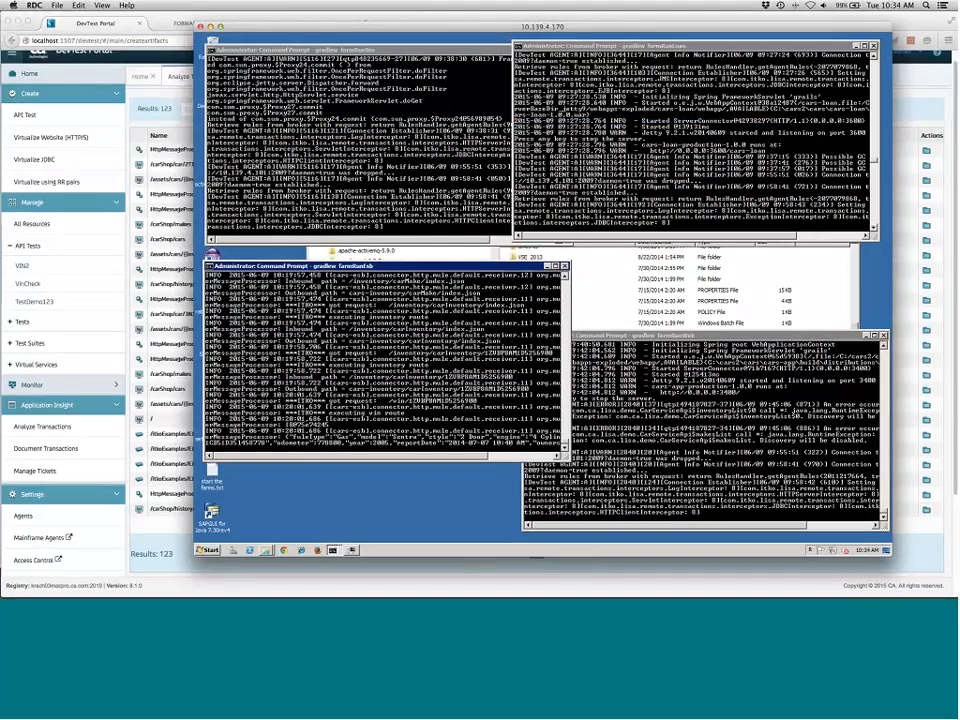
click(150, 86)
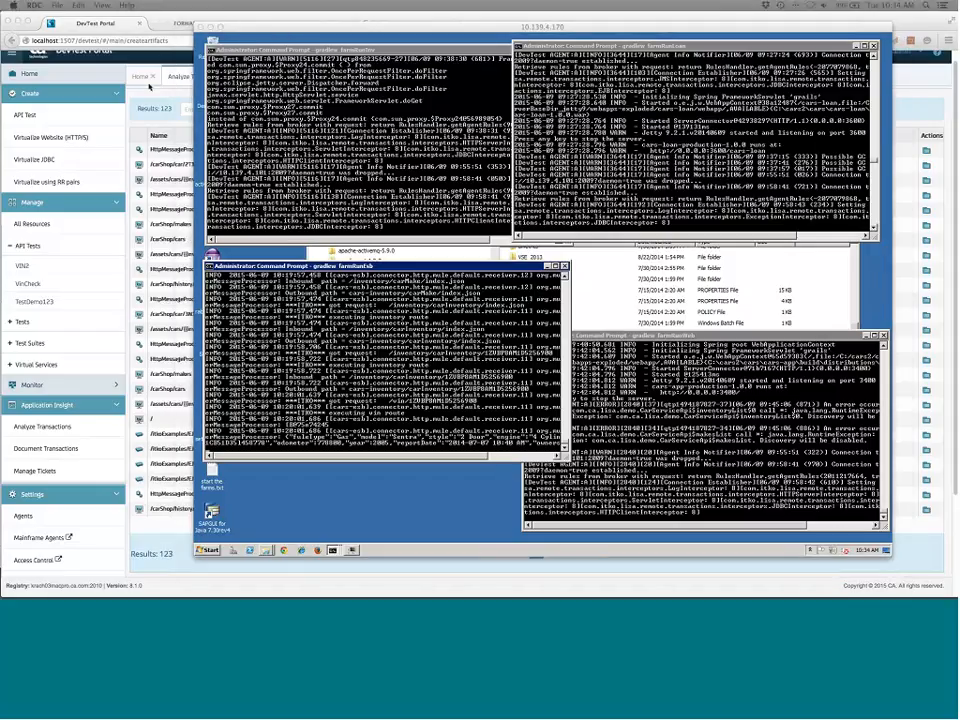
drag(150, 86, 225, 60)
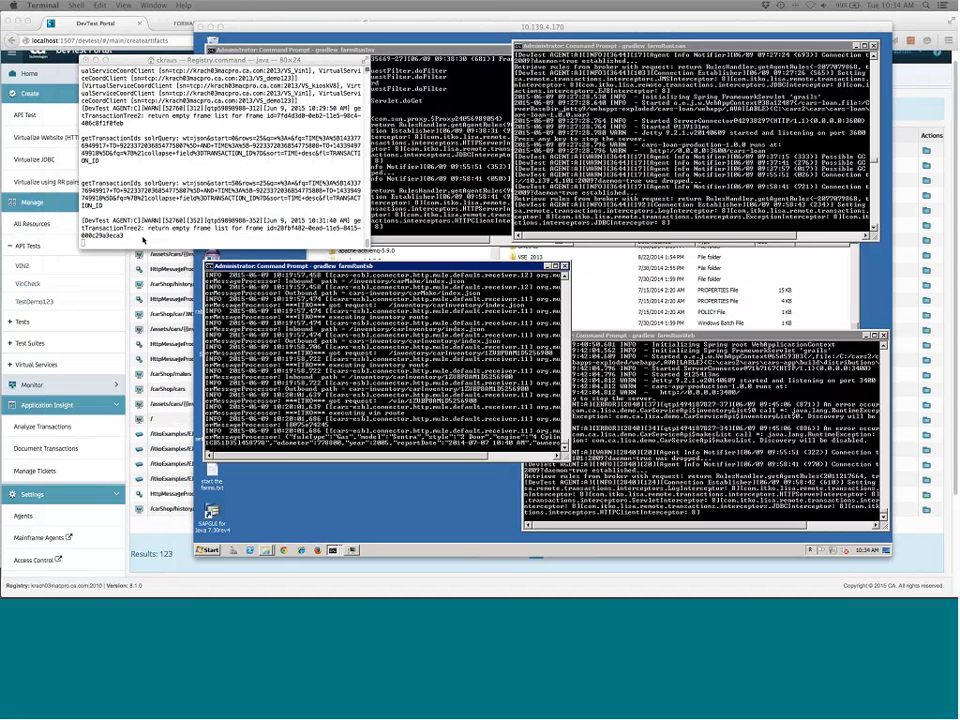
drag(143, 240, 277, 203)
drag(172, 60, 350, 182)
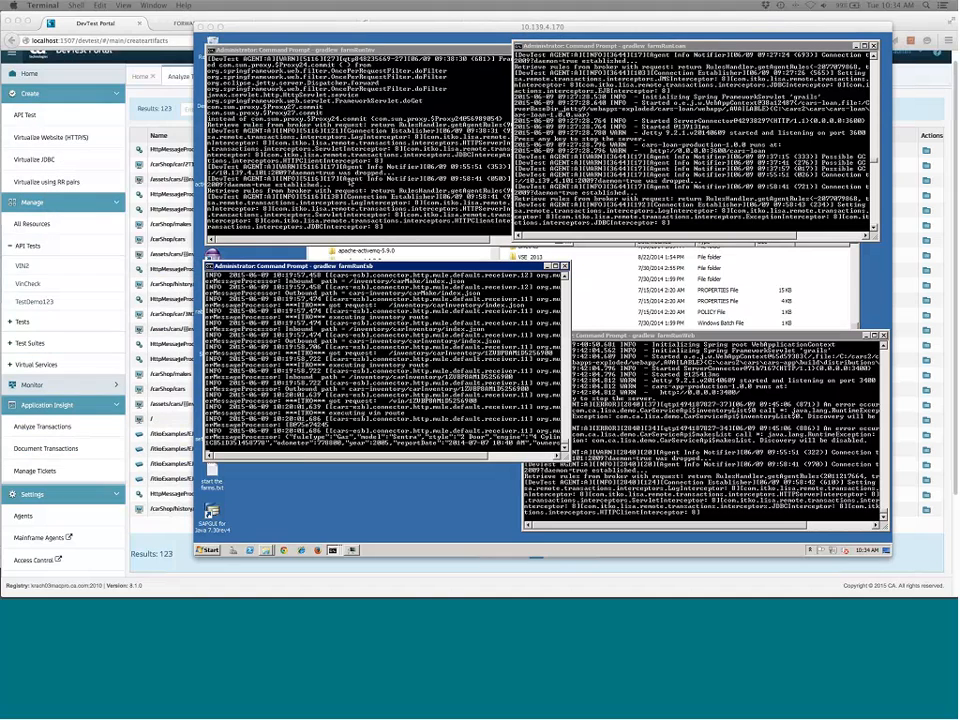
click(500, 38)
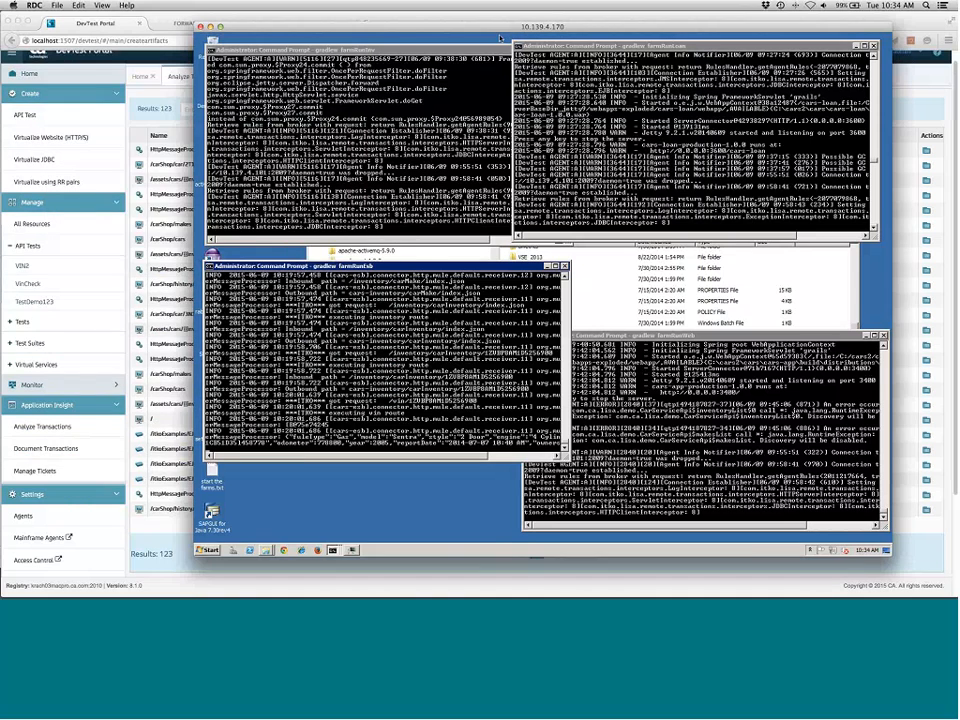
drag(500, 38, 429, 46)
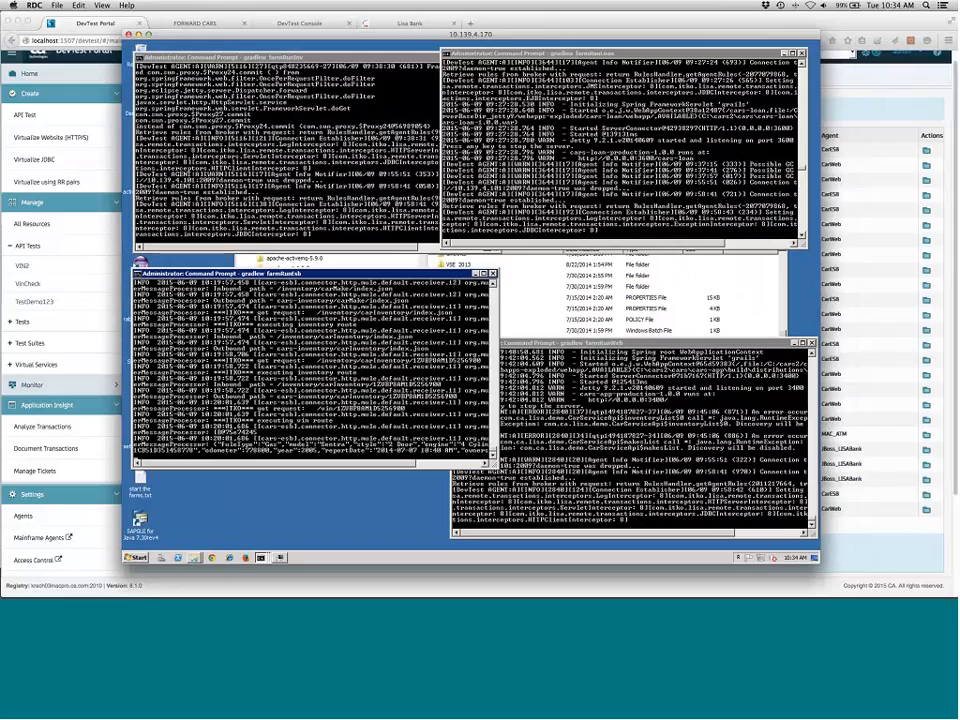
Scroll through the farmRunLoan command prompt output to review the agent startup log
scroll(802, 152, up, 2)
drag(802, 154, 810, 70)
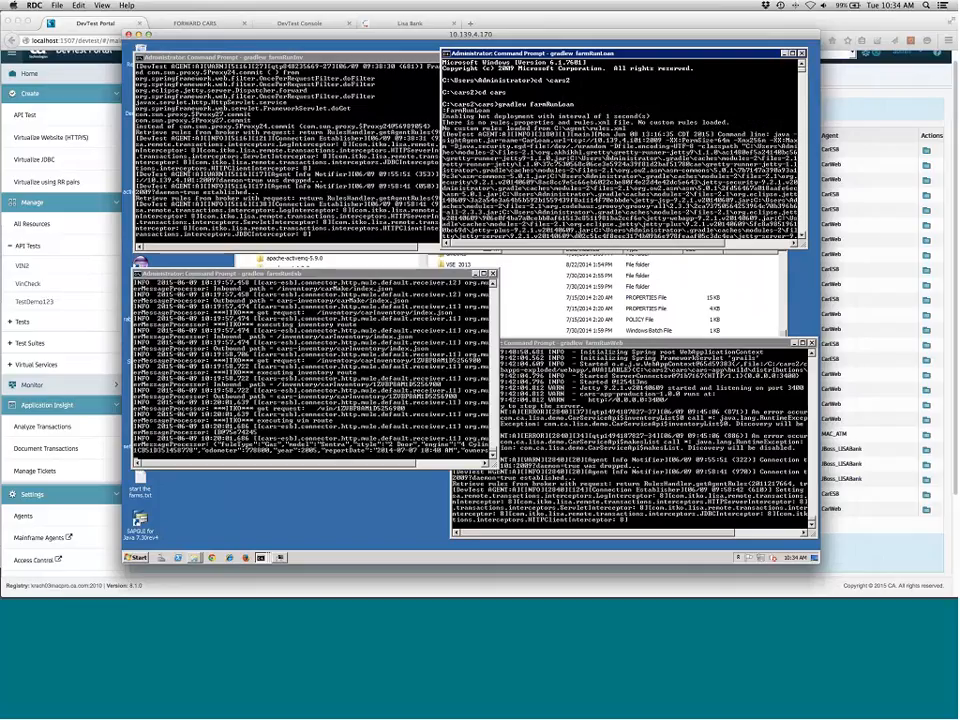
scroll(613, 184, down, 12)
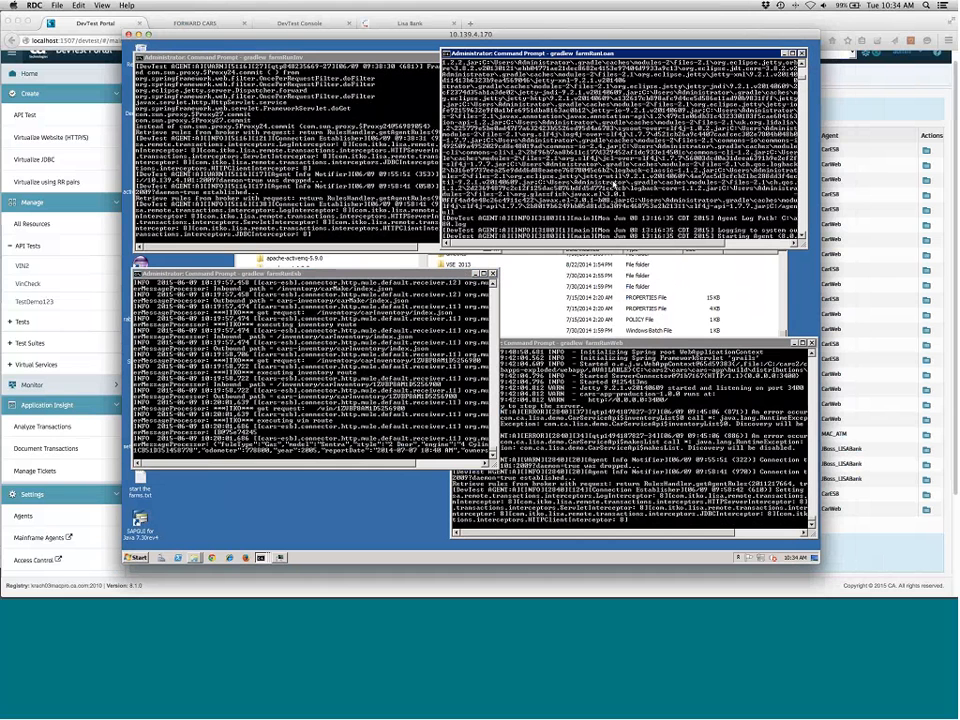
scroll(615, 183, down, 6)
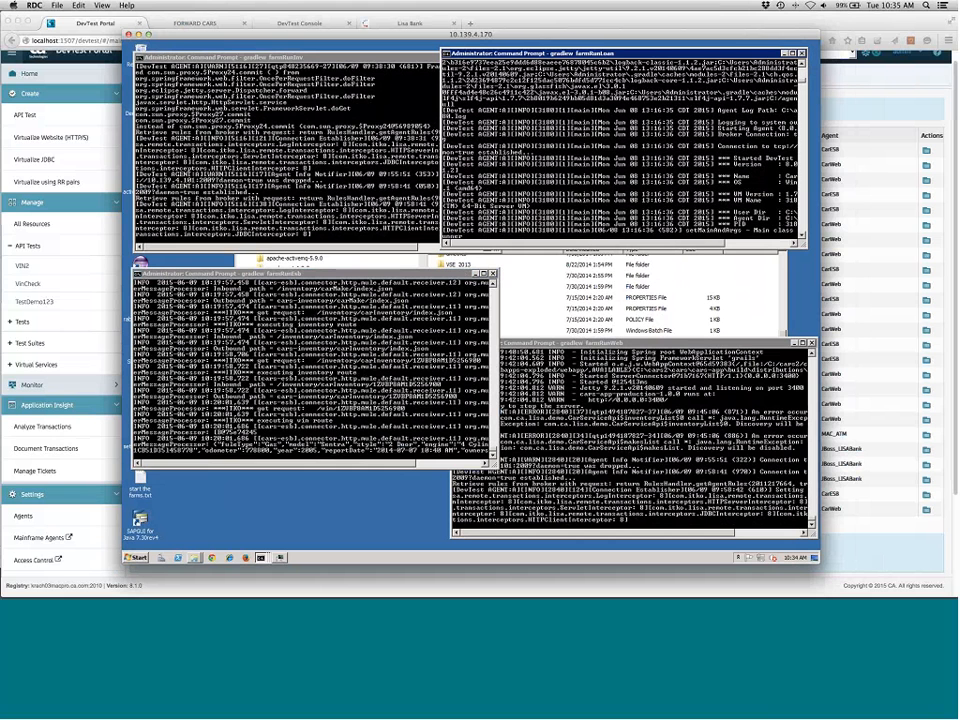
drag(702, 243, 774, 243)
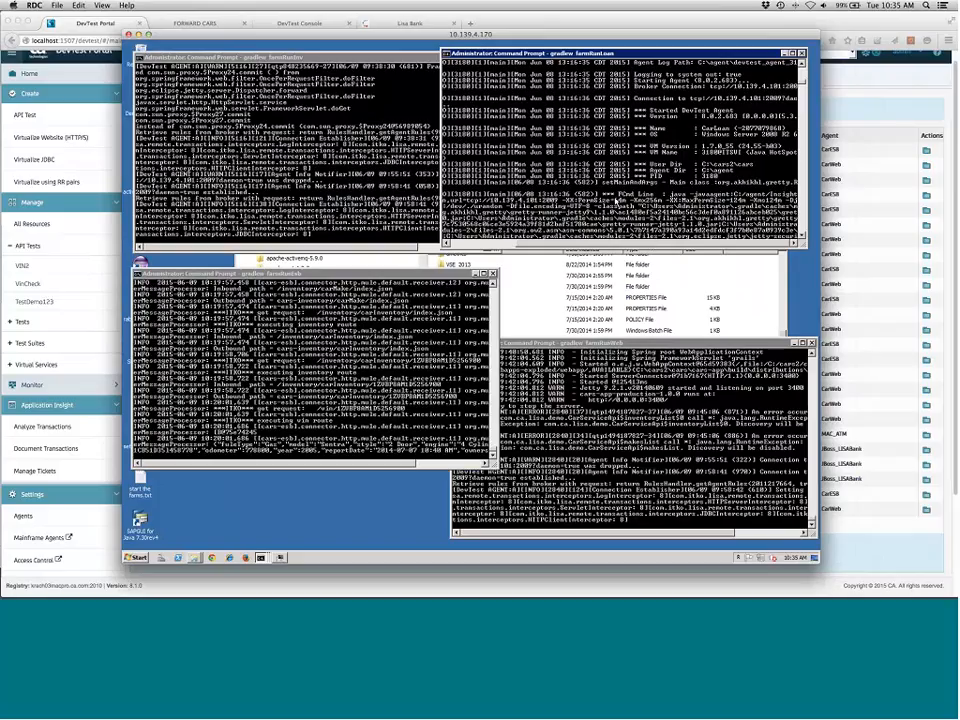
Open build.gradle from the C:\cars2\cars folder in Notepad++
click(590, 258)
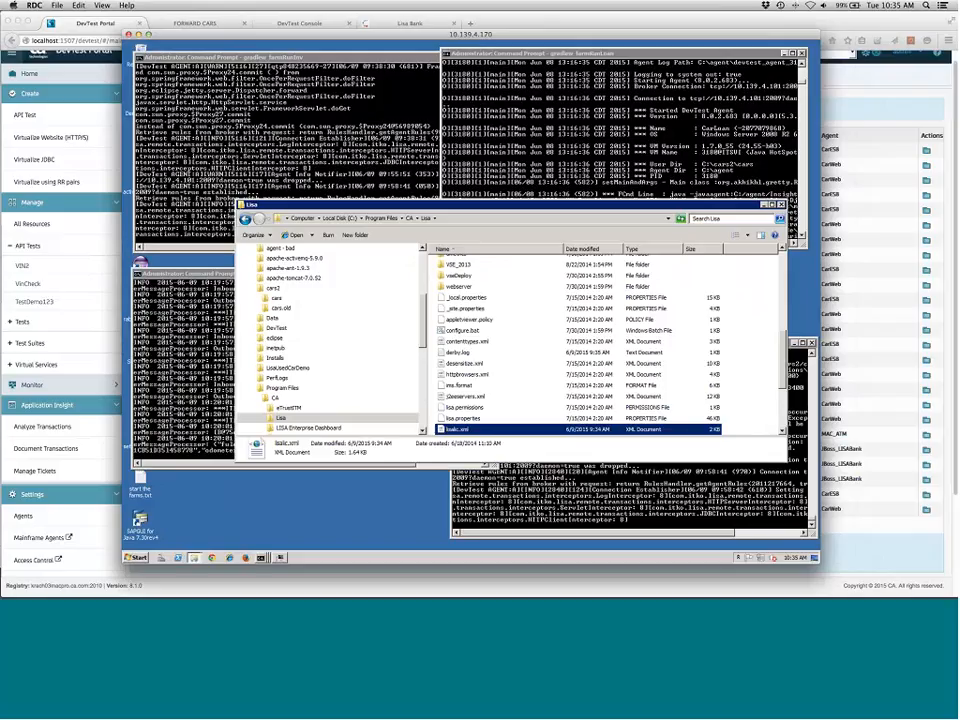
click(318, 297)
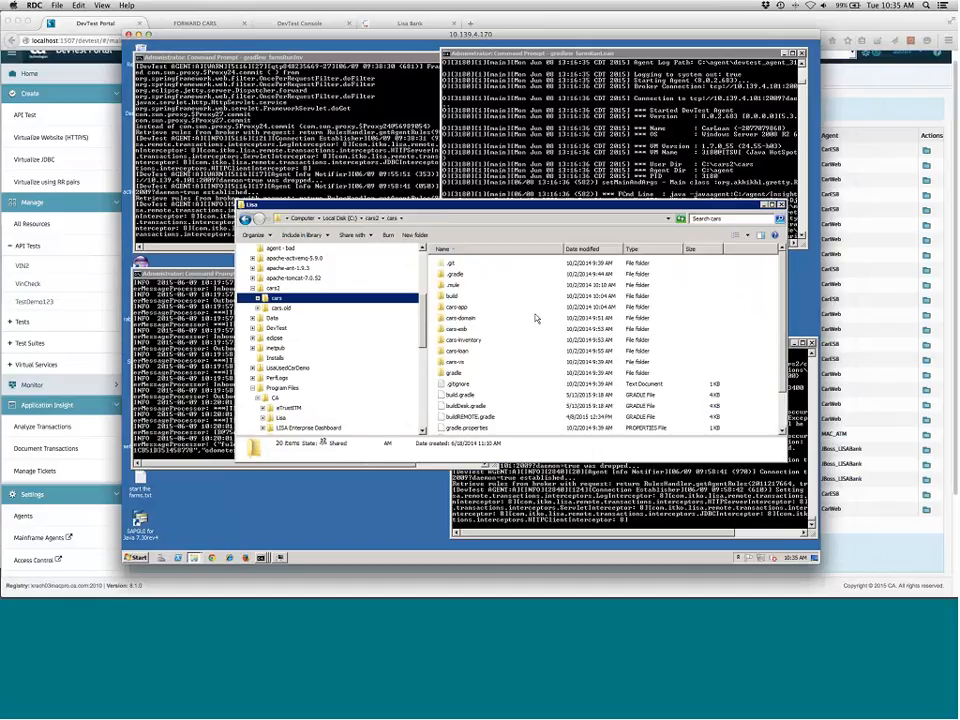
scroll(536, 318, down, 2)
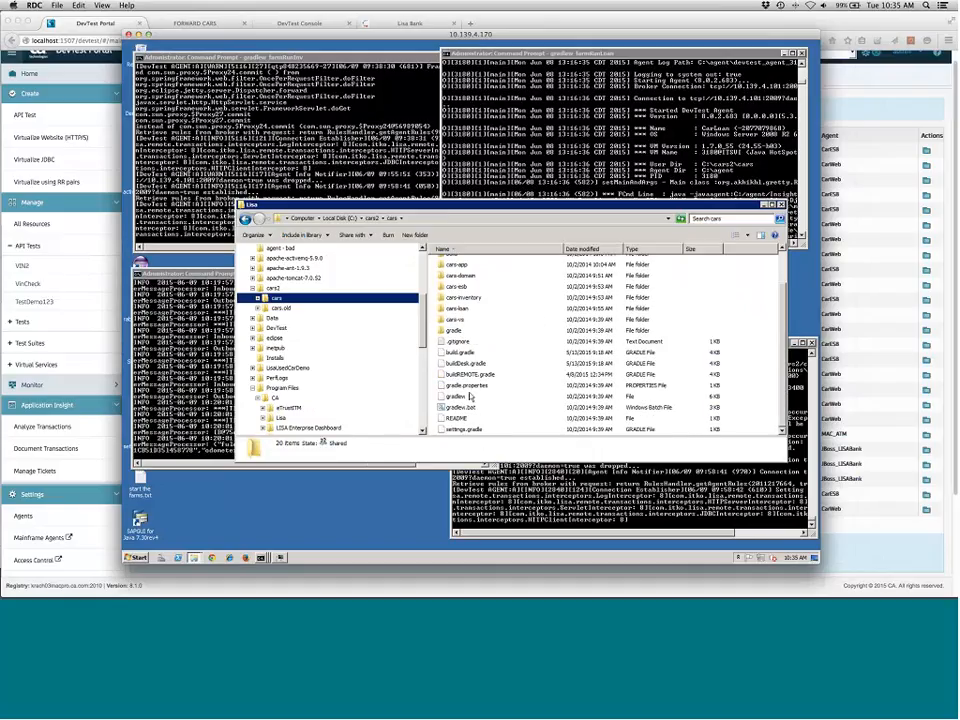
click(463, 353)
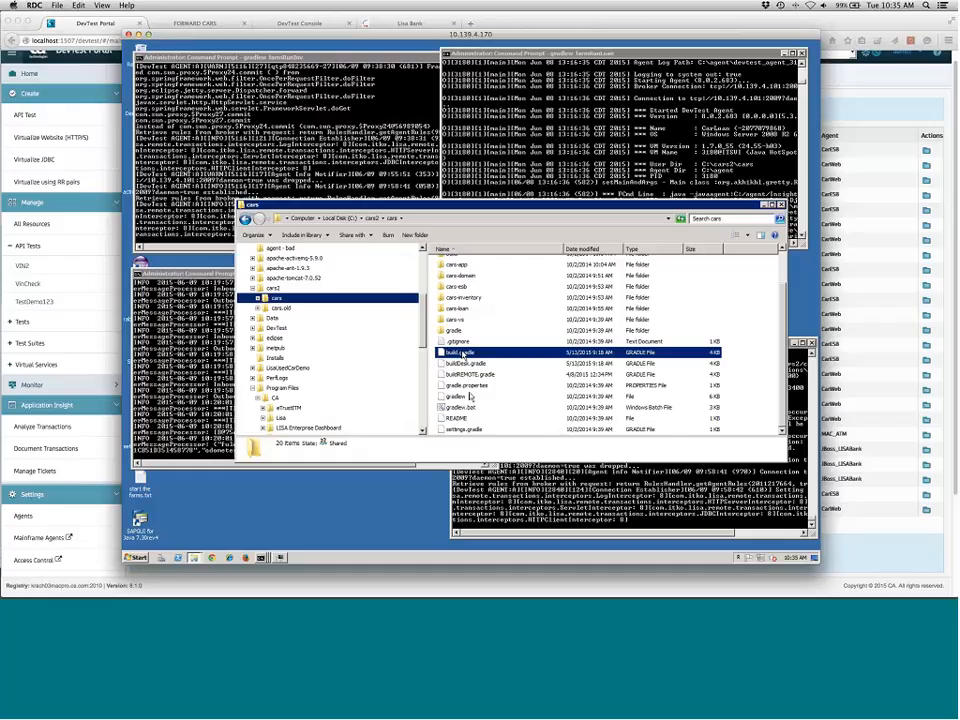
right_click(463, 353)
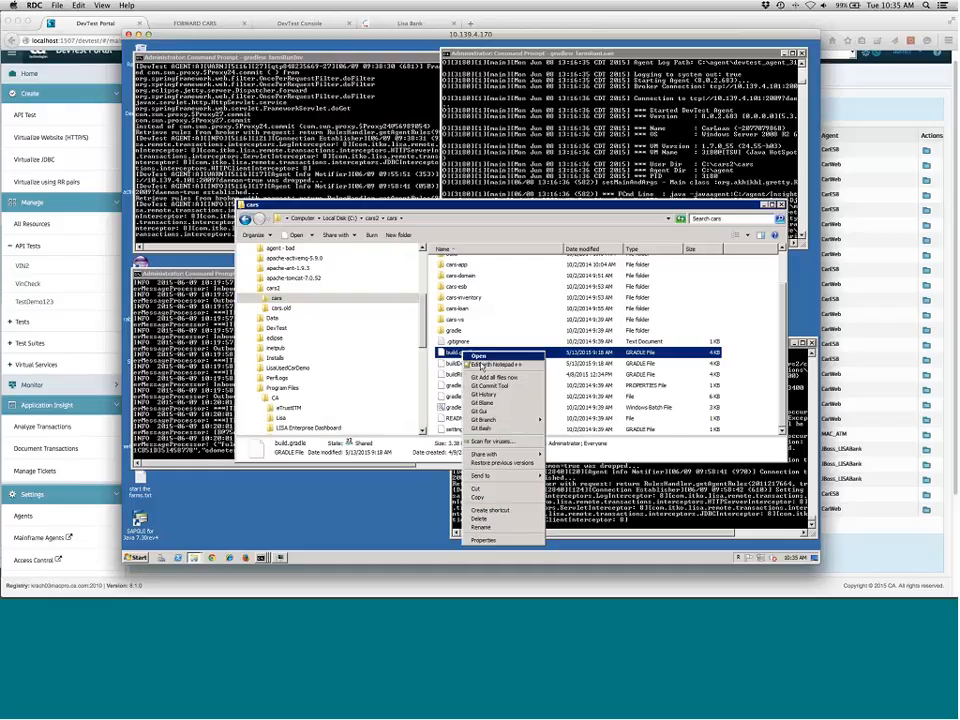
click(482, 366)
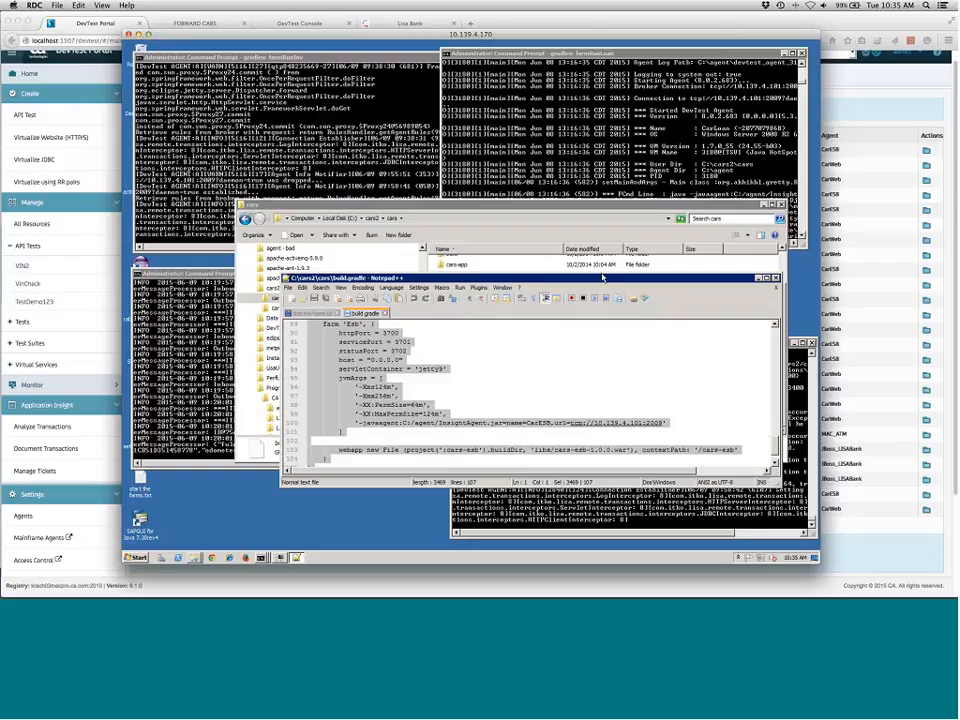
Enlarge the build.gradle editor and examine the -javaagent InsightAgent.jar arguments of the Esb and Loan farms
click(678, 376)
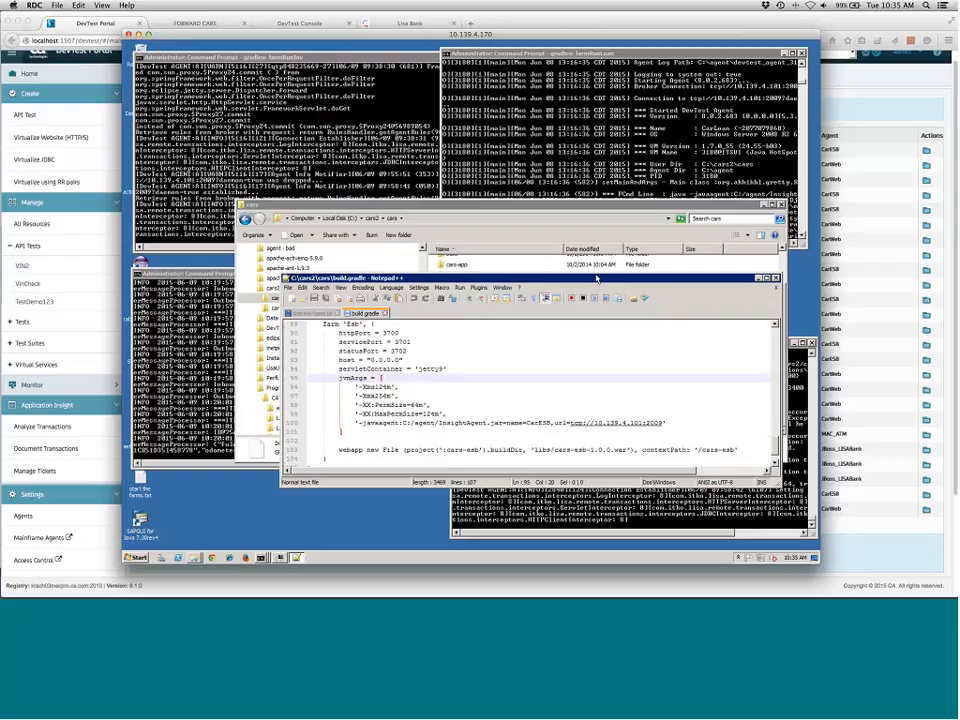
drag(597, 277, 586, 80)
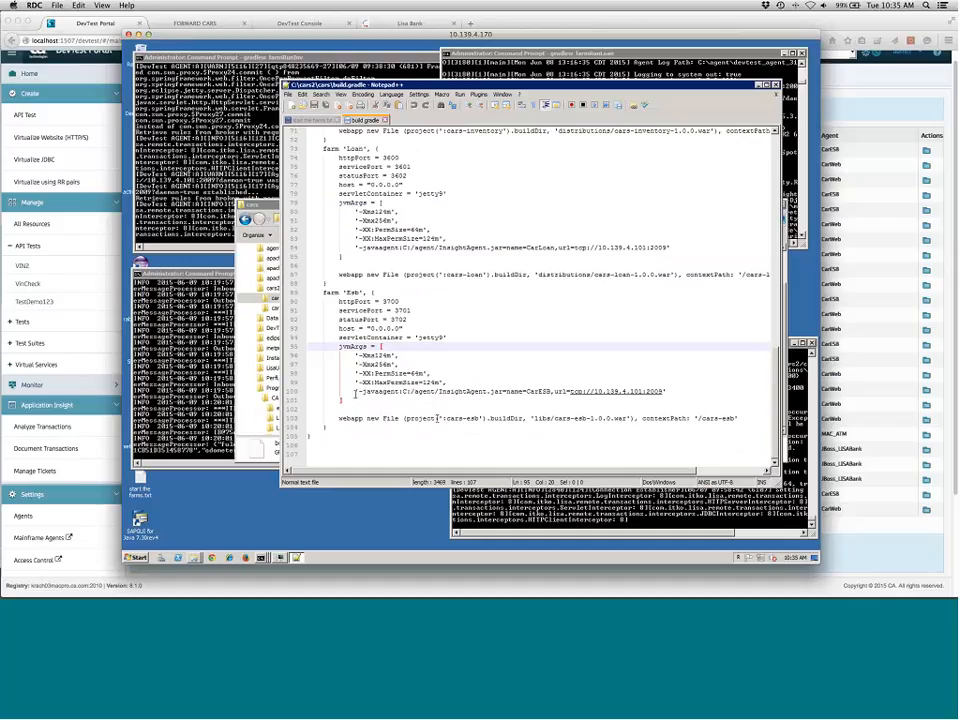
drag(355, 393, 666, 392)
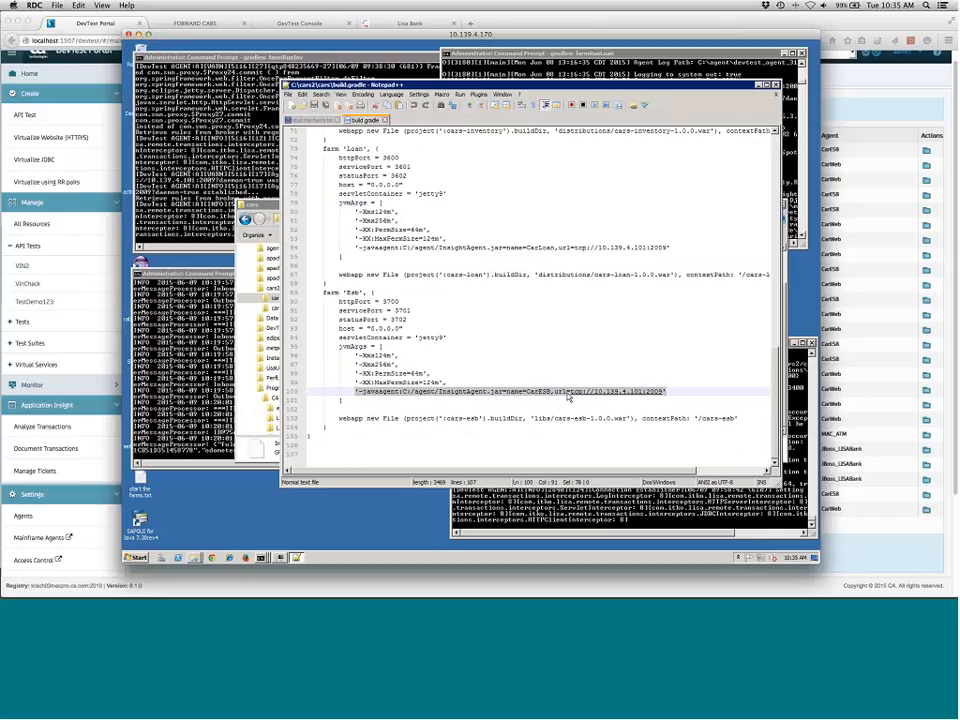
click(667, 392)
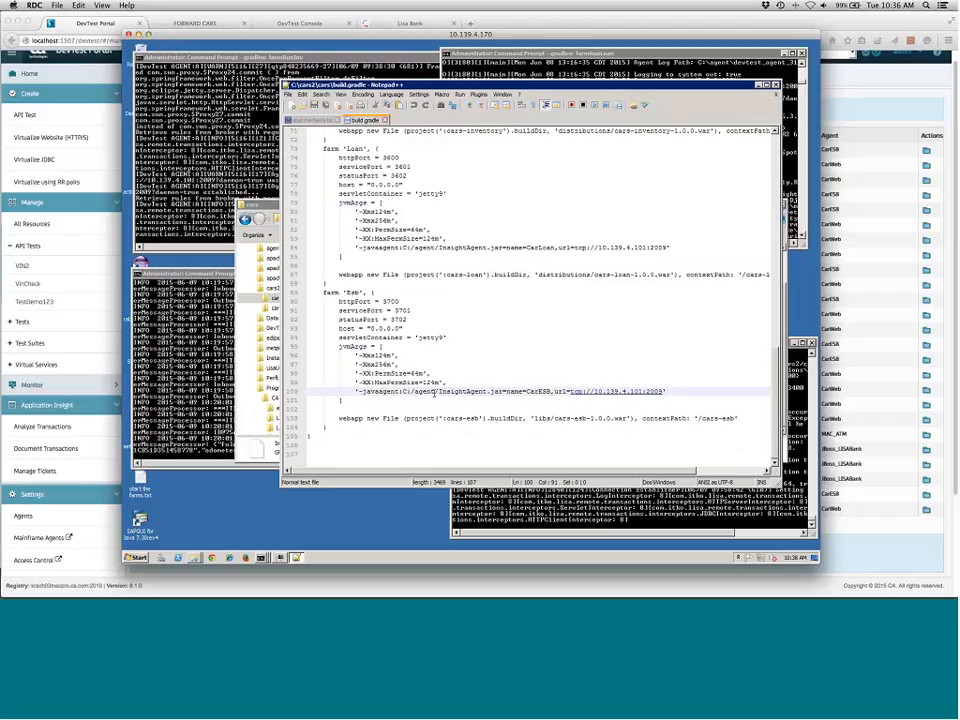
double_click(460, 392)
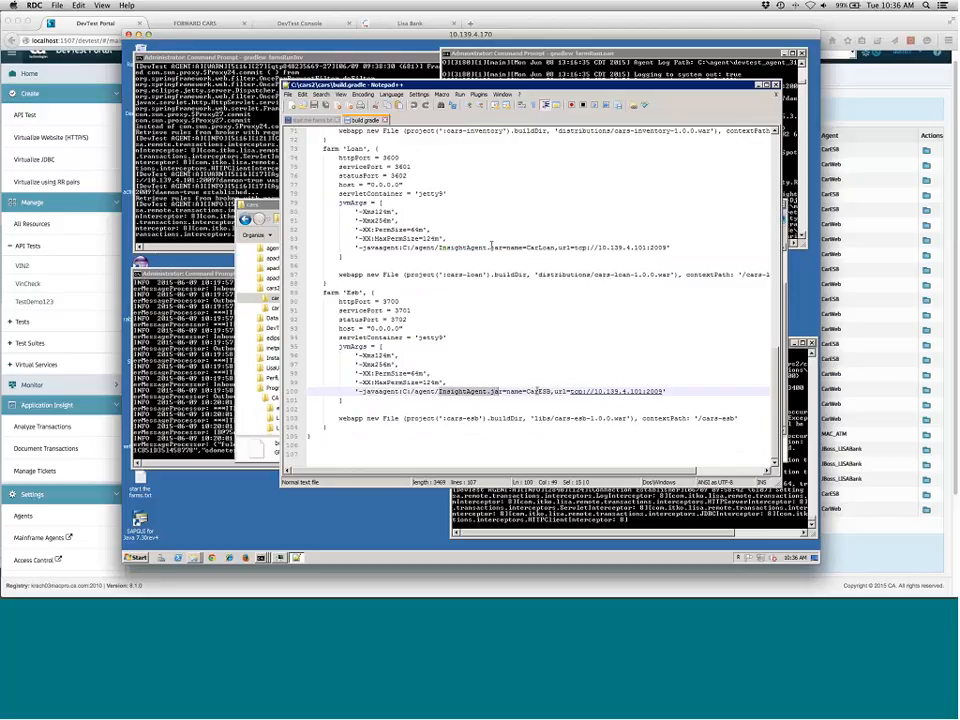
drag(491, 246, 580, 247)
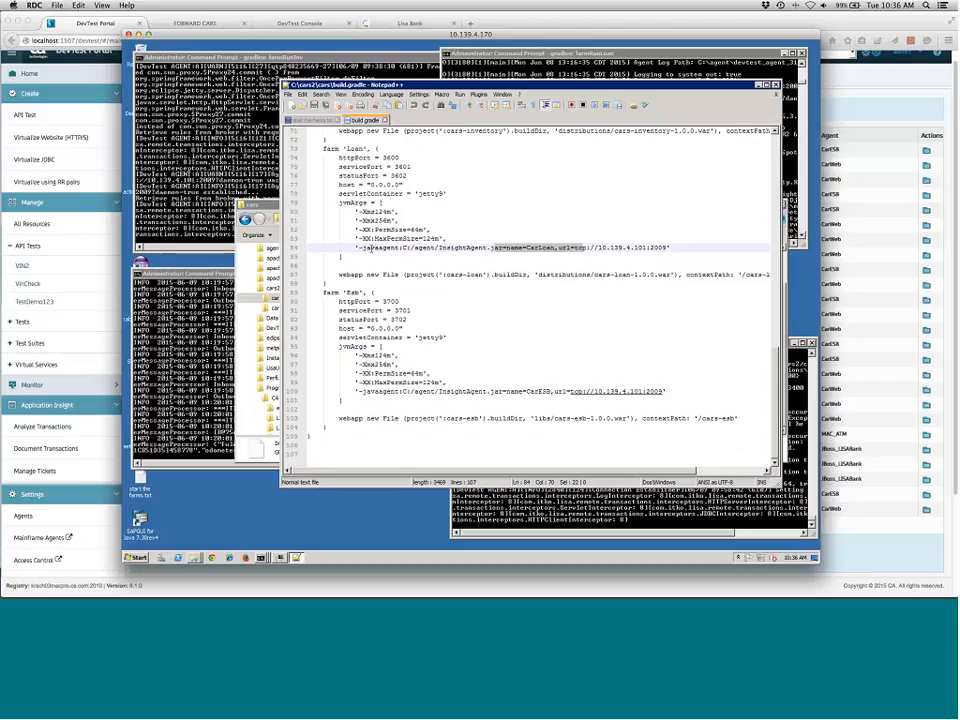
click(472, 247)
double_click(472, 247)
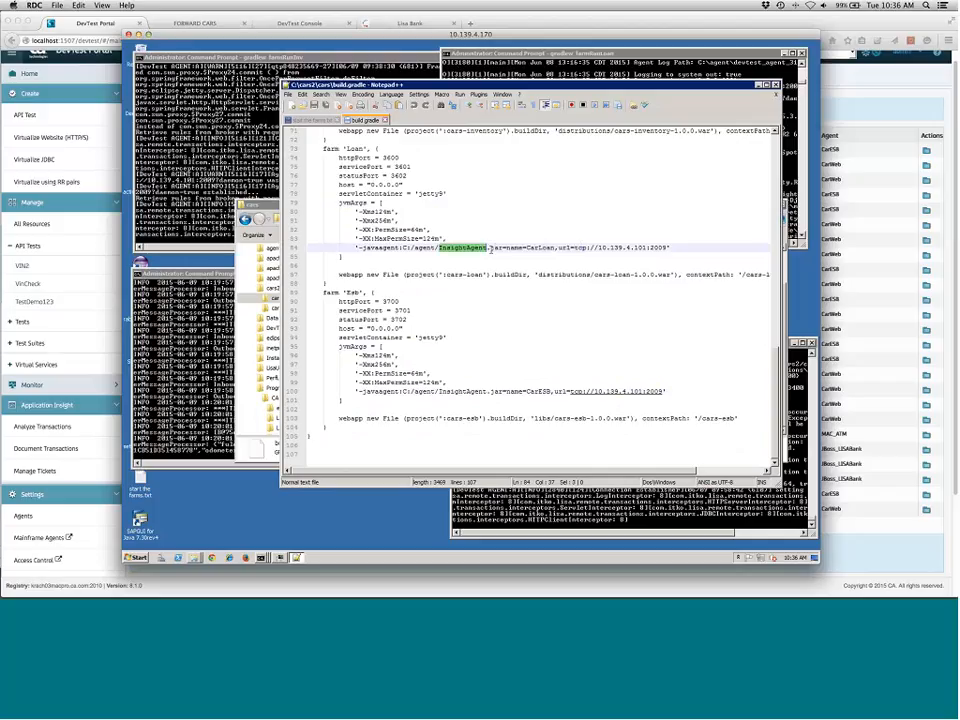
drag(490, 248, 495, 256)
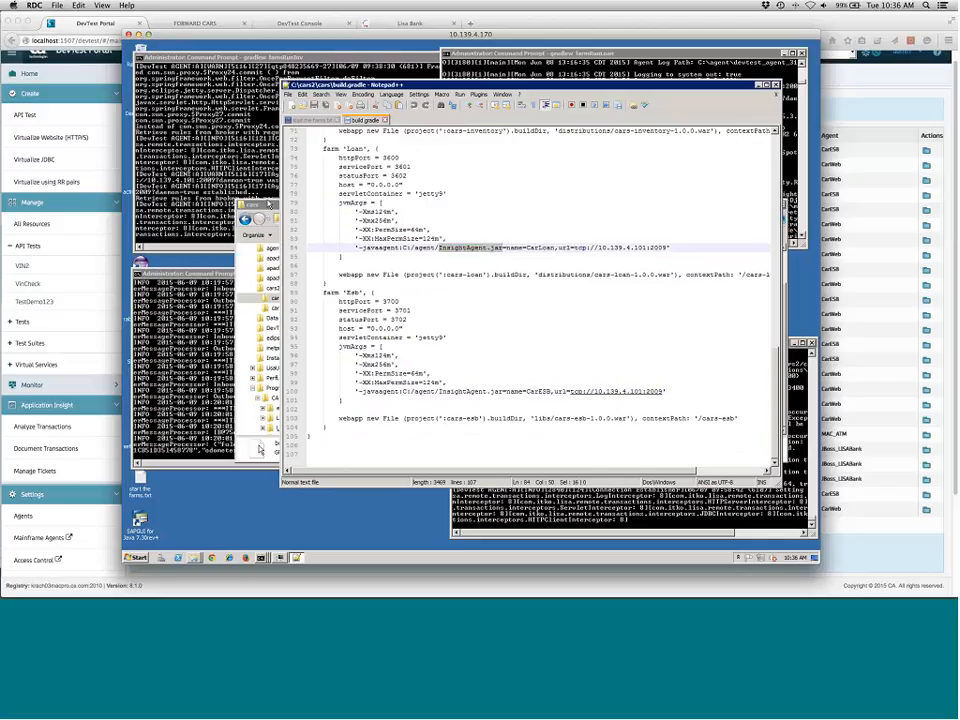
Browse the C:\agent folder in Explorer and inspect the InsightAgent.jar, LisaAgent.dll and LisaAgent jar files
drag(266, 206, 201, 231)
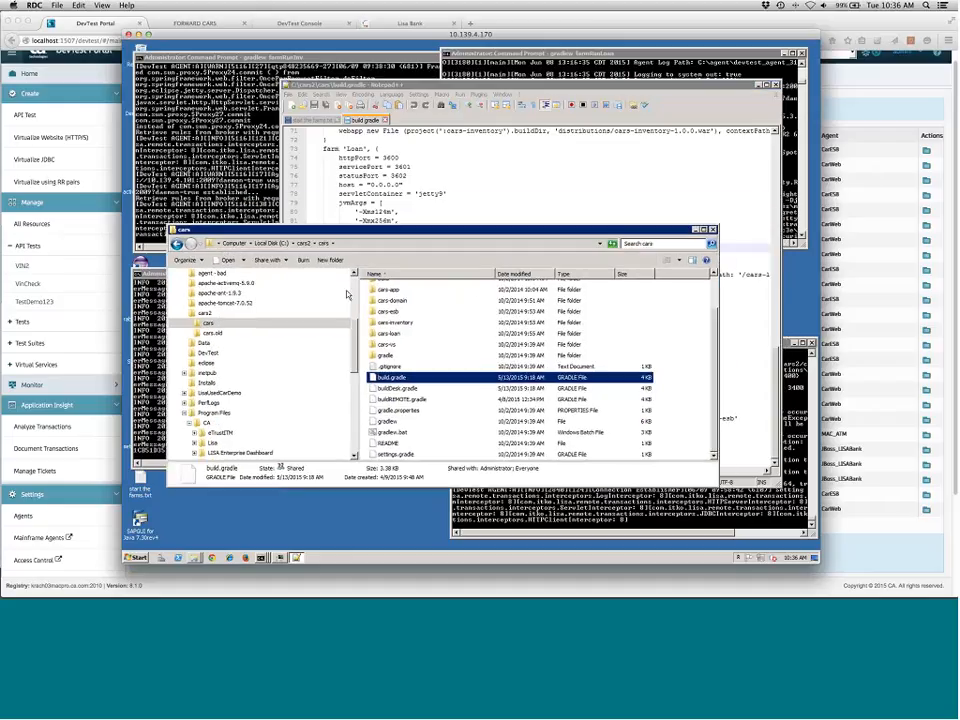
drag(353, 364, 357, 303)
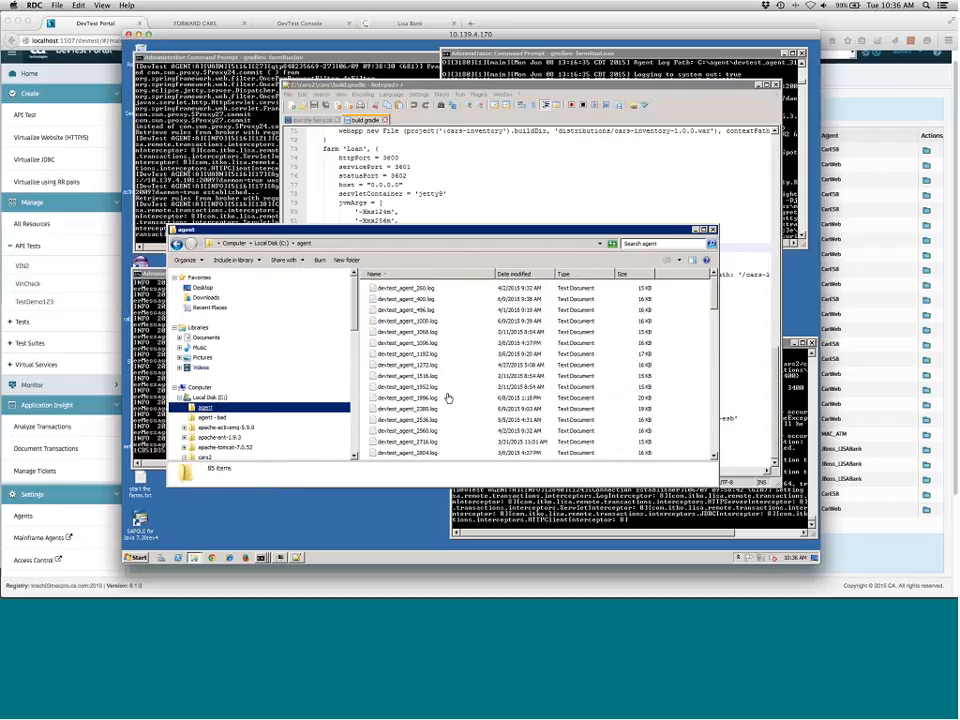
drag(714, 302, 718, 456)
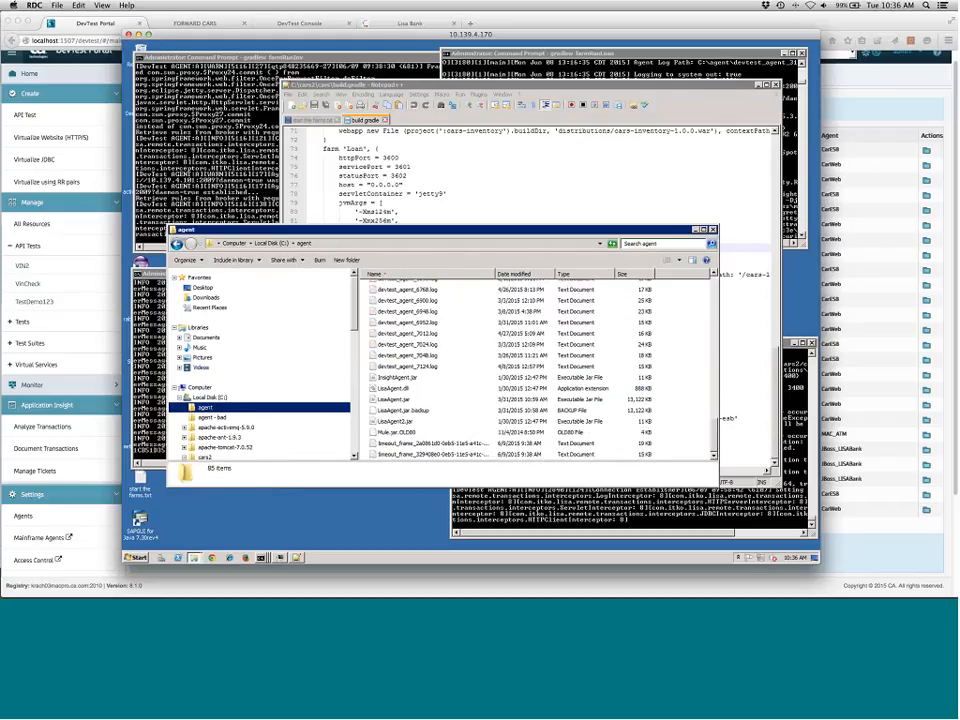
click(397, 389)
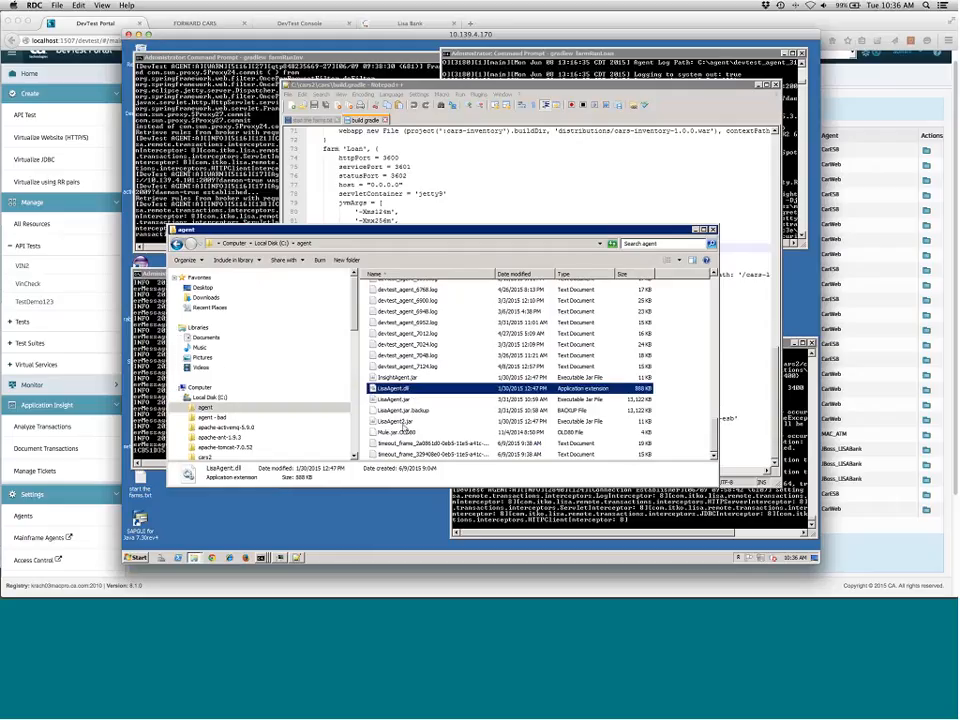
click(399, 423)
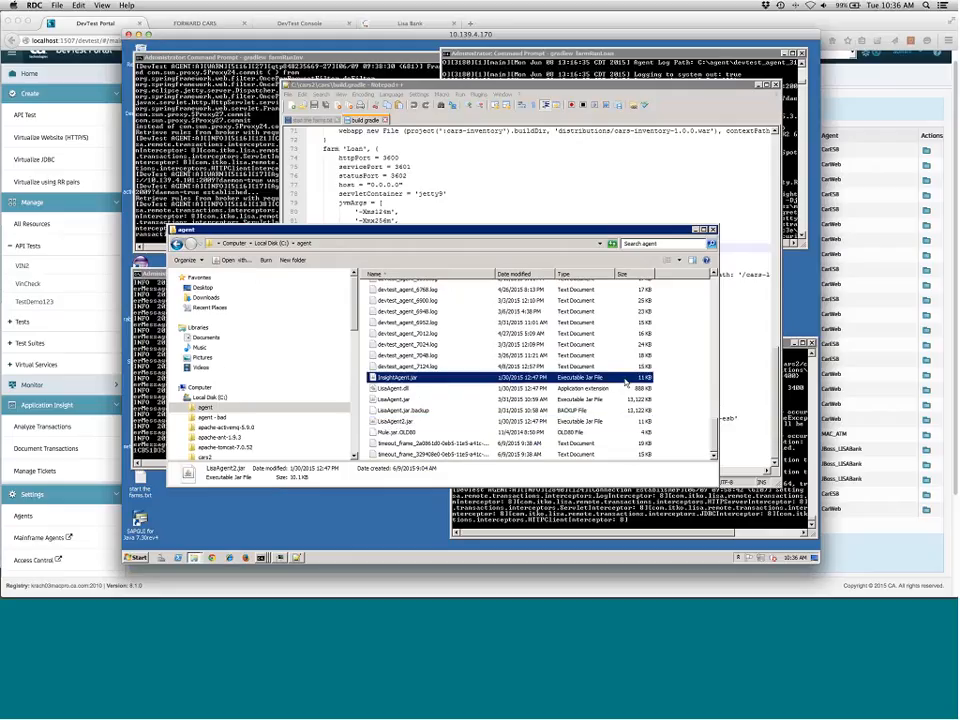
click(640, 378)
click(402, 400)
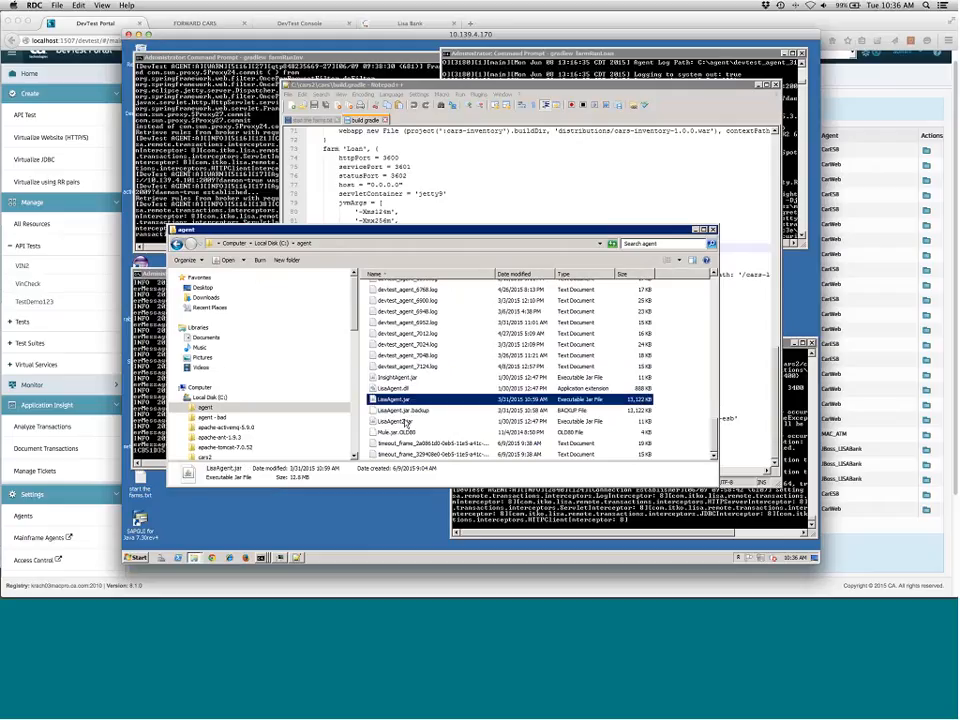
click(407, 421)
click(404, 400)
key(Up)
key(Up)
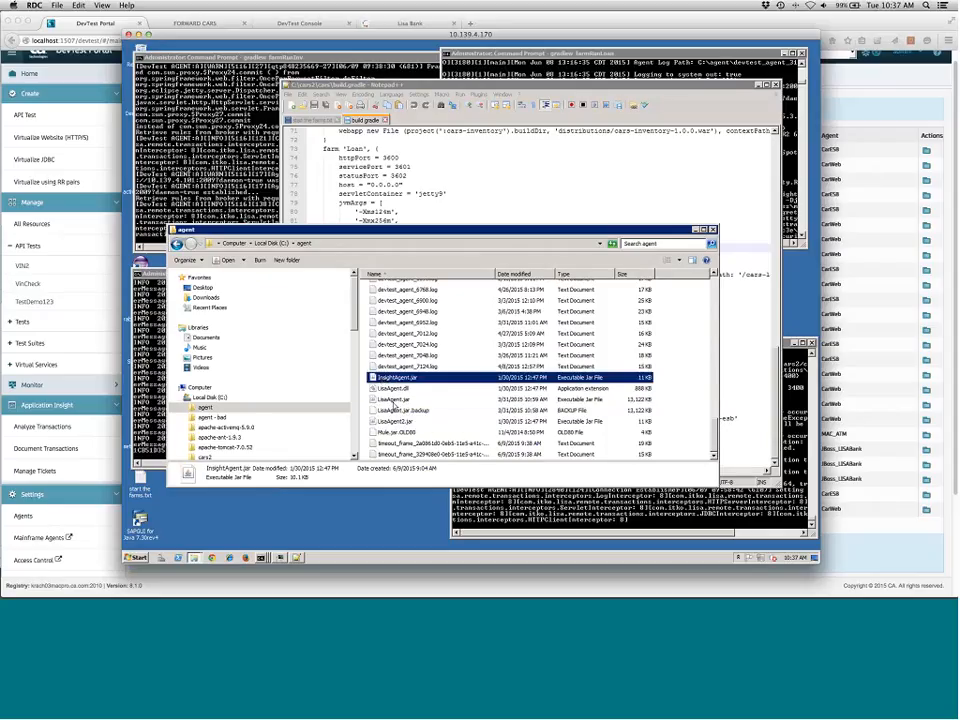
Return to DevTest Portal and open the Agents page under Settings
click(55, 522)
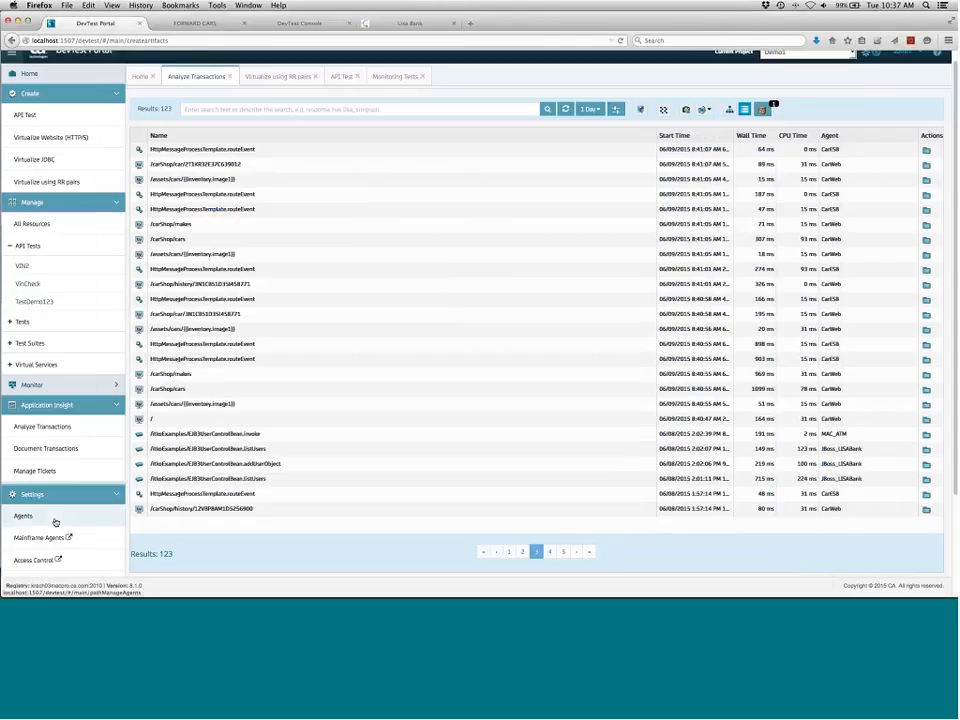
click(55, 520)
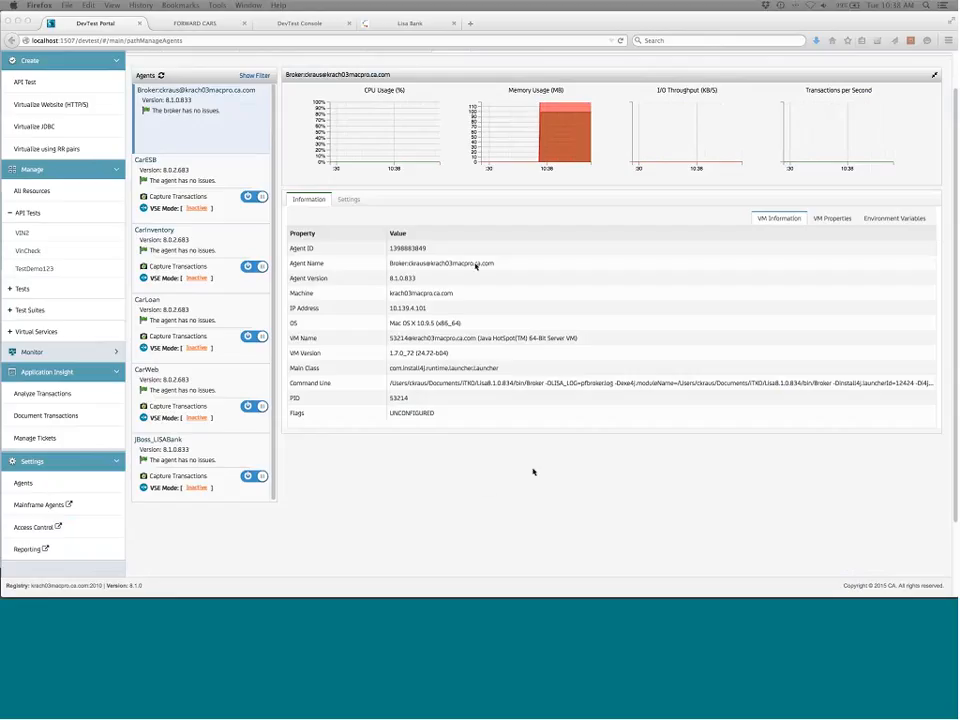
Open a new browser tab and go to the CA Technologies Product Documentation wiki at wiki.ca.com
click(471, 23)
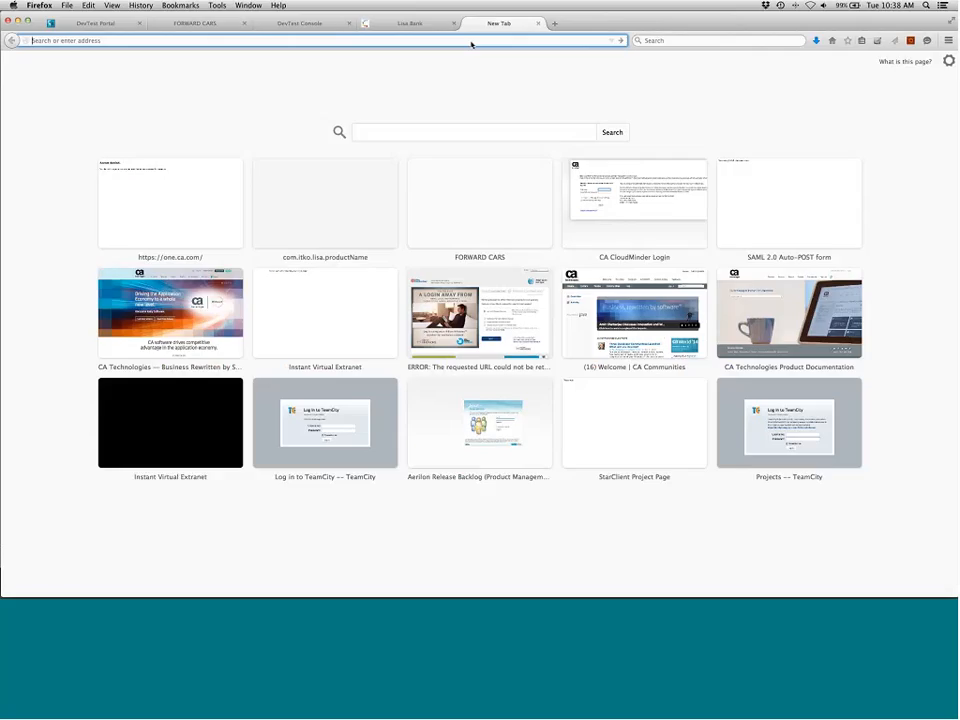
text(dev)
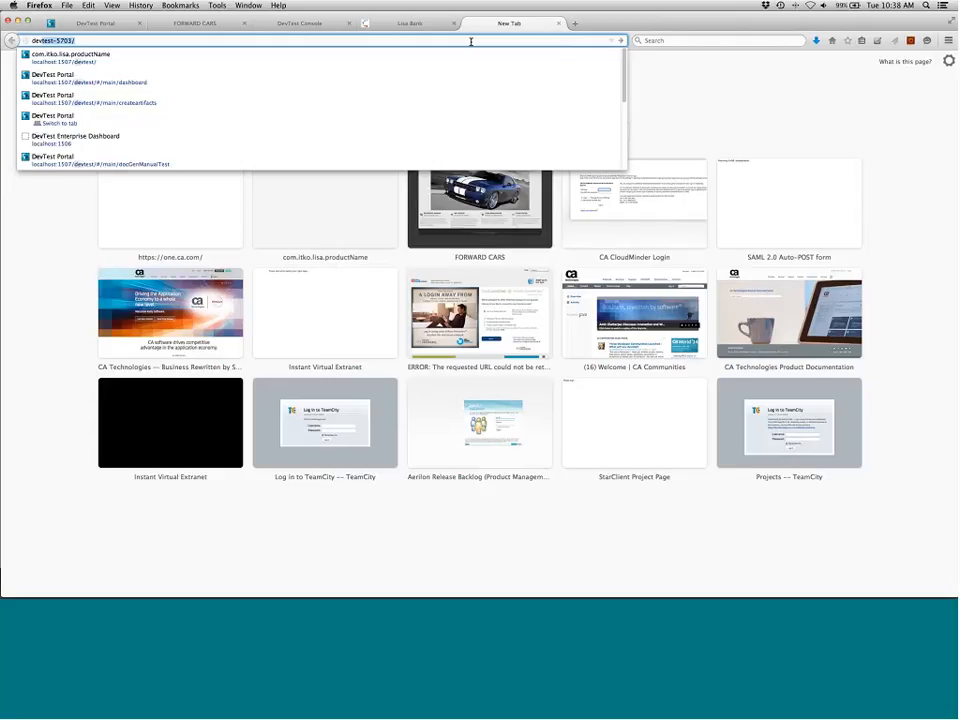
key(BackSpace)
key(BackSpace)
key(BackSpace)
key(BackSpace)
text(wiki.ca.com/dashboard.action)
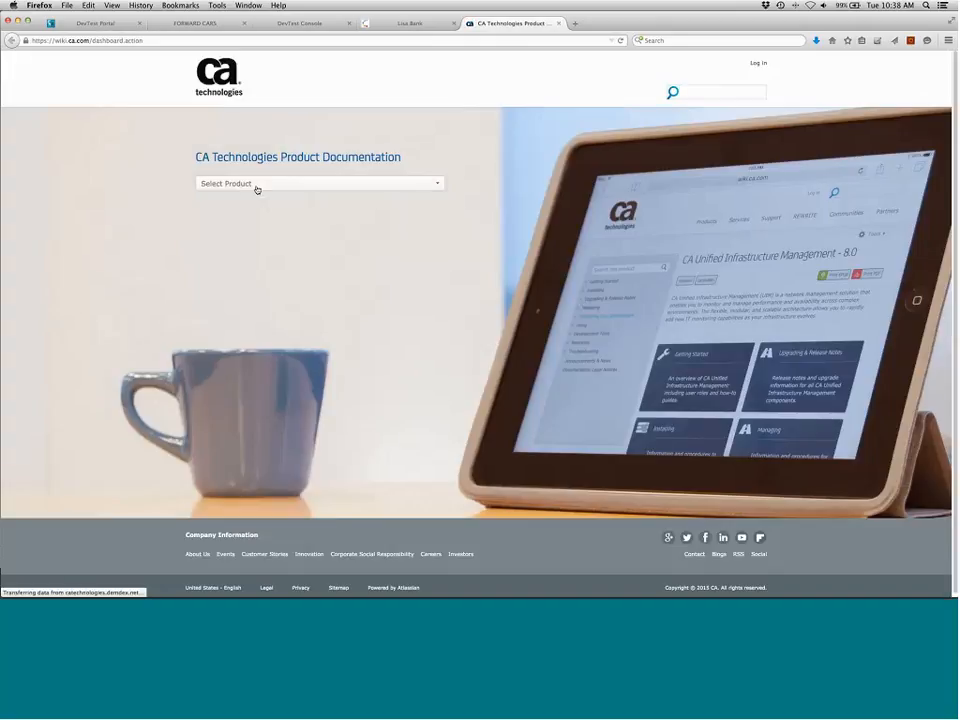
Search the product selector for devte and choose DevTest Solutions
click(257, 189)
text(devets)
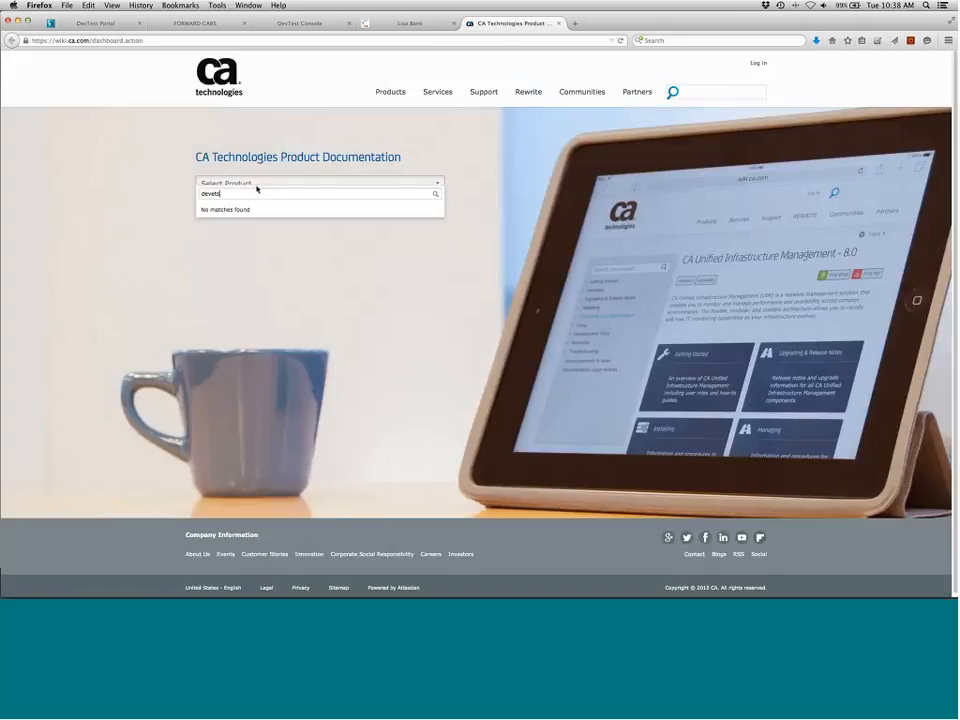
key(BackSpace)
key(BackSpace)
key(BackSpace)
text(t)
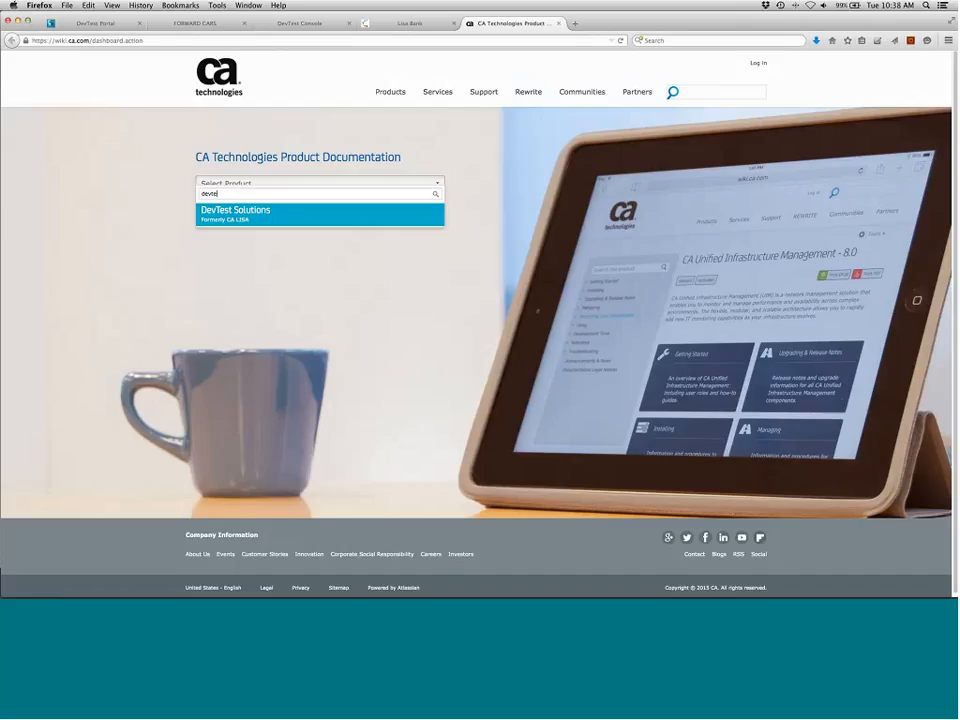
click(247, 220)
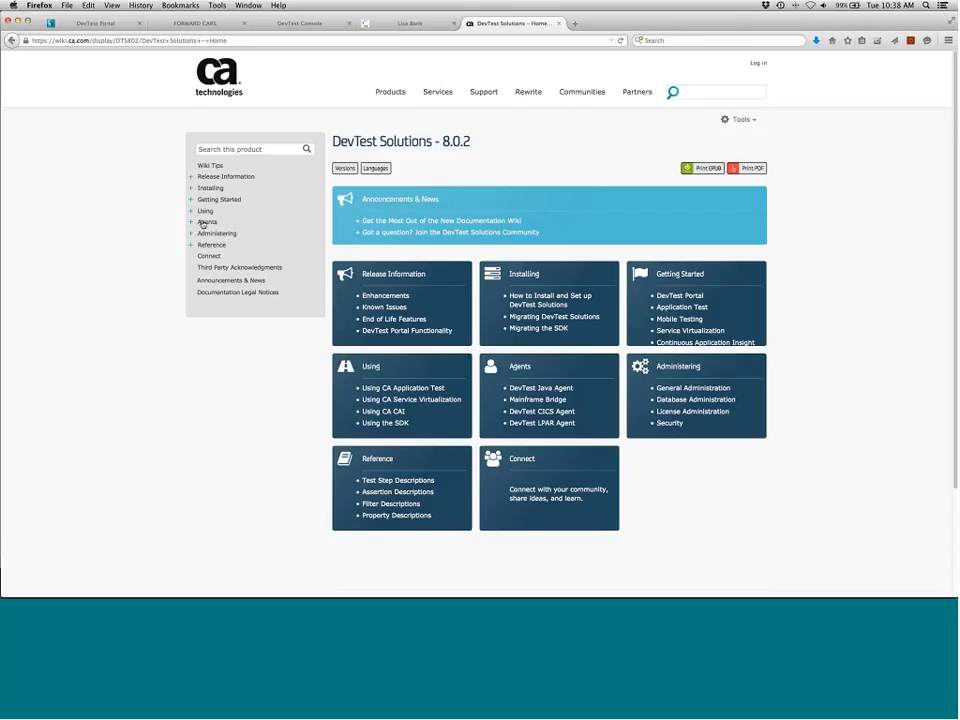
Navigate the documentation through Agents, DevTest Java Agent and Java Agent Installation to the Jetty platform-specific installation page
click(205, 222)
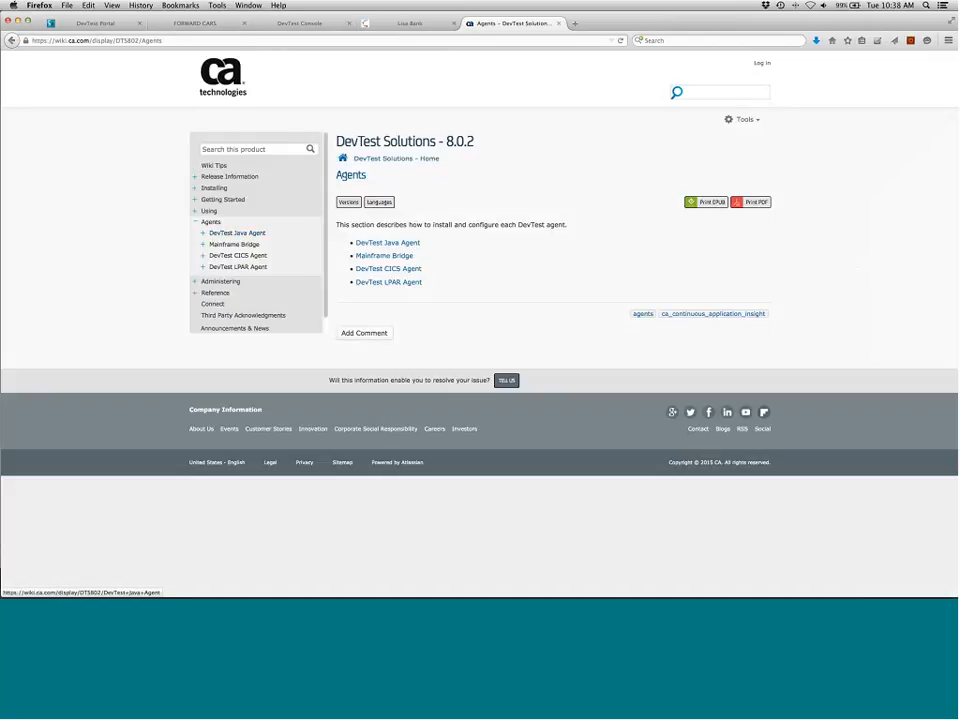
click(403, 244)
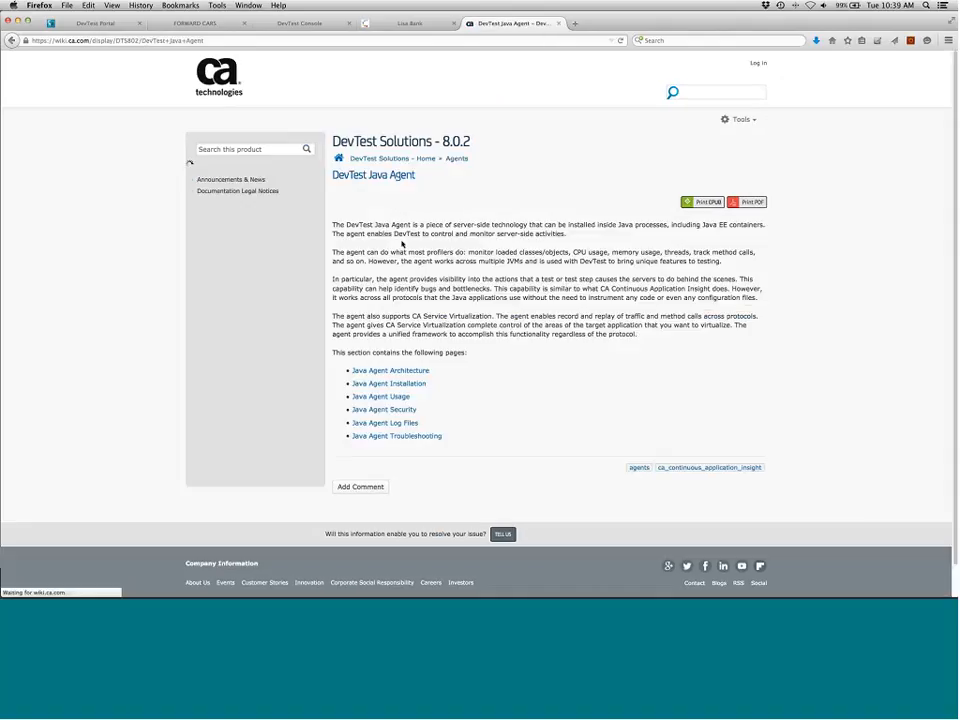
click(411, 385)
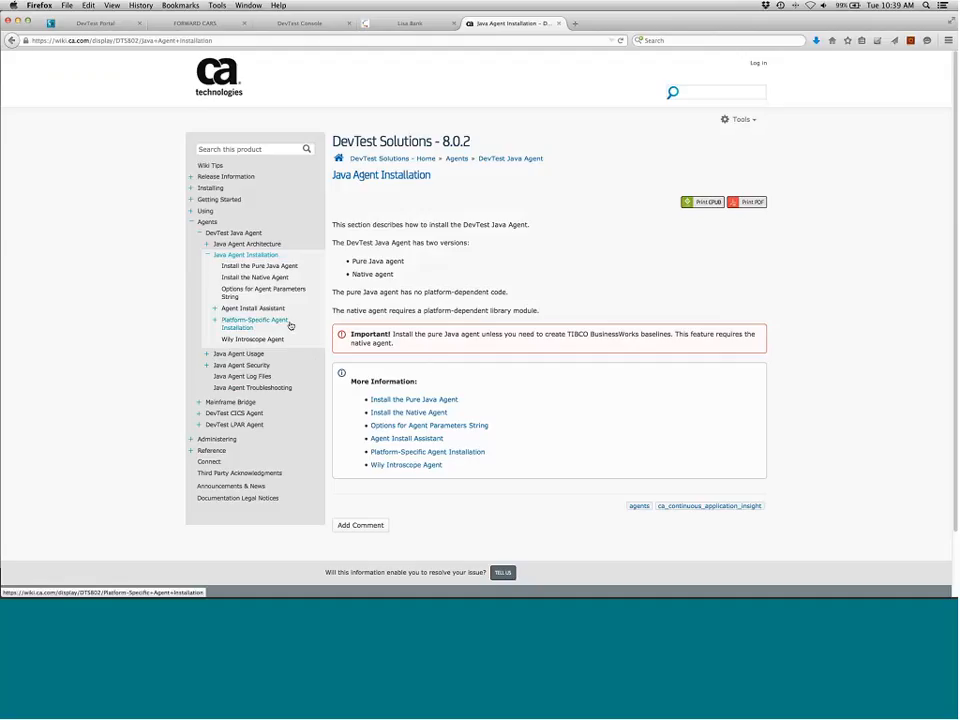
click(215, 322)
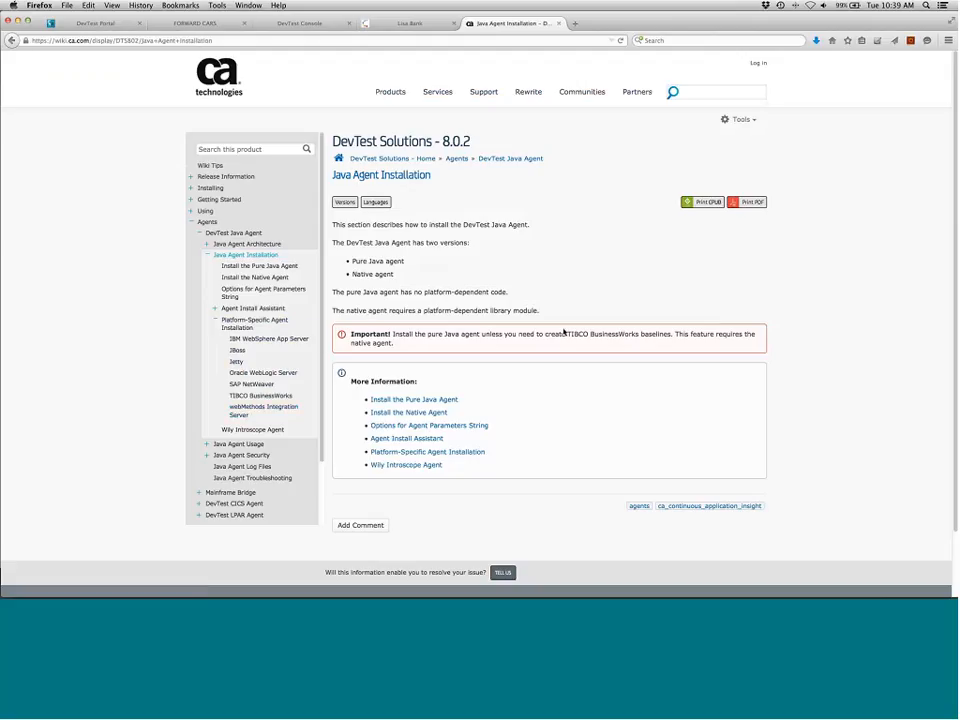
key(super+Left)
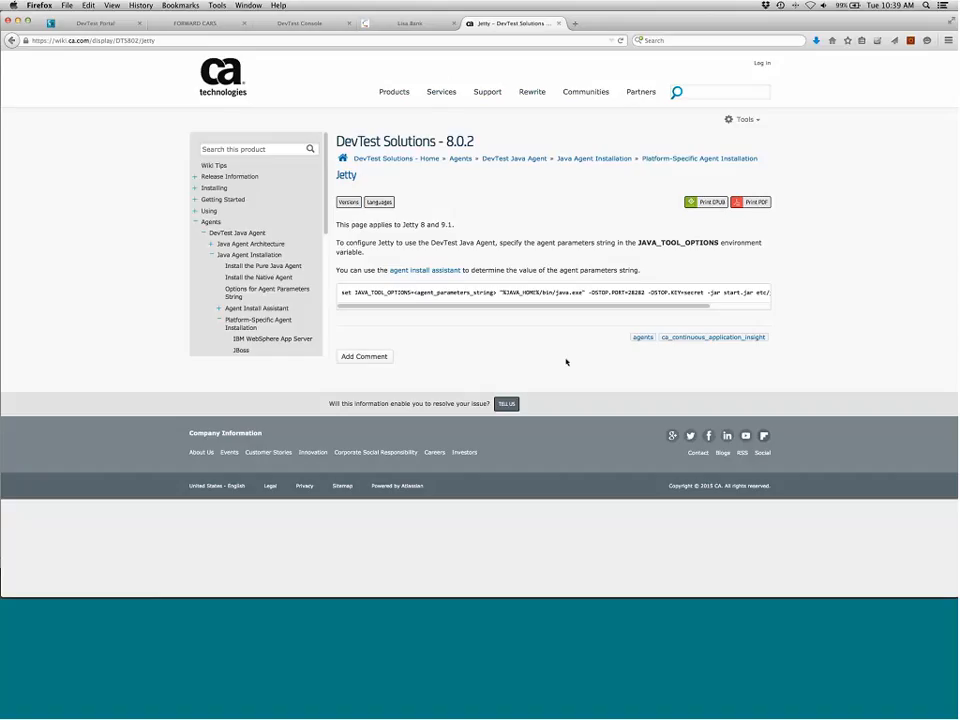
Switch back to the Remote Desktop session and select the Loan farm's -javaagent argument in build.gradle
key(super+Tab)
key(super+Tab)
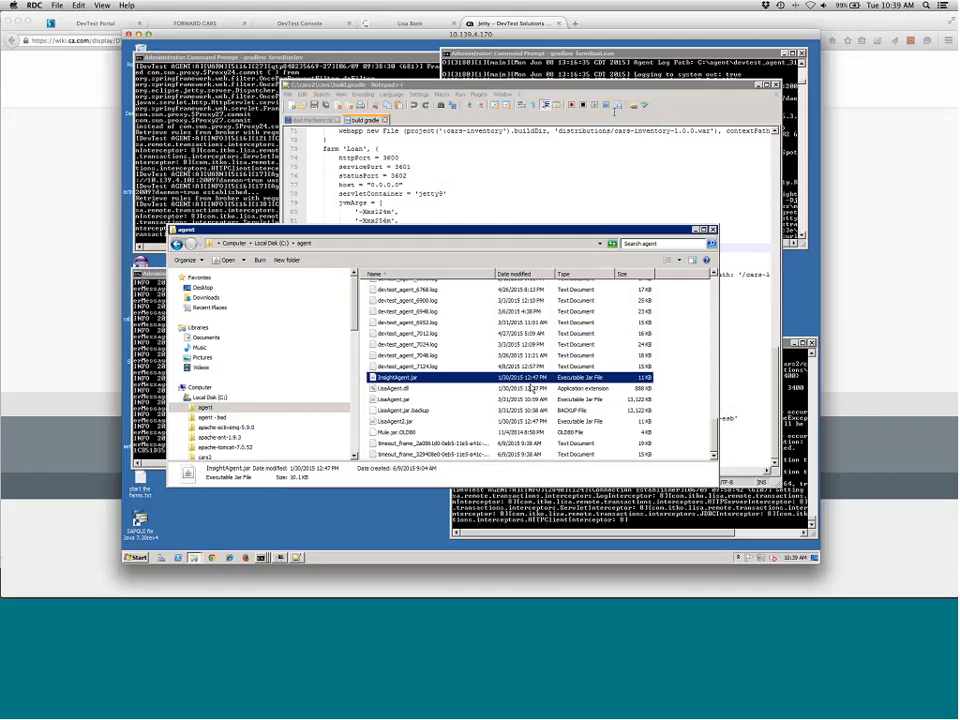
click(667, 97)
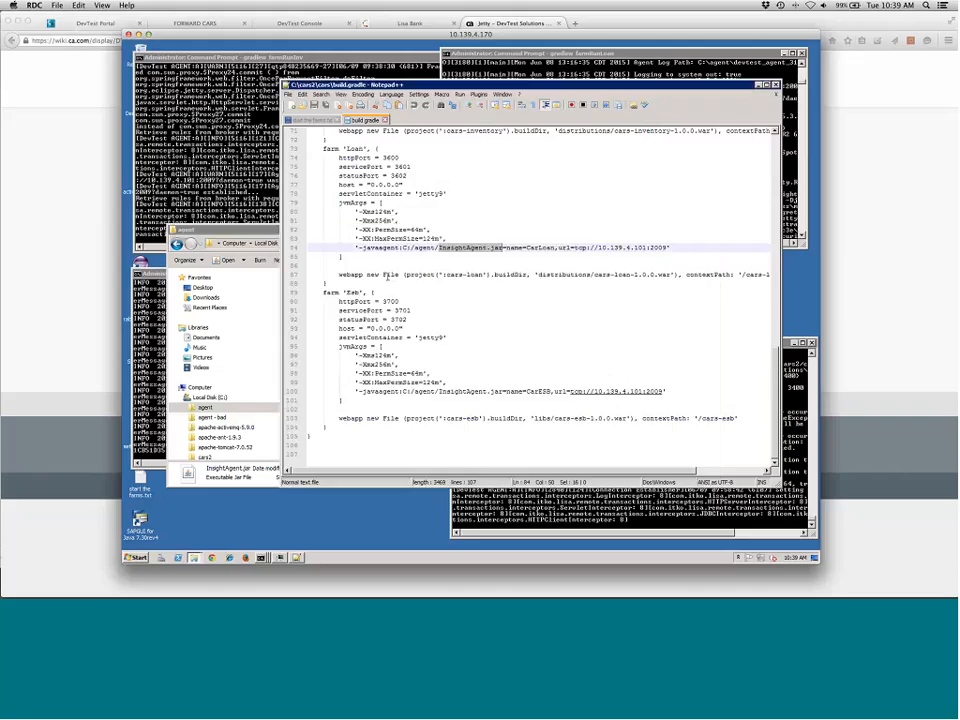
drag(359, 248, 654, 248)
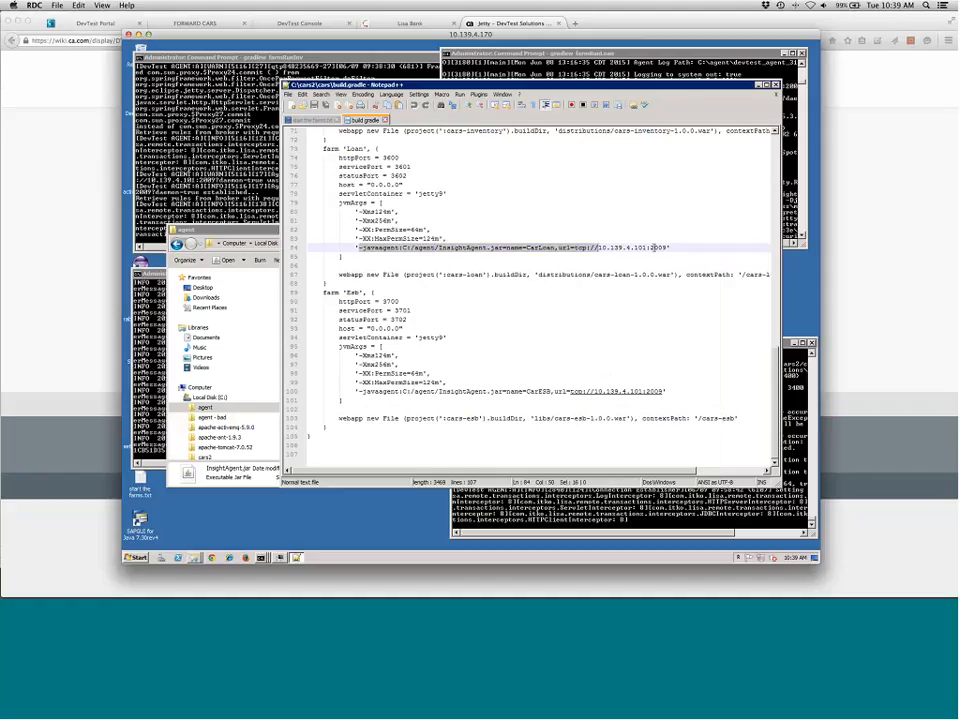
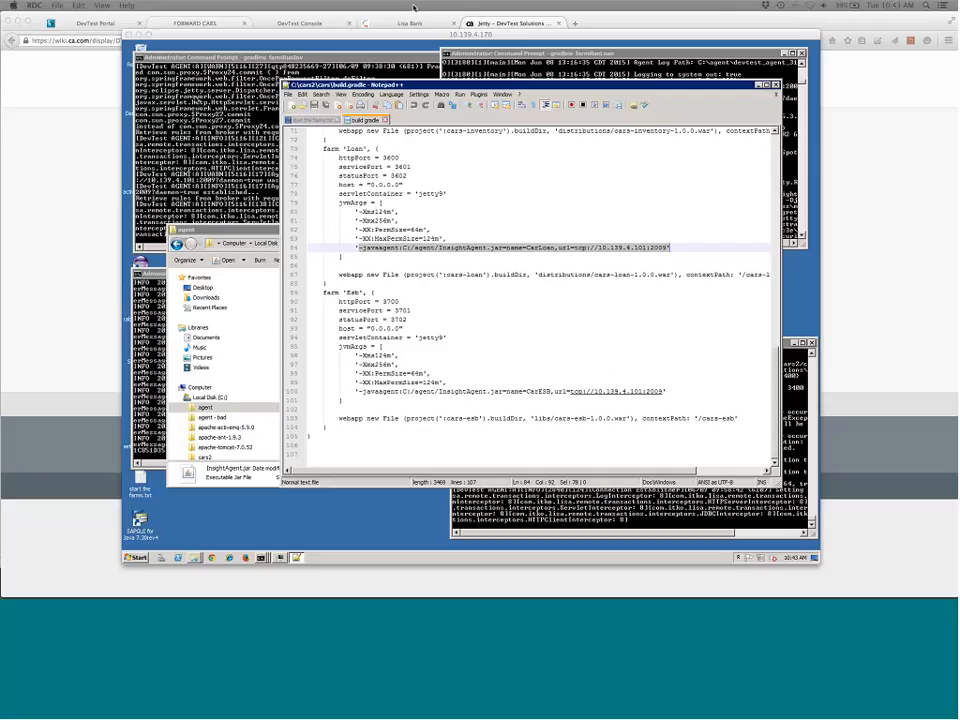
Switch back to the browser tab showing the Jetty platform-specific agent installation documentation
click(660, 25)
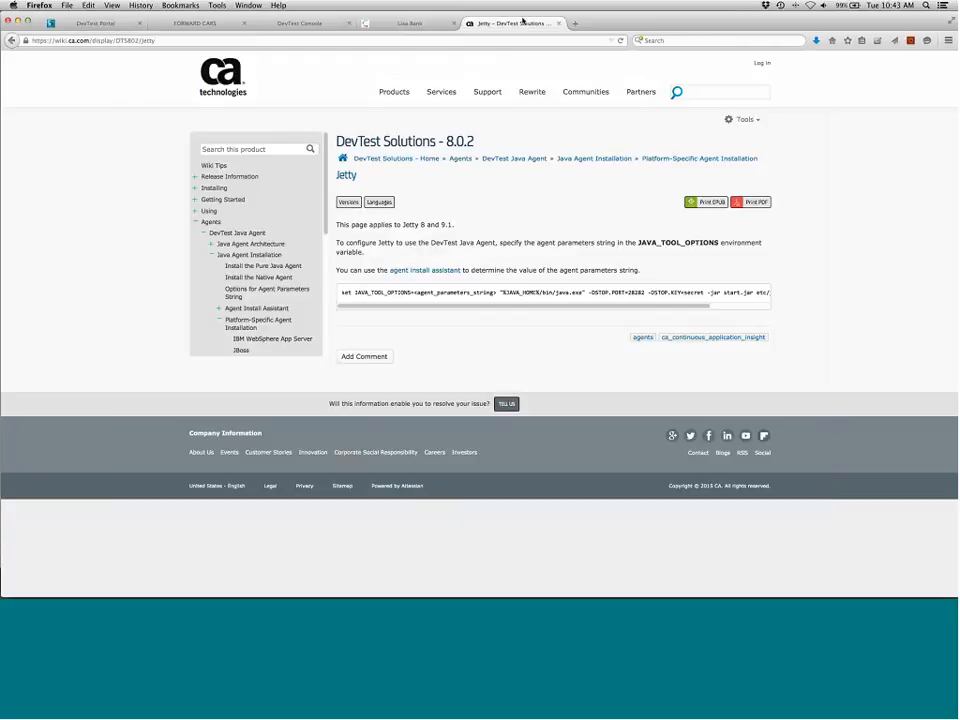